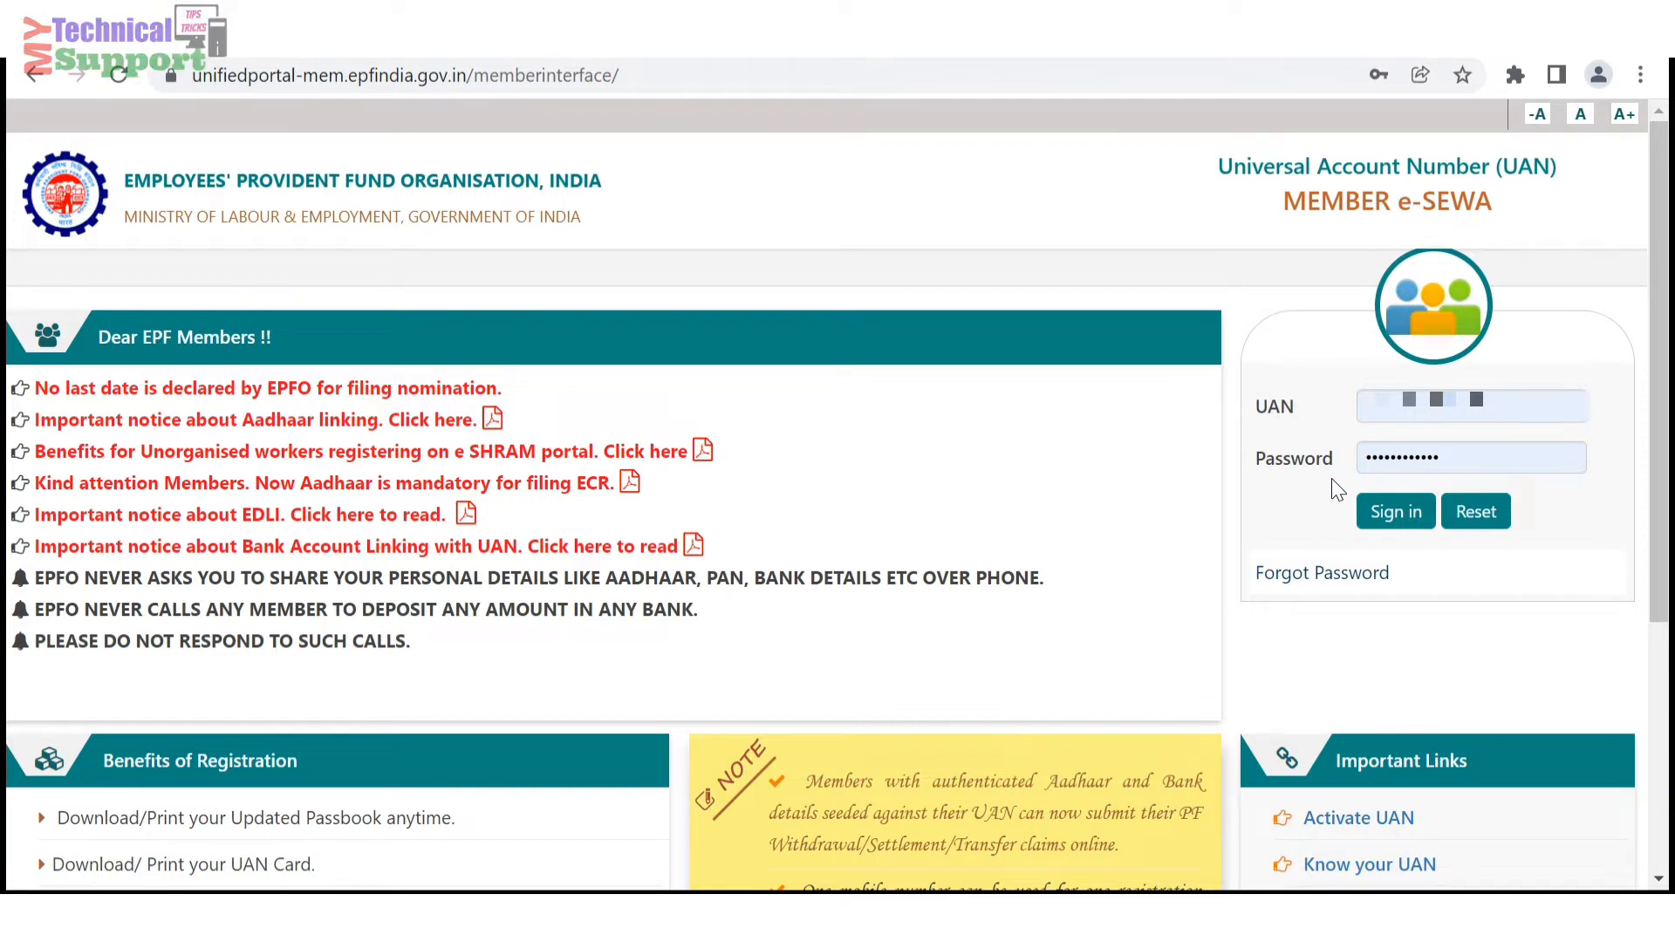
- Sign in to the member account and postpone the e-nomination reminder with Later
left_click(1397, 515)
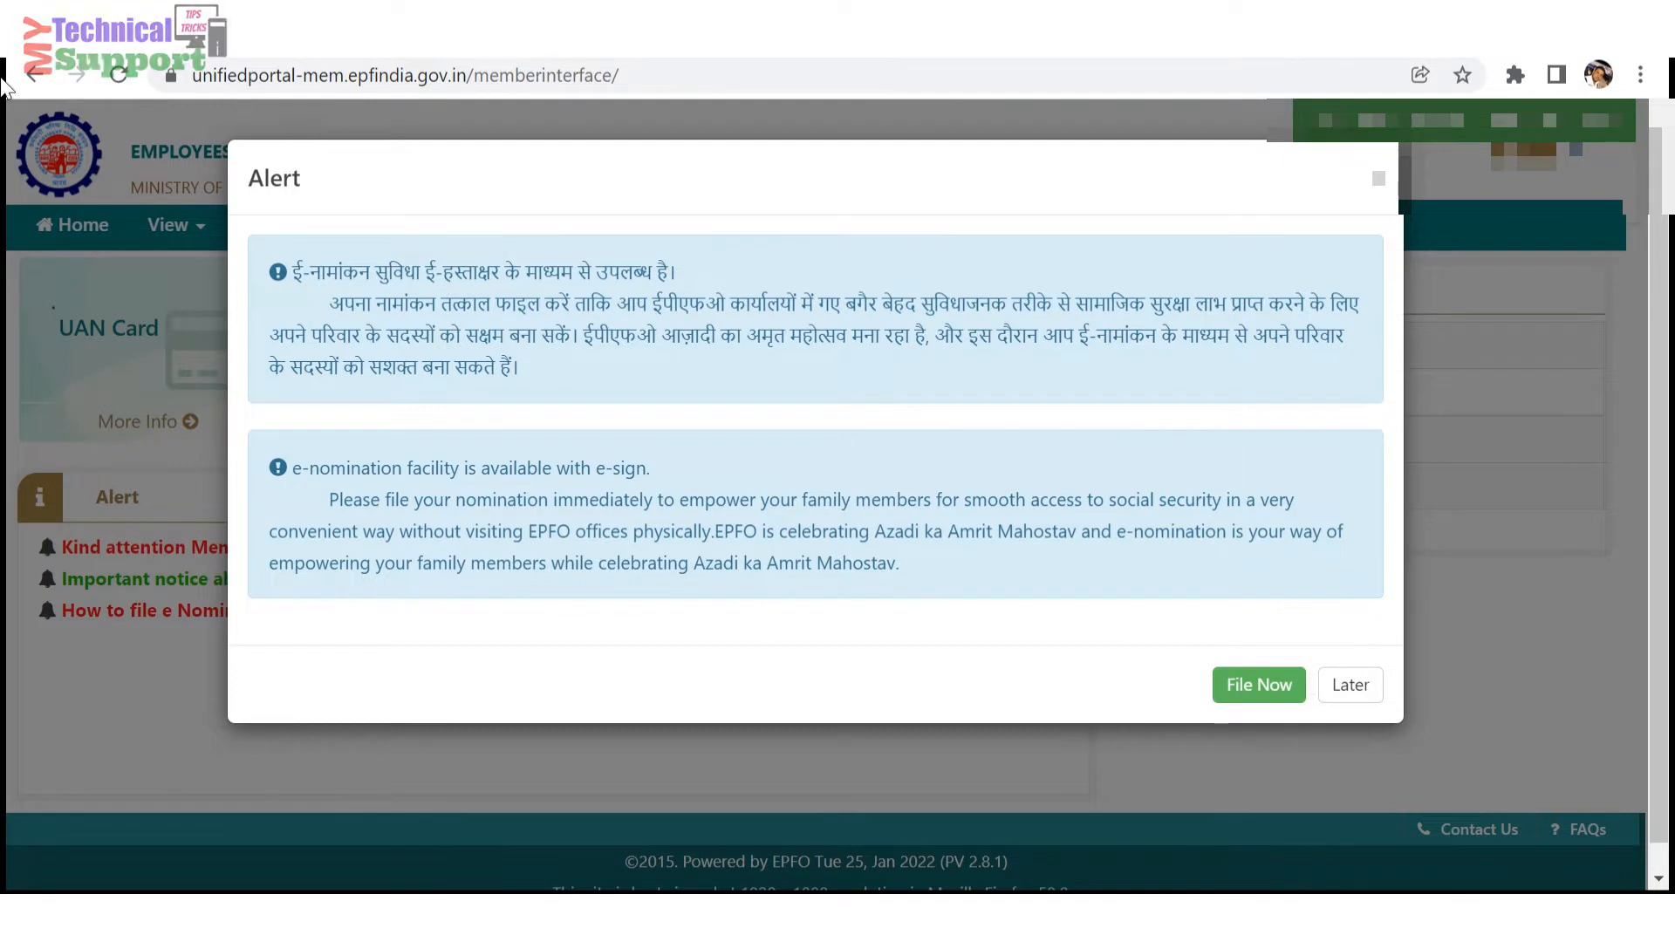
left_click(1359, 689)
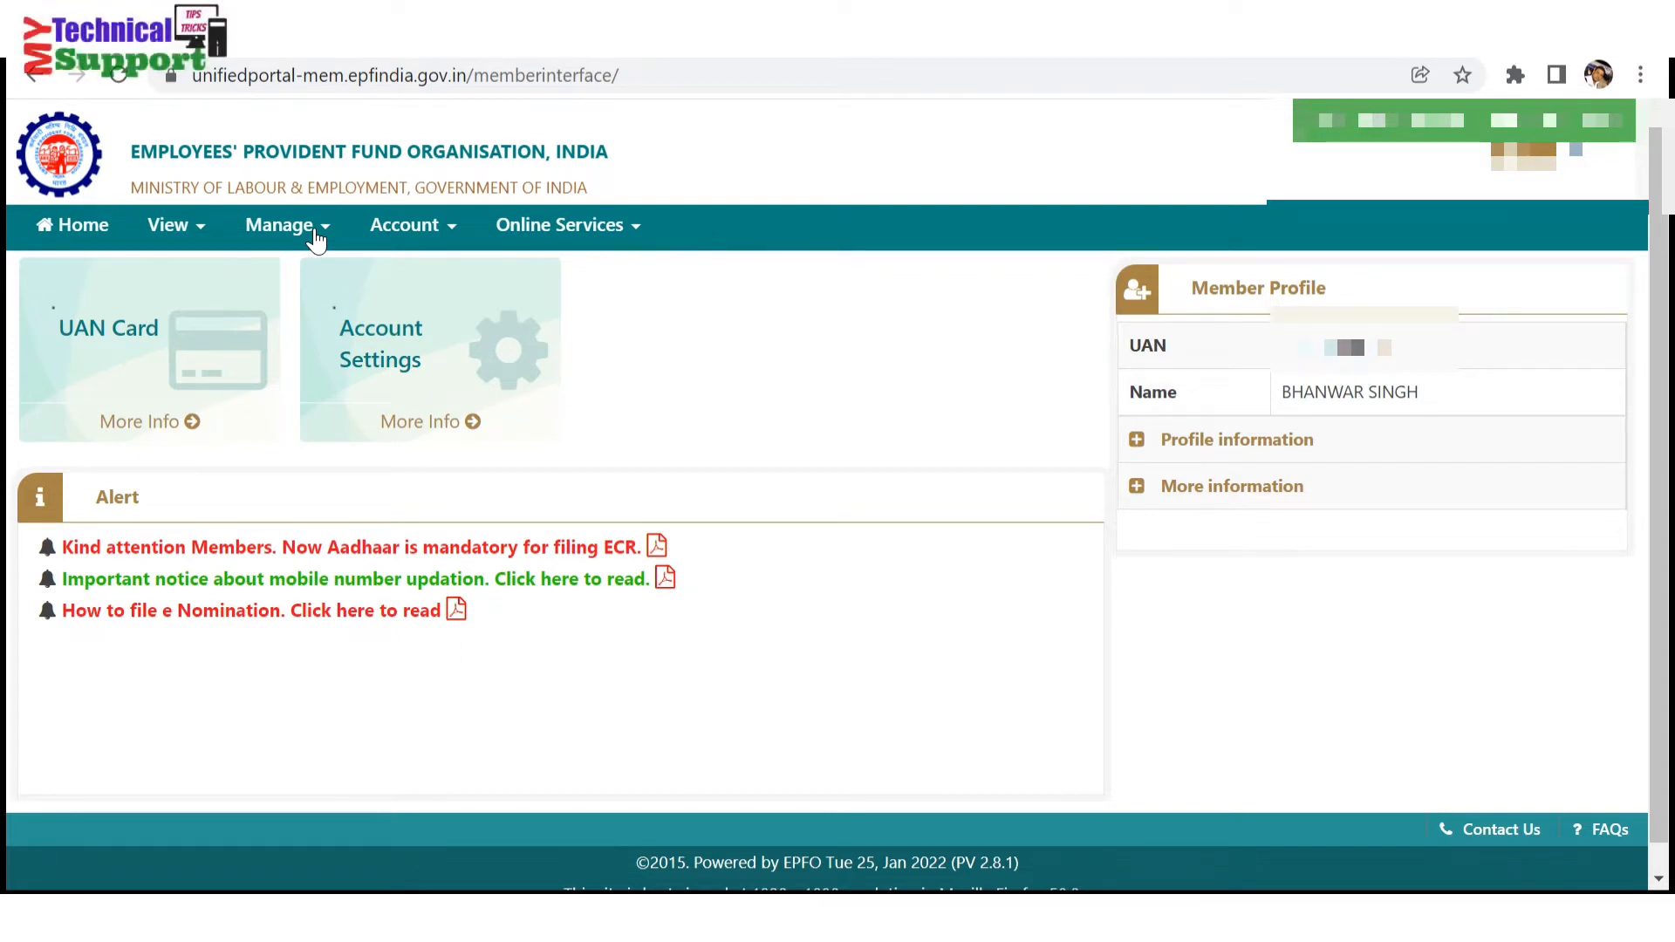
- Try Manage > E-Nomination, then, blocked by the missing photo, open View > Profile
left_click(313, 230)
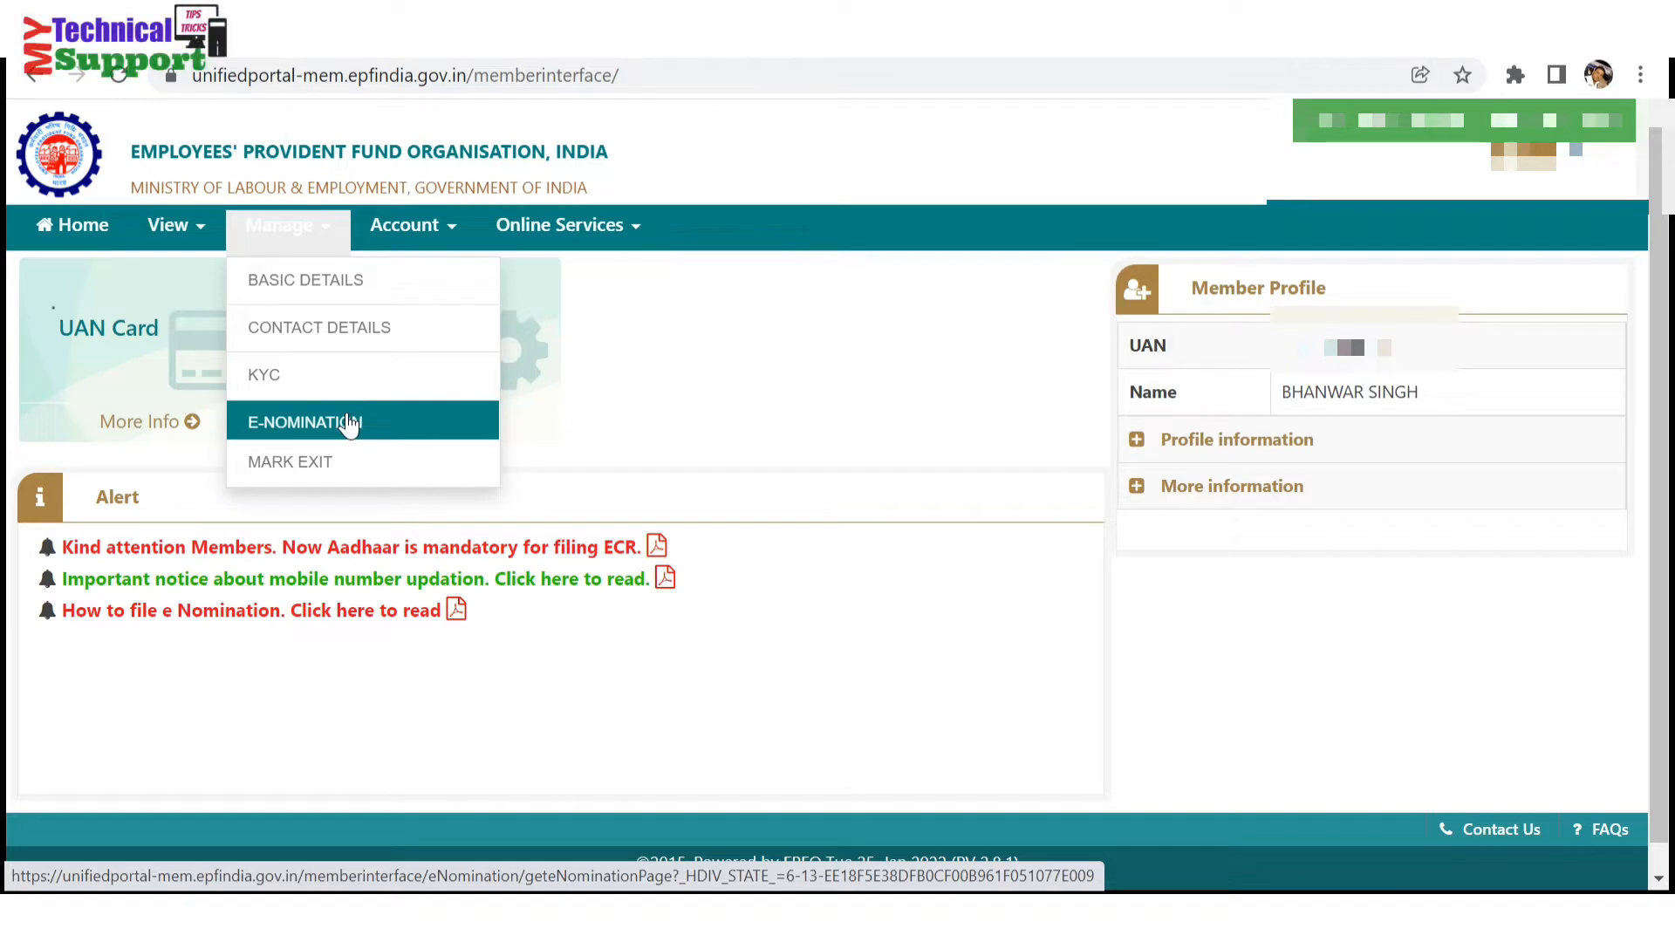
left_click(324, 426)
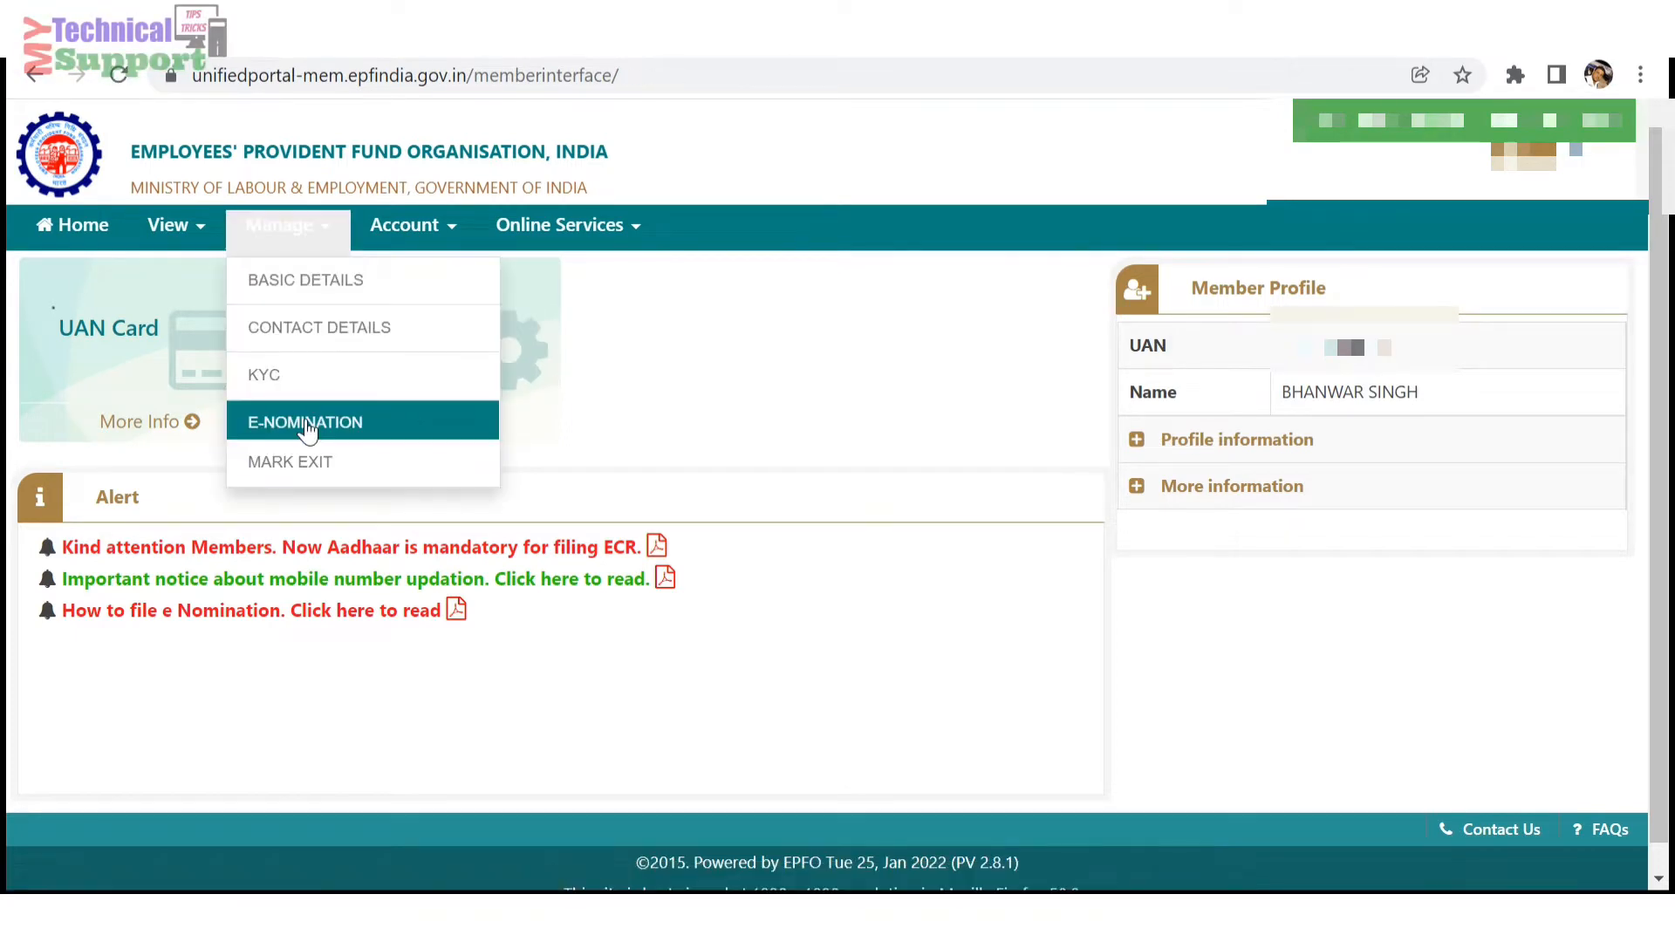
left_click(306, 422)
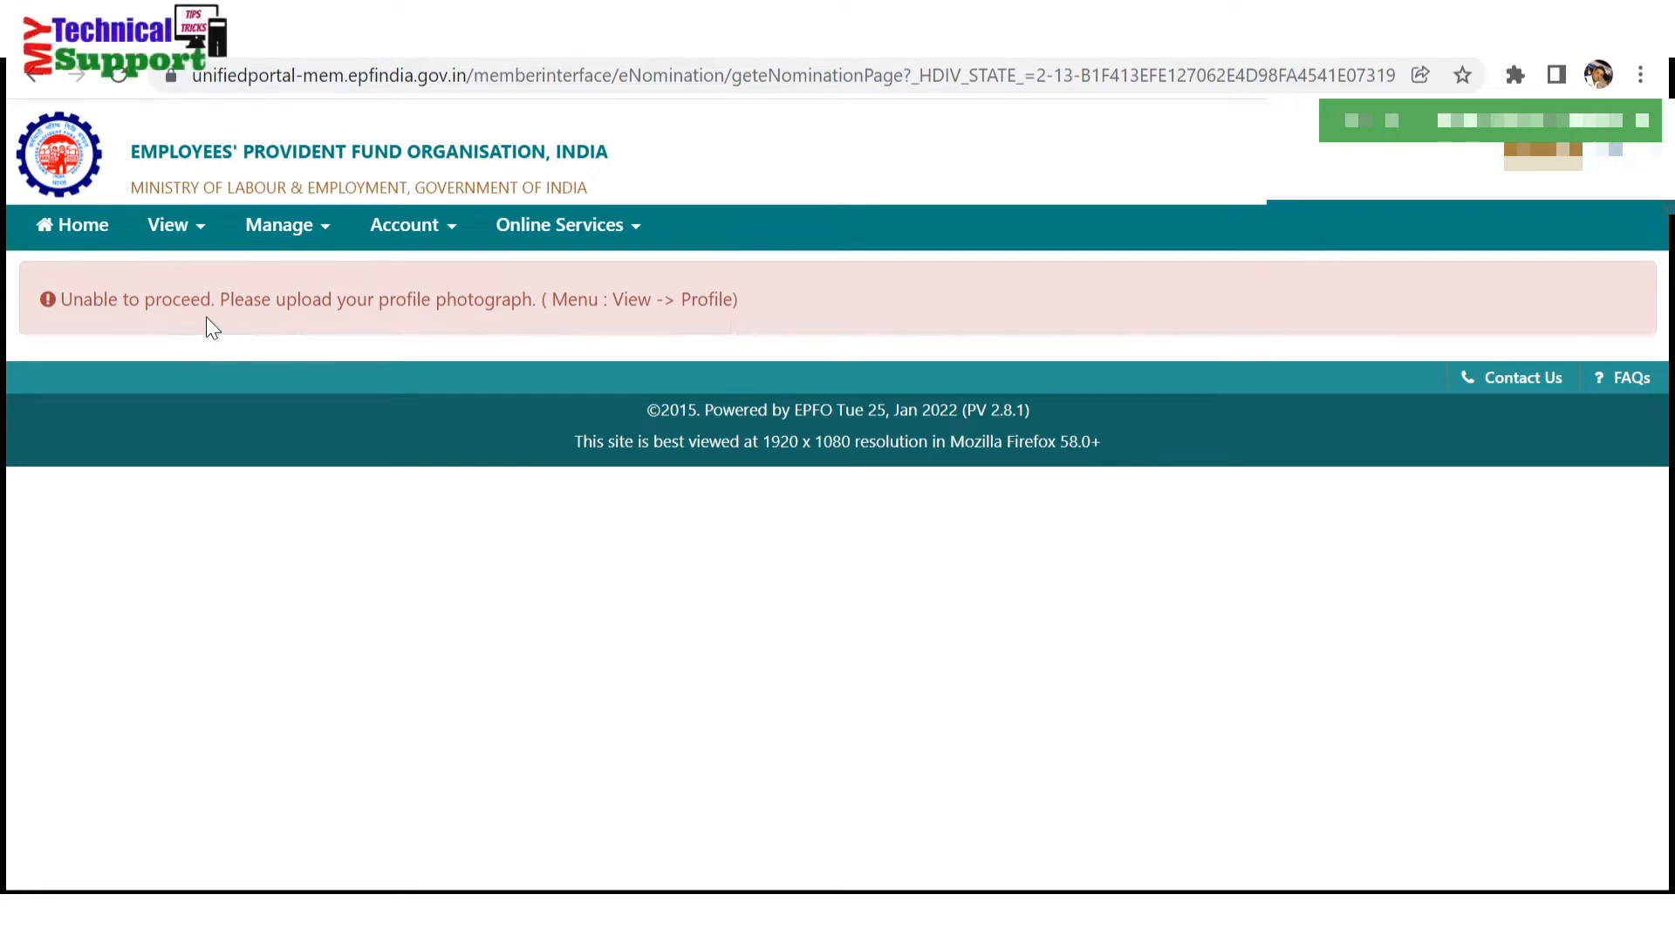
left_click(167, 226)
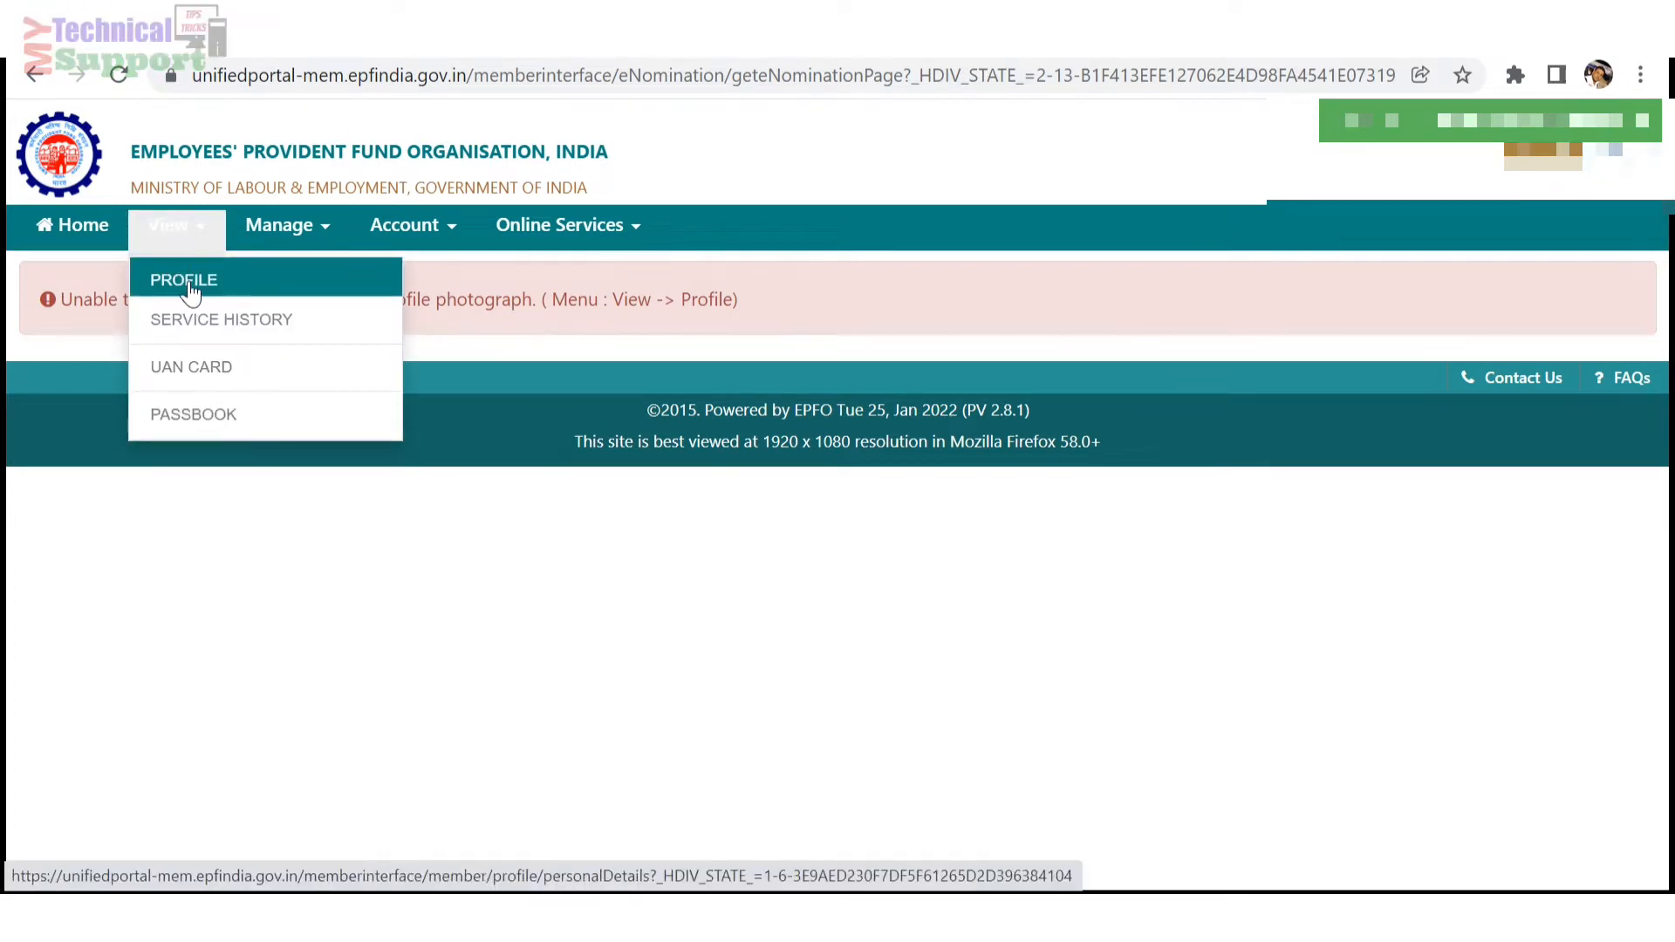
left_click(189, 281)
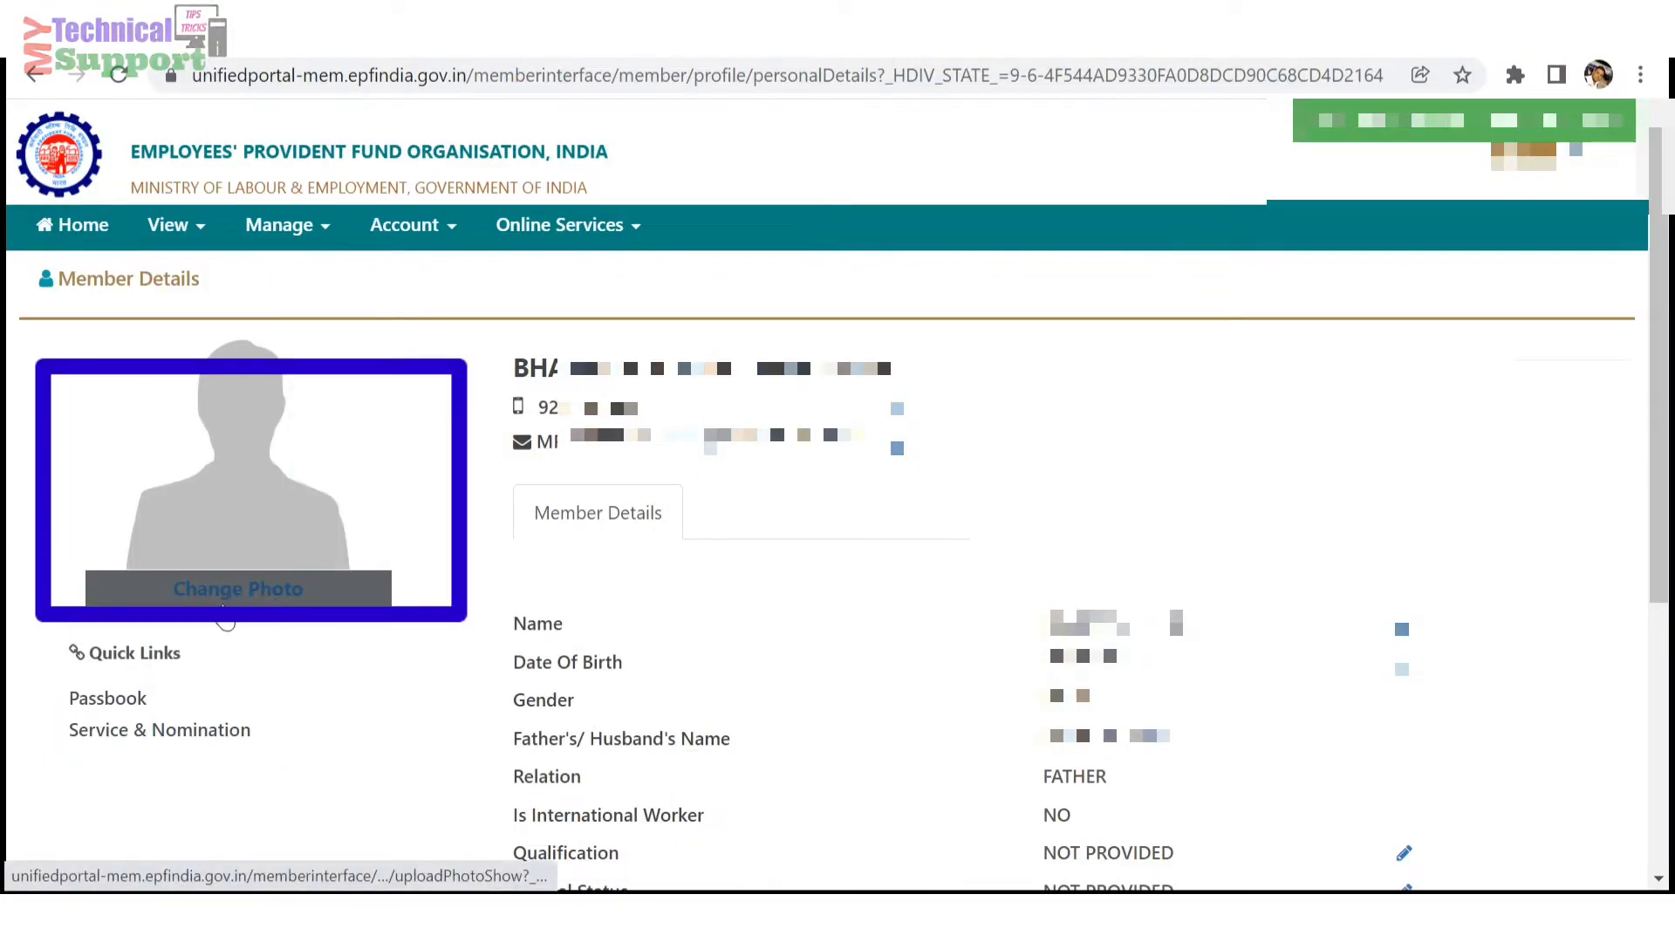
- Choose the member's photo file from the computer as the new profile photo
left_click(239, 589)
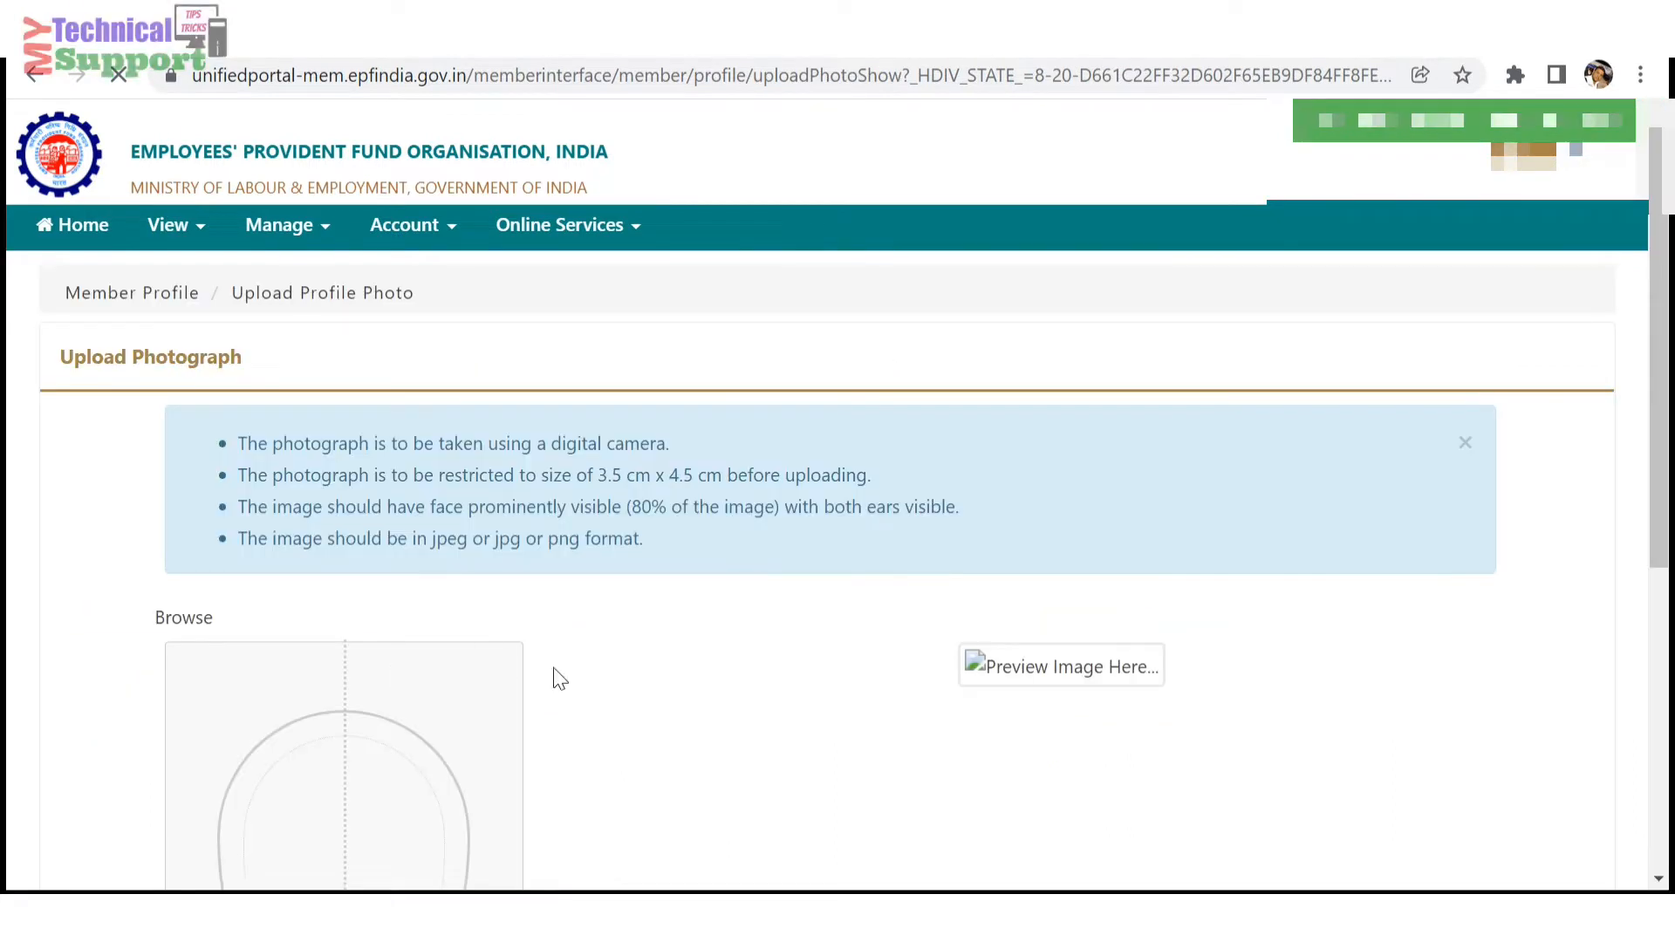
left_click(242, 627)
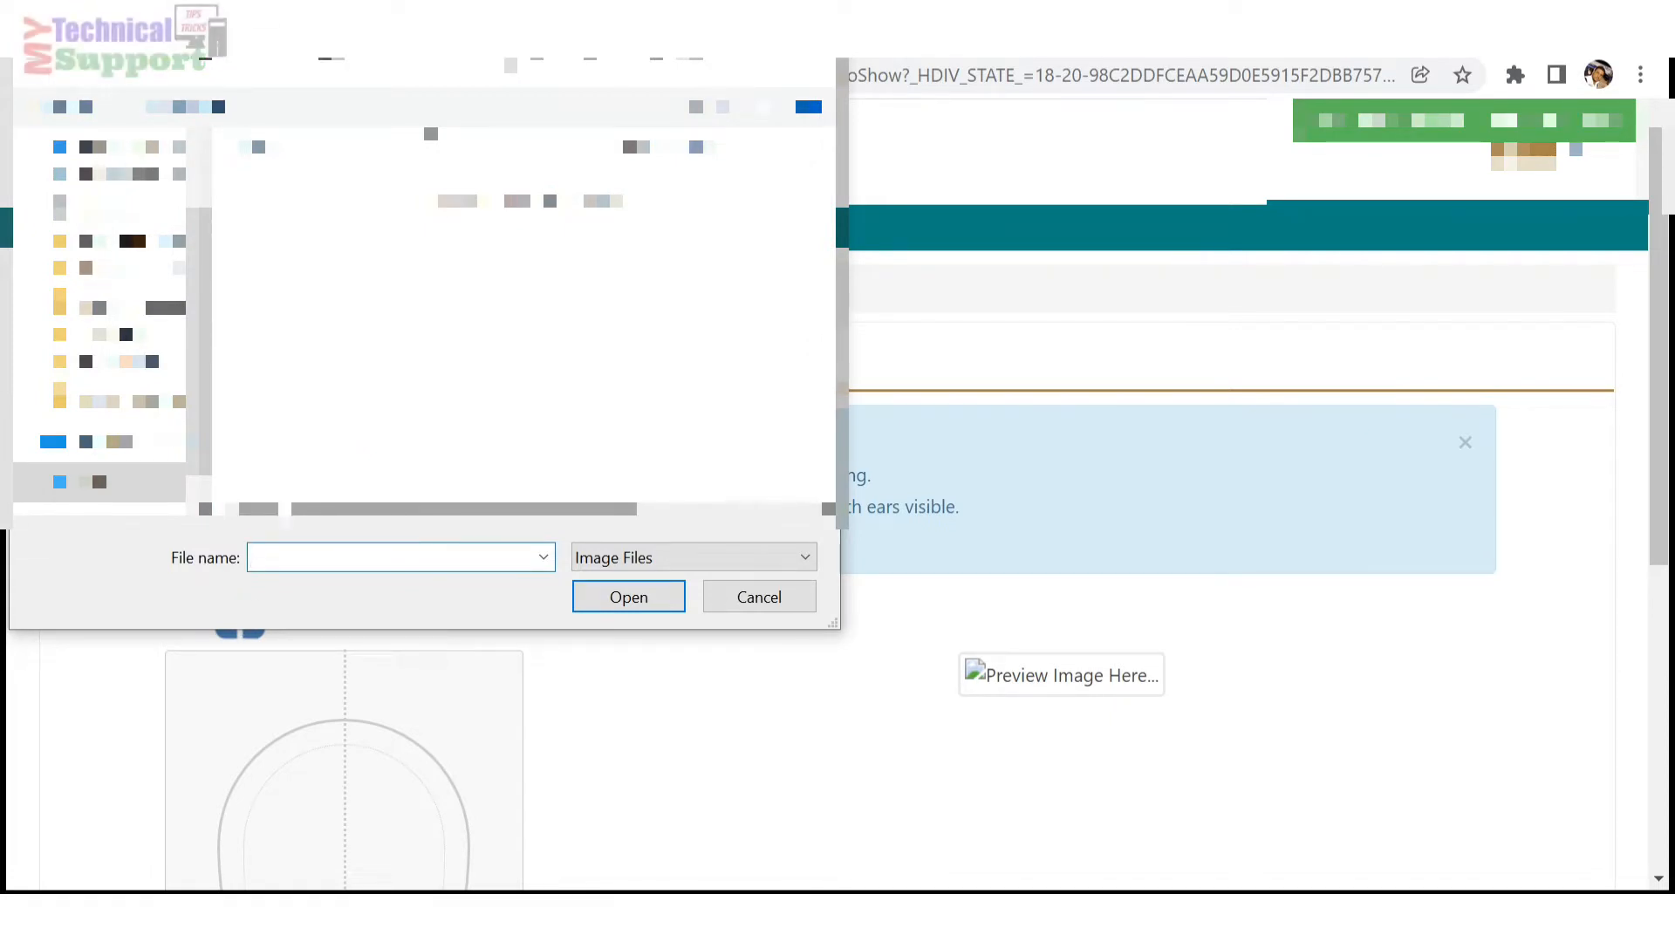
left_click(772, 180)
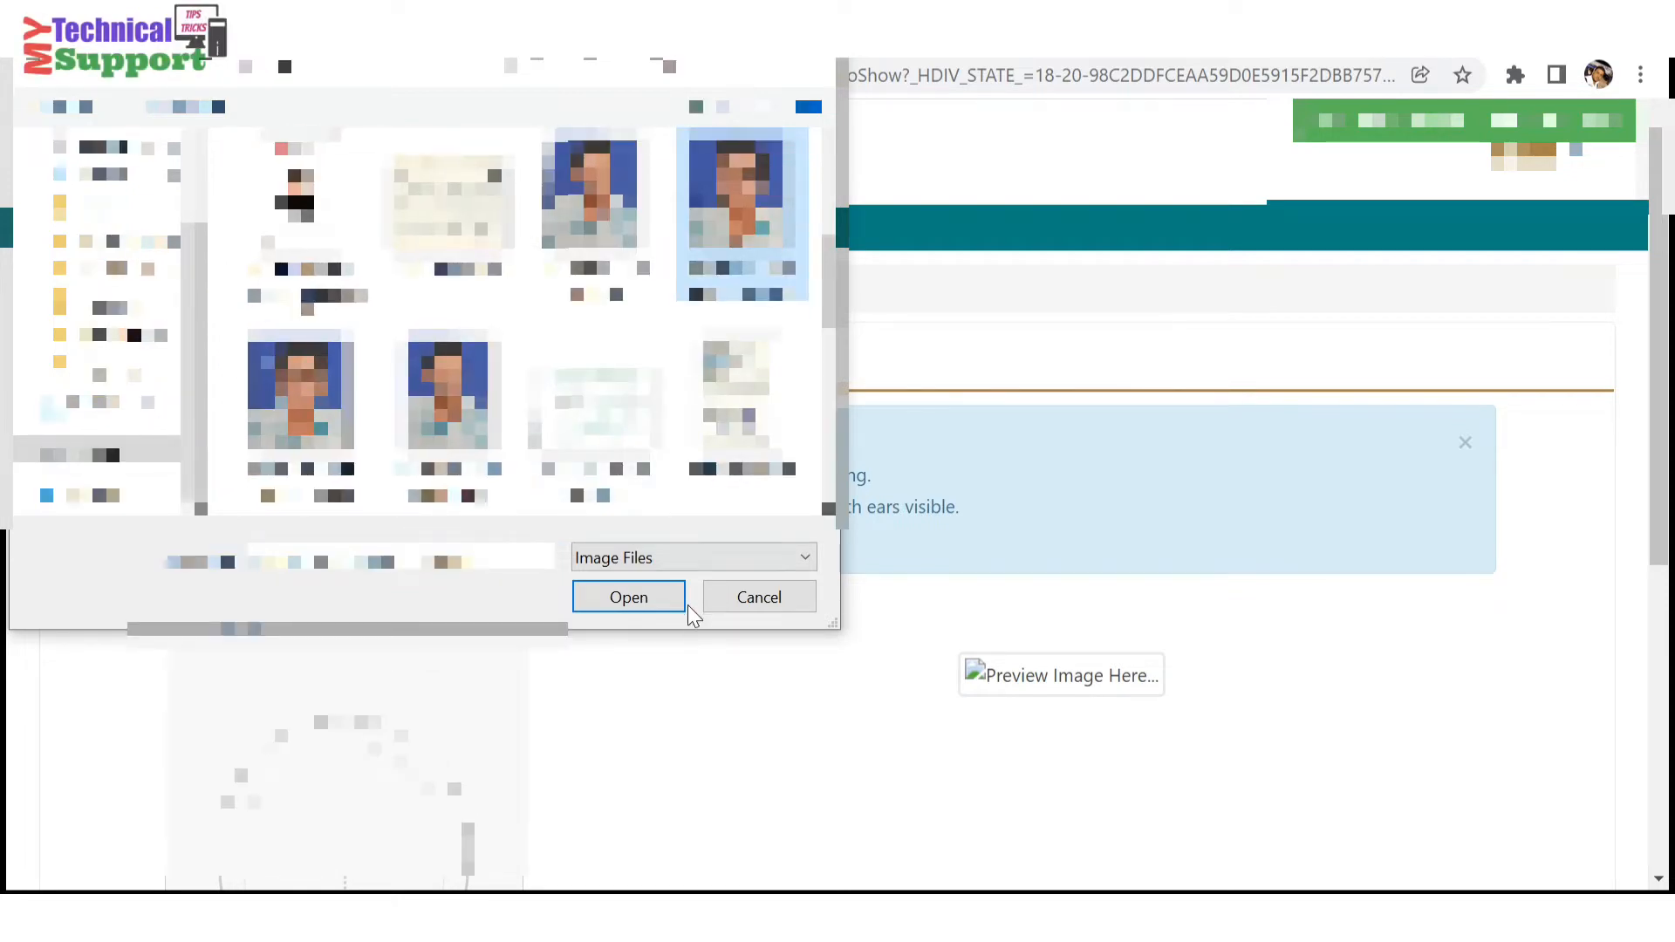
left_click(628, 605)
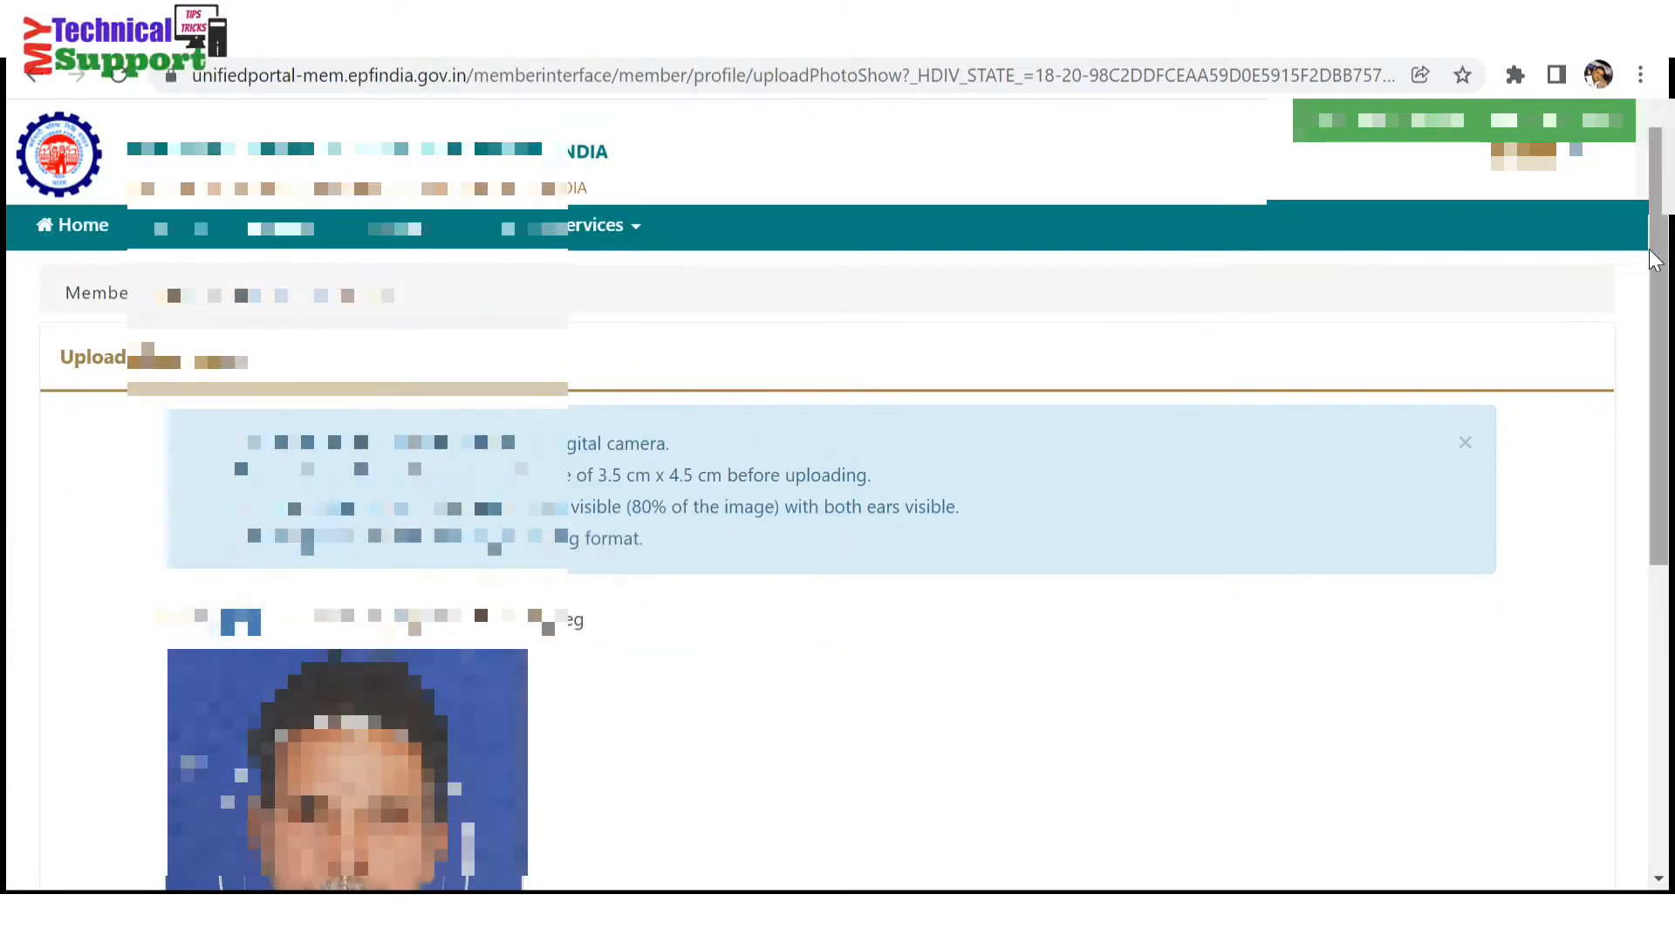
- Zoom and position the photo in the crop frame, crop it, and confirm uploading it
left_click_drag(1657, 236, 1663, 497)
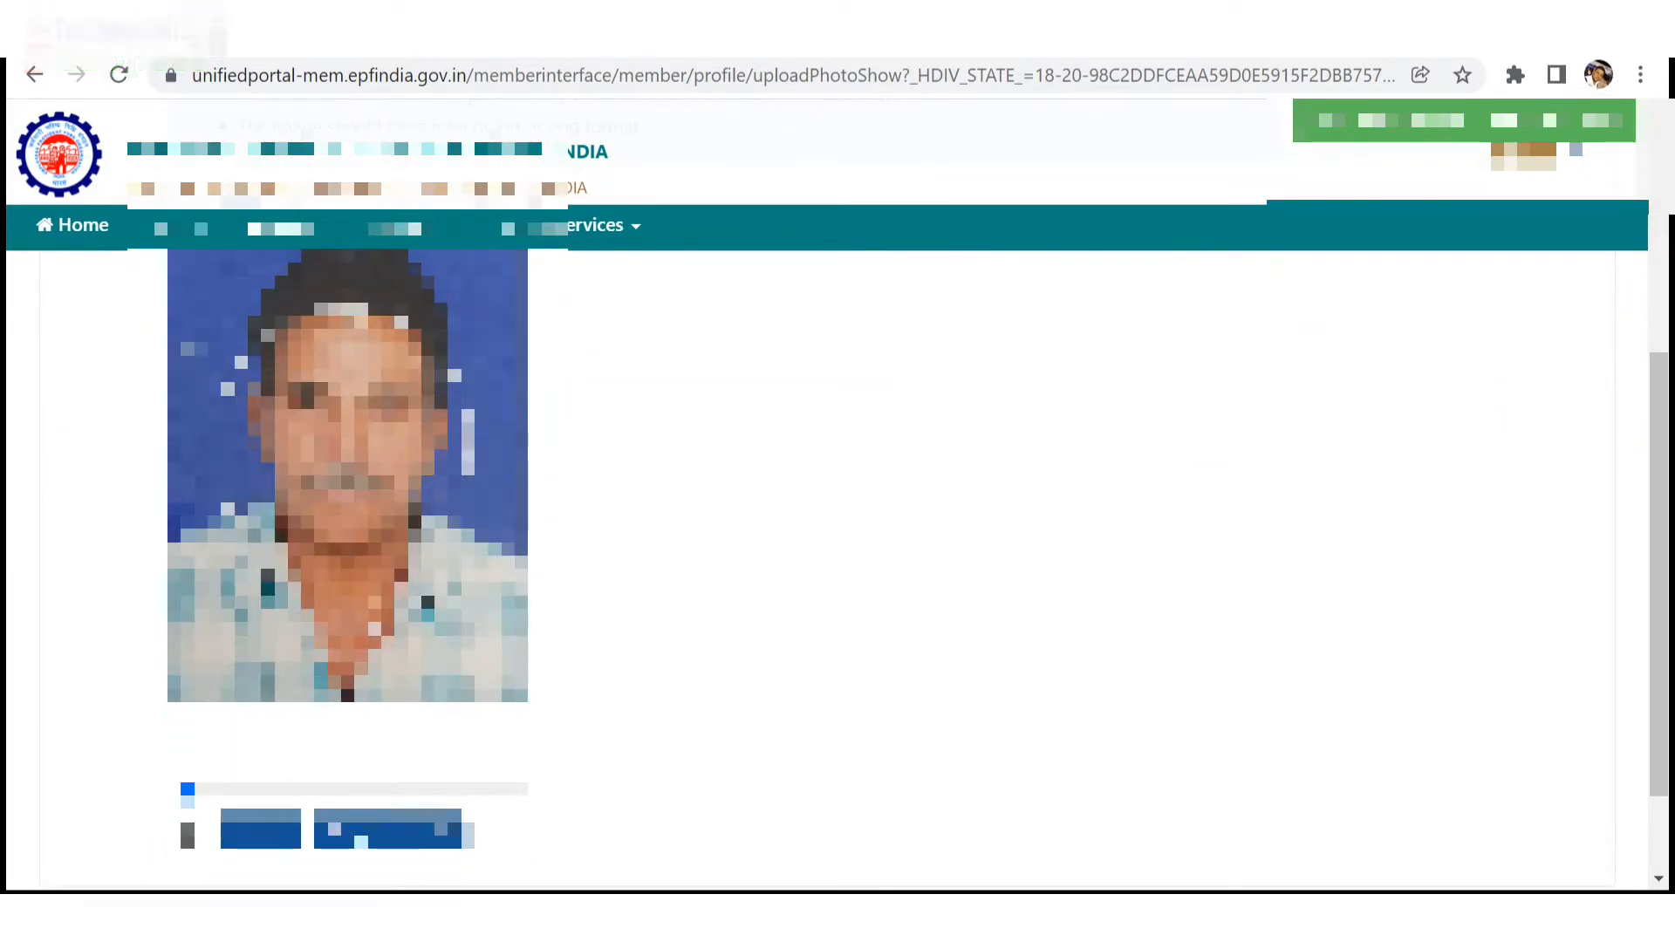
left_click_drag(185, 783, 213, 783)
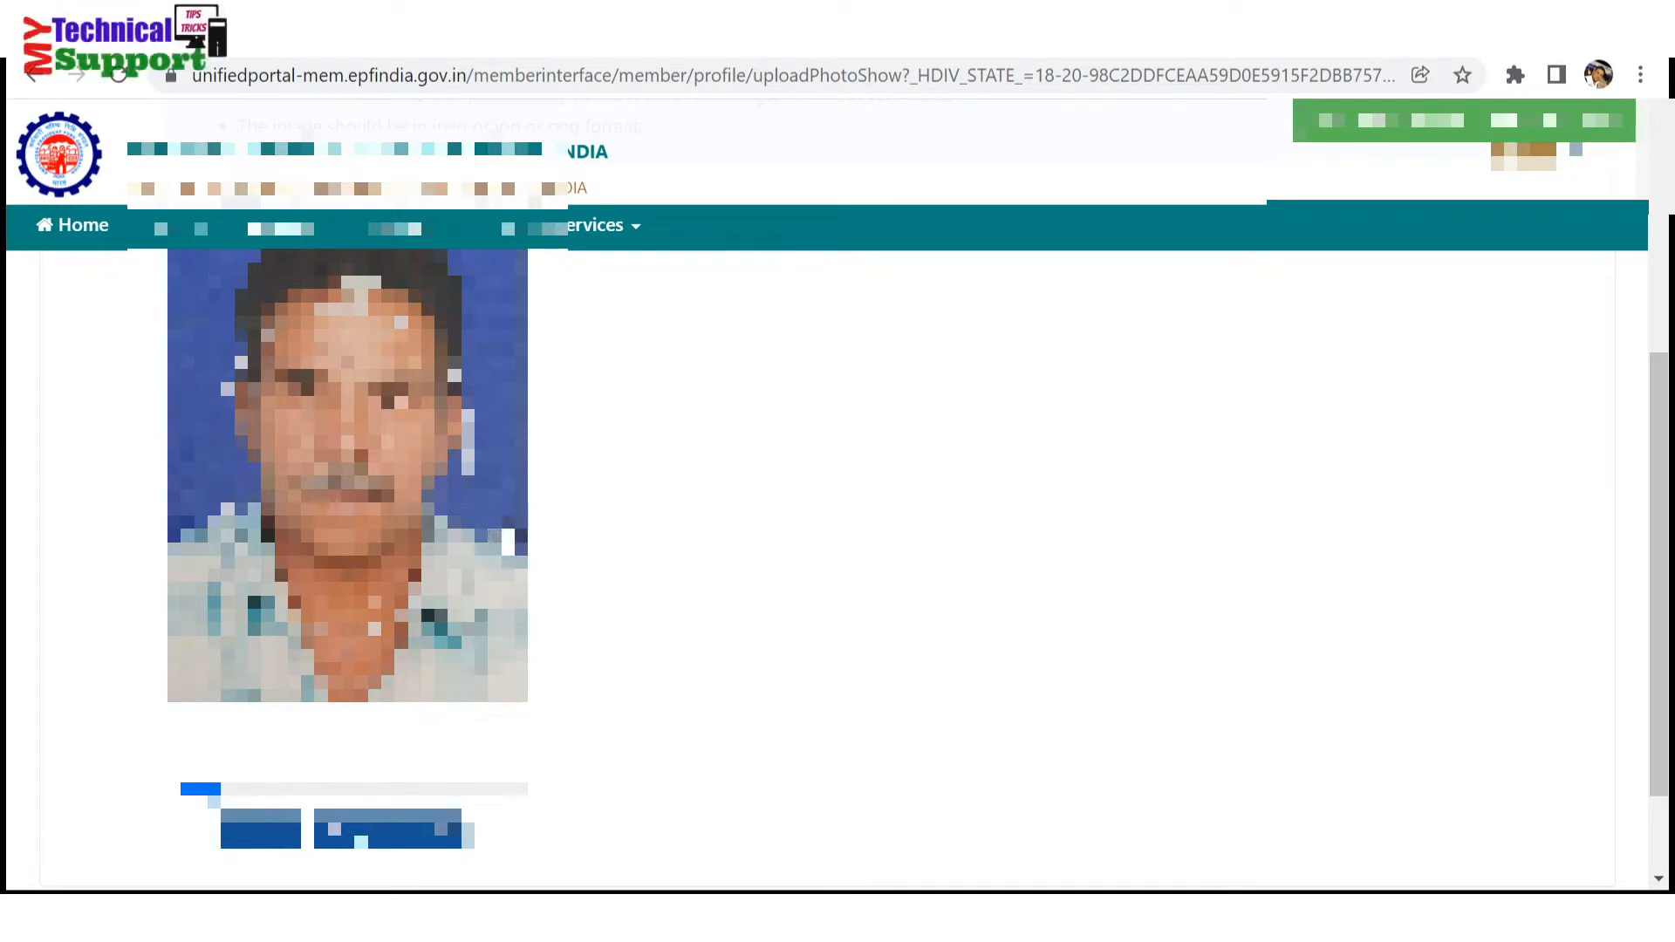
left_click_drag(508, 541, 497, 643)
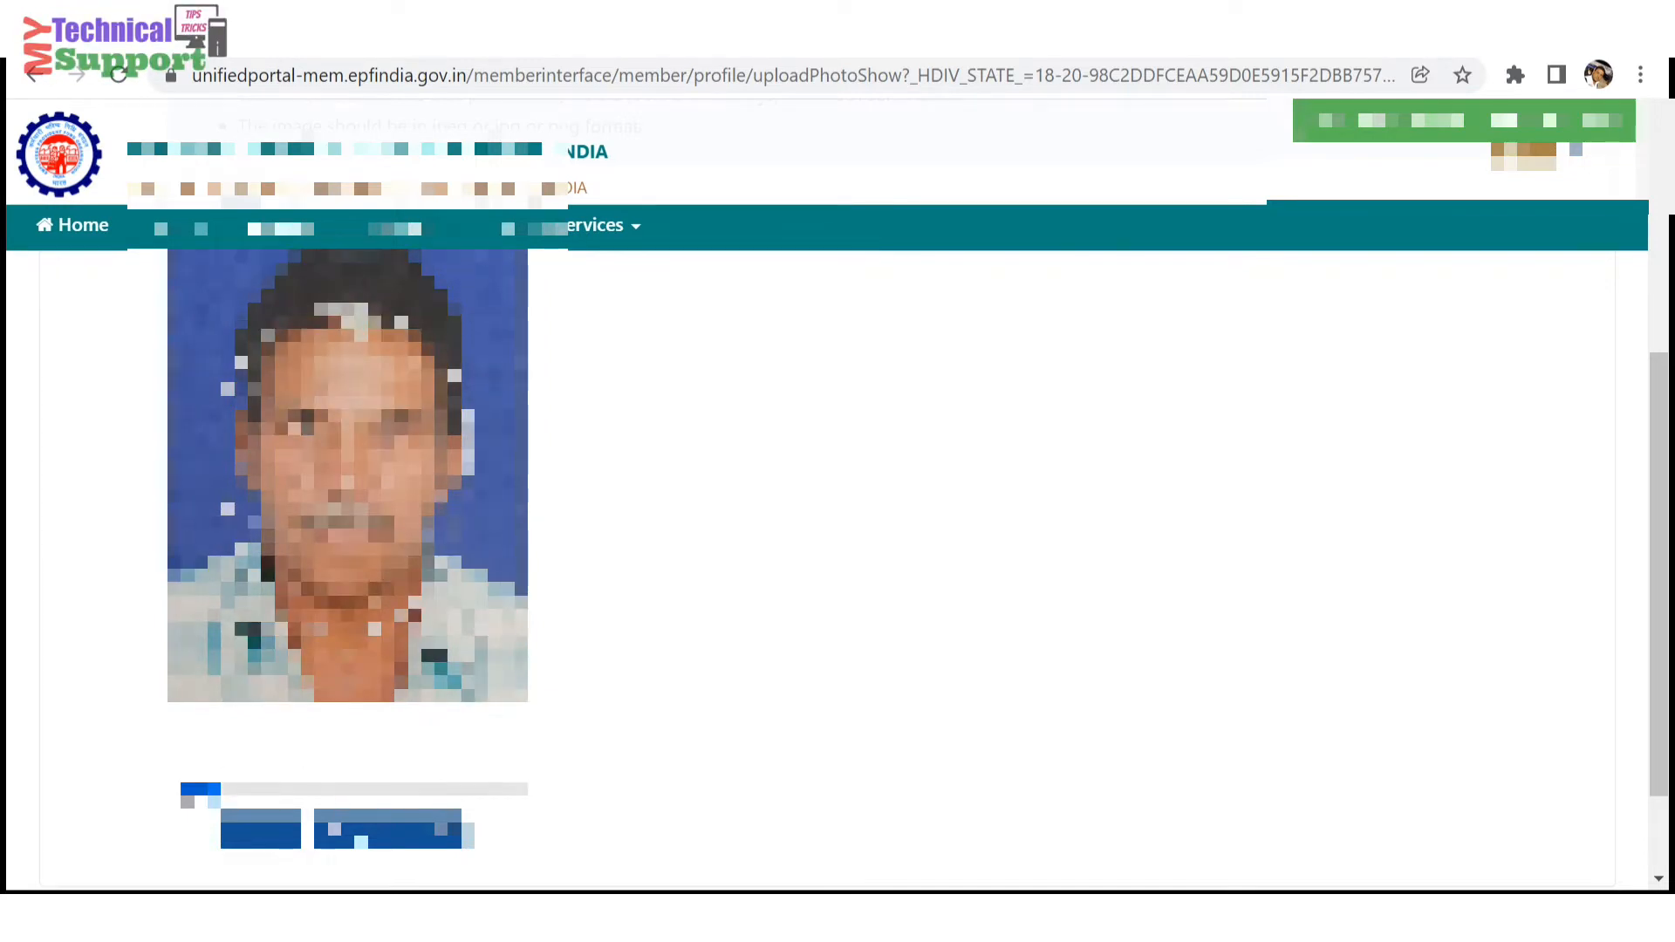
left_click_drag(214, 788, 221, 782)
left_click_drag(472, 568, 475, 605)
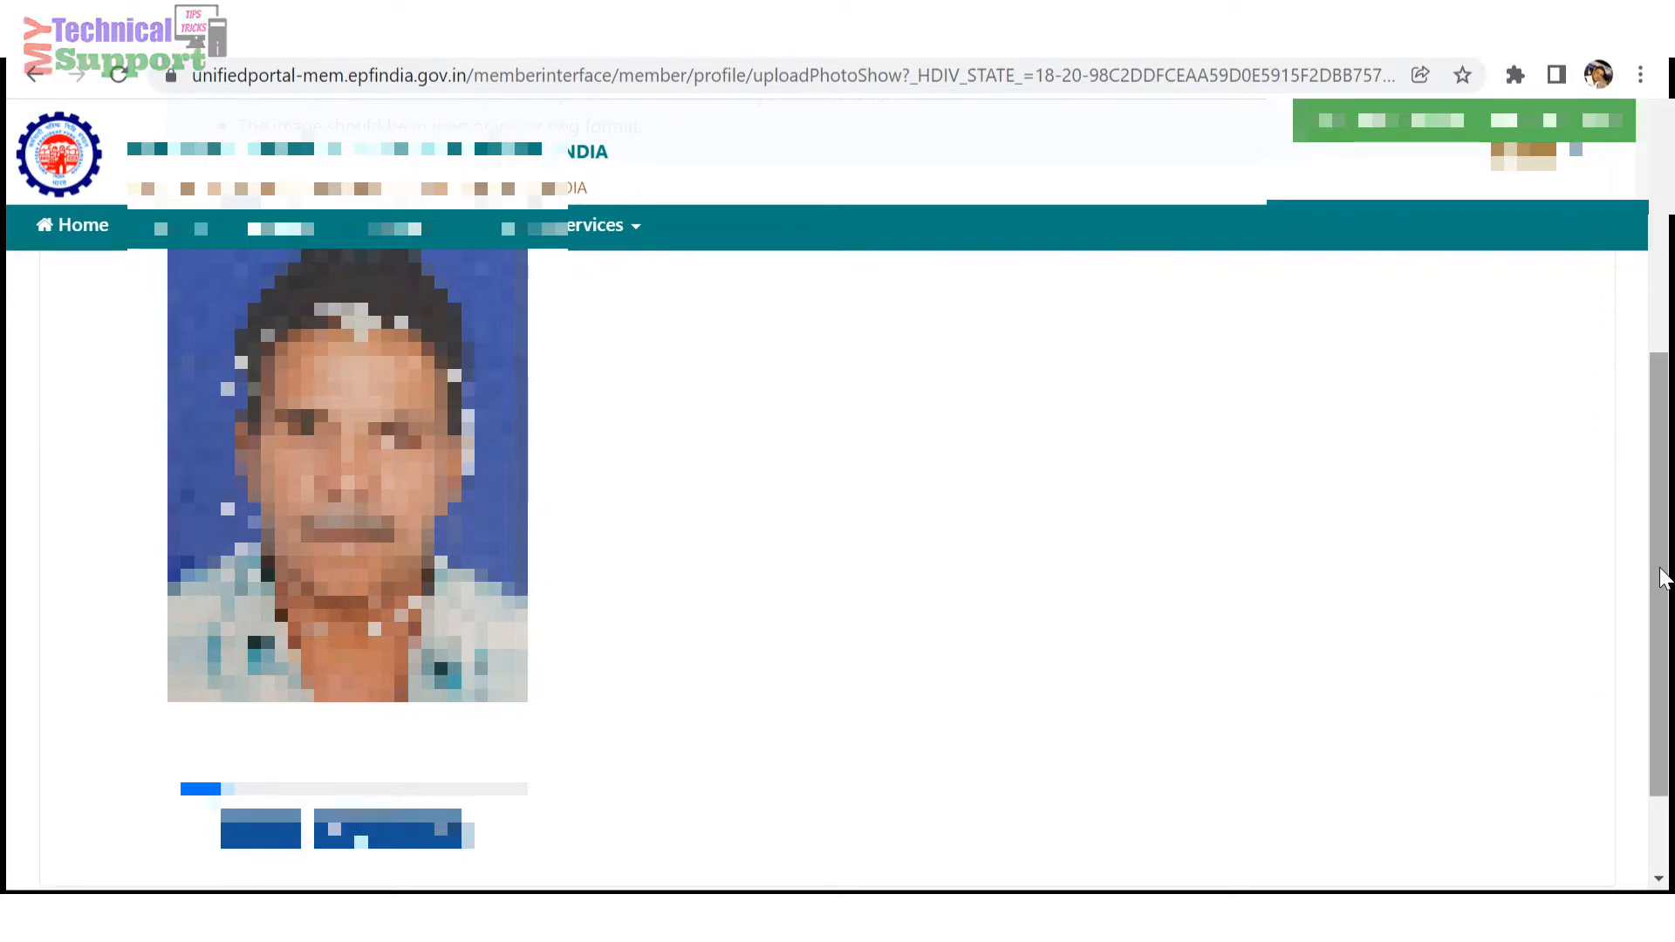
mouse_move(1662, 578)
left_mouse_down()
mouse_move(1664, 378)
mouse_move(1657, 774)
mouse_move(1646, 710)
left_mouse_up()
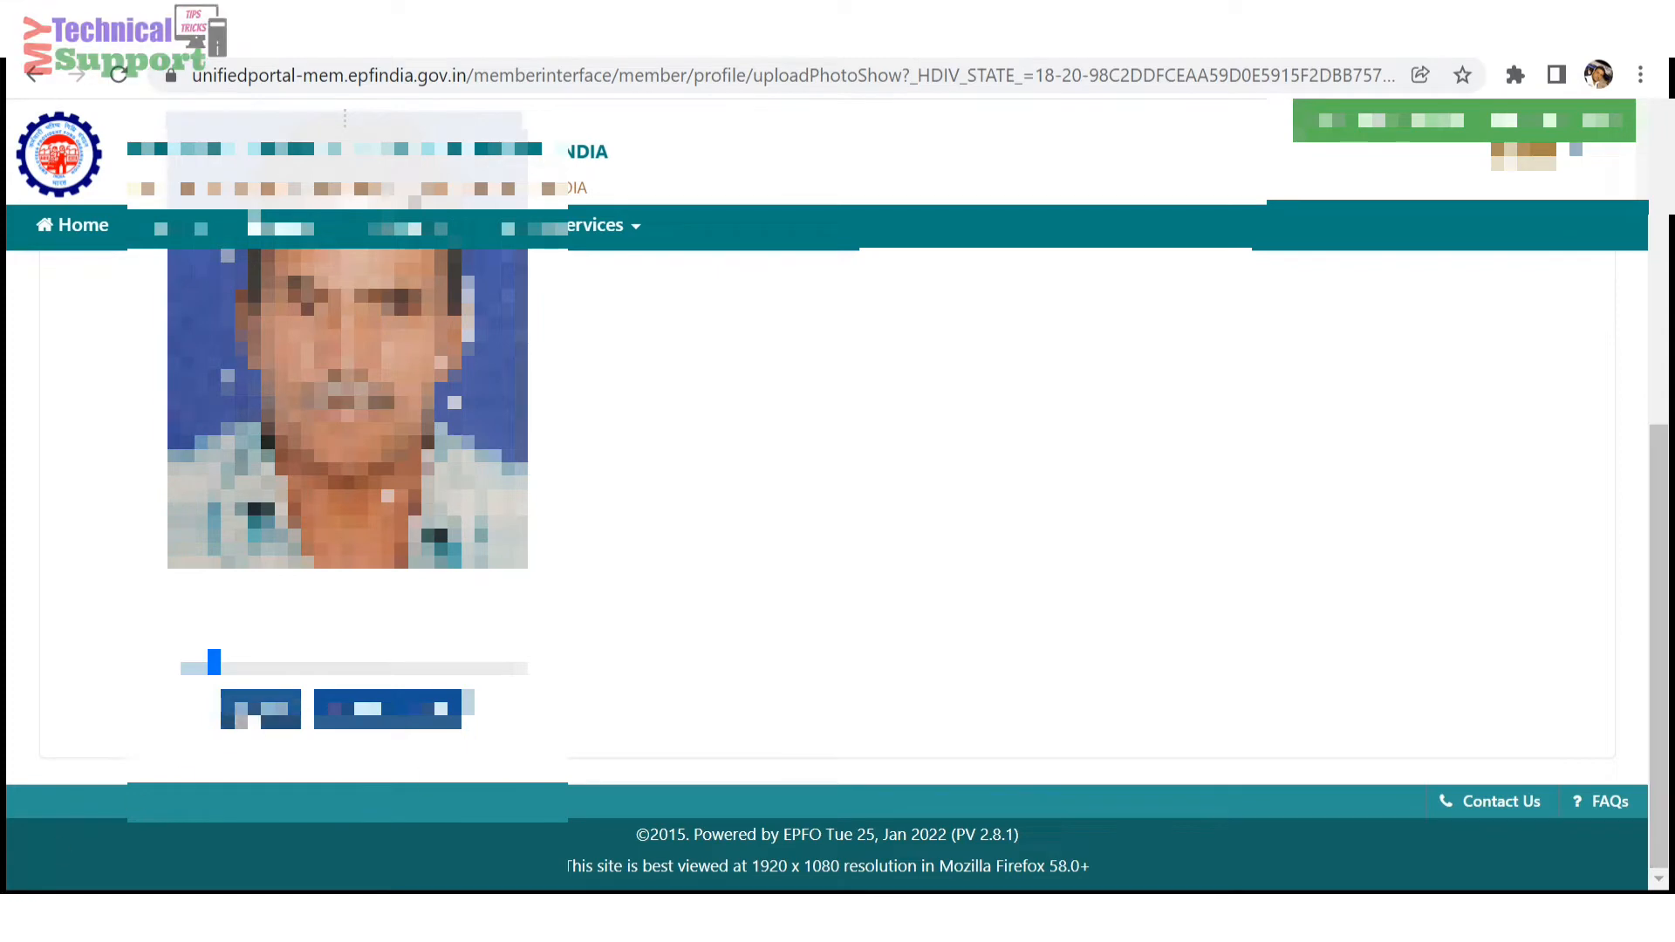
left_click(261, 709)
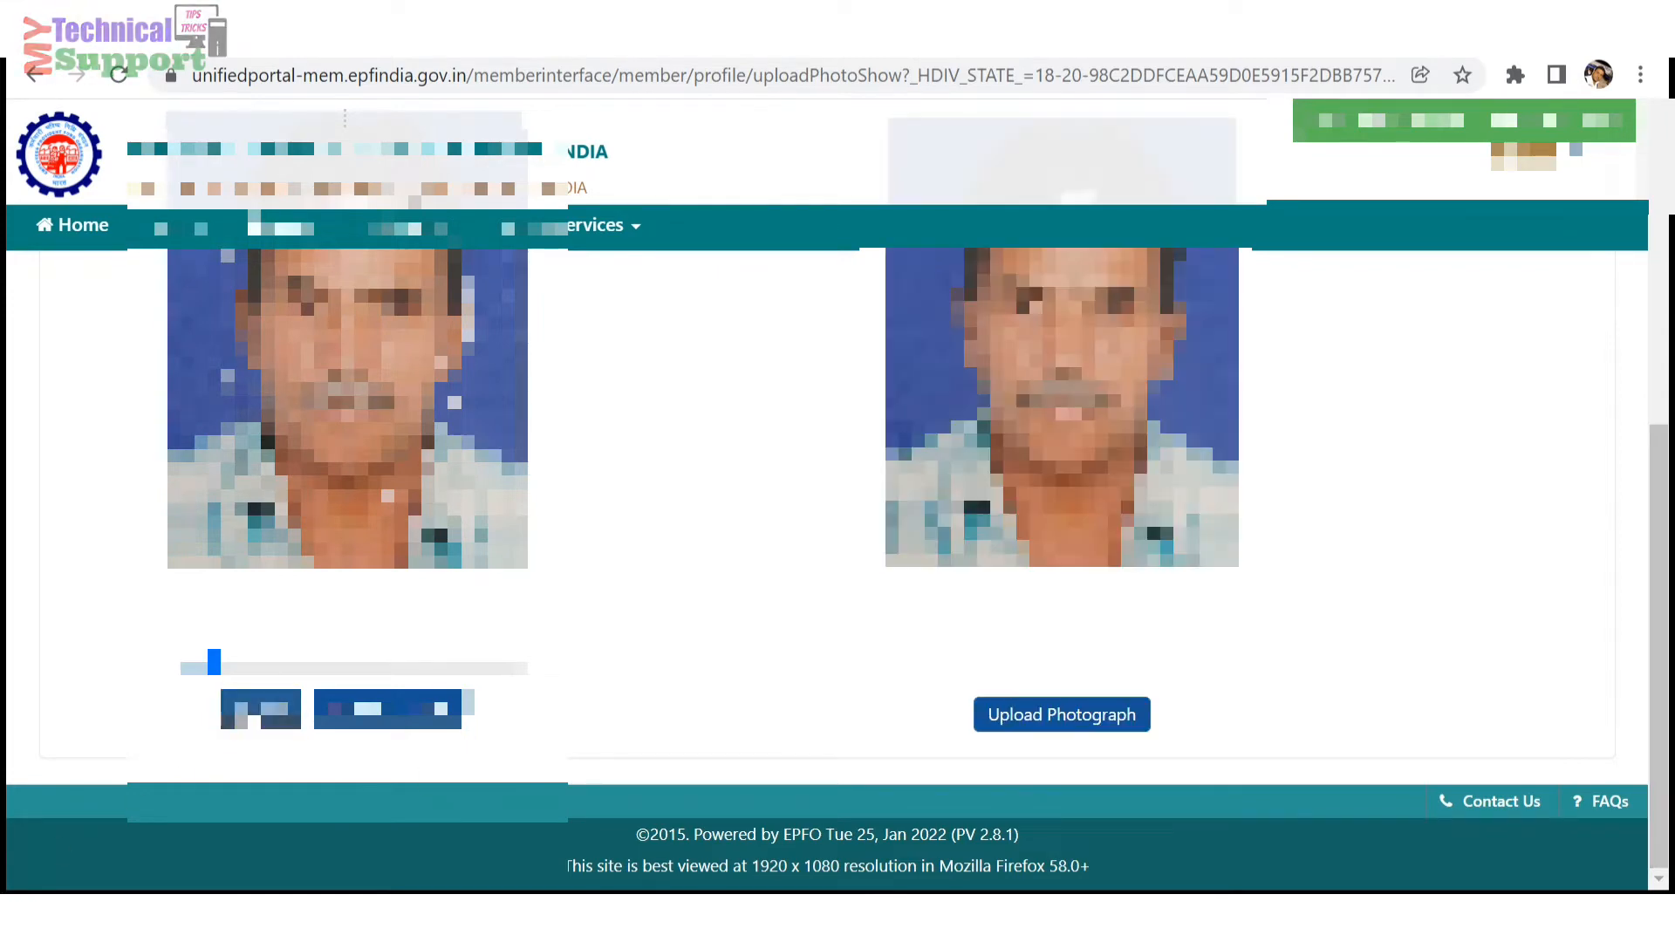
left_click(1114, 714)
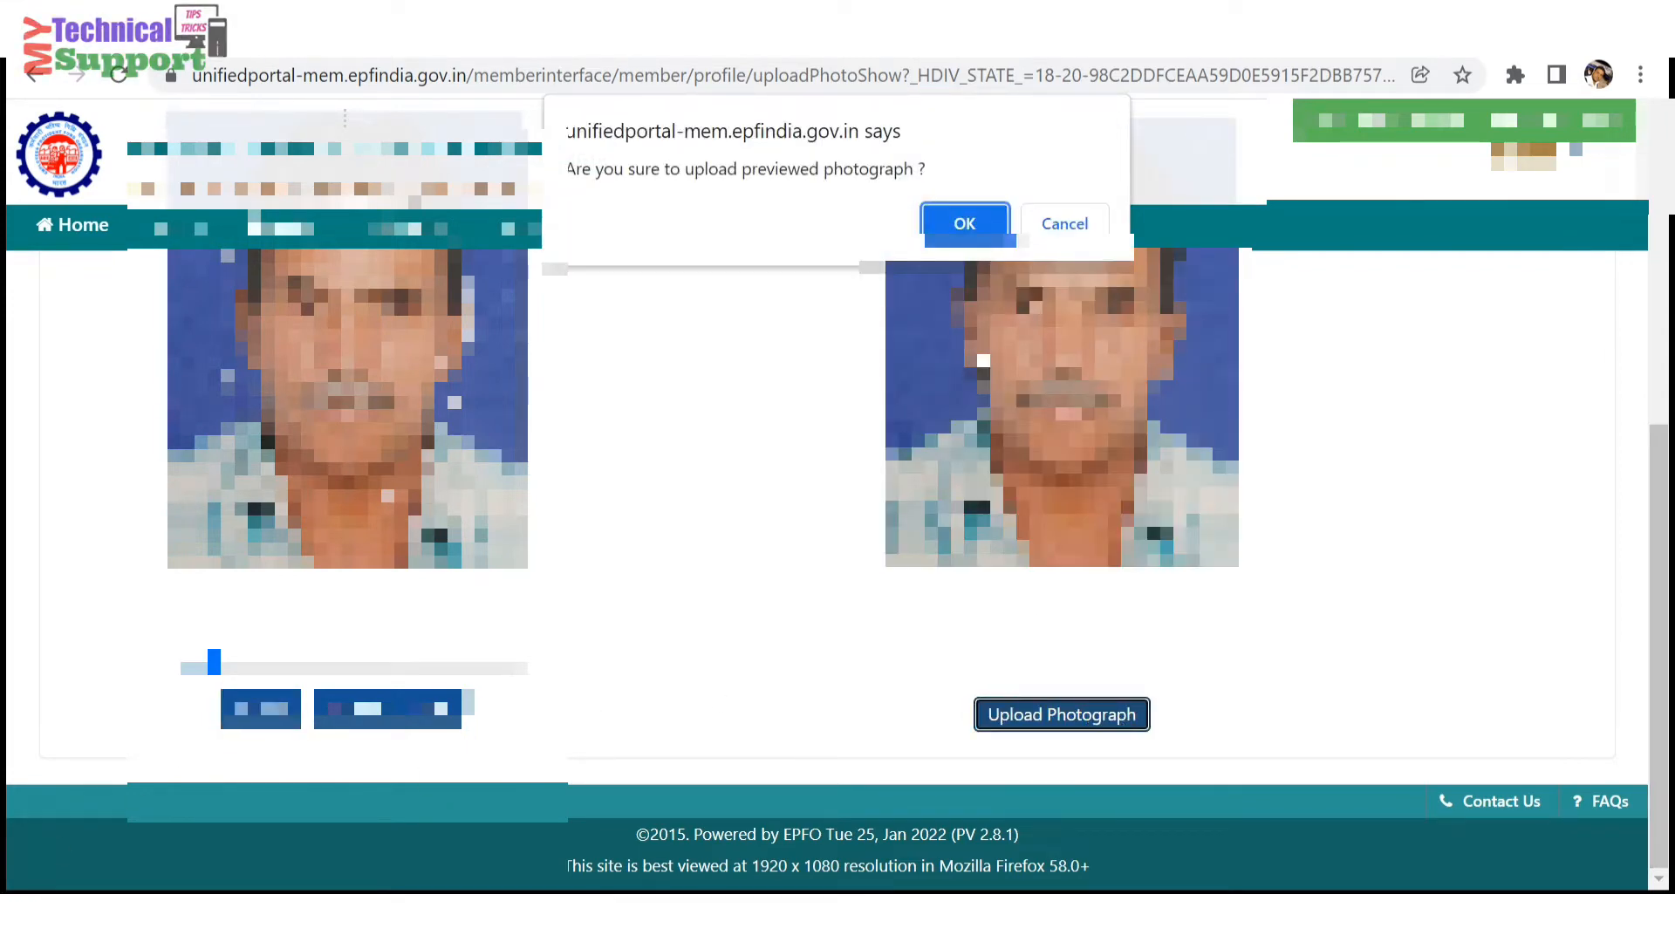
left_click(963, 225)
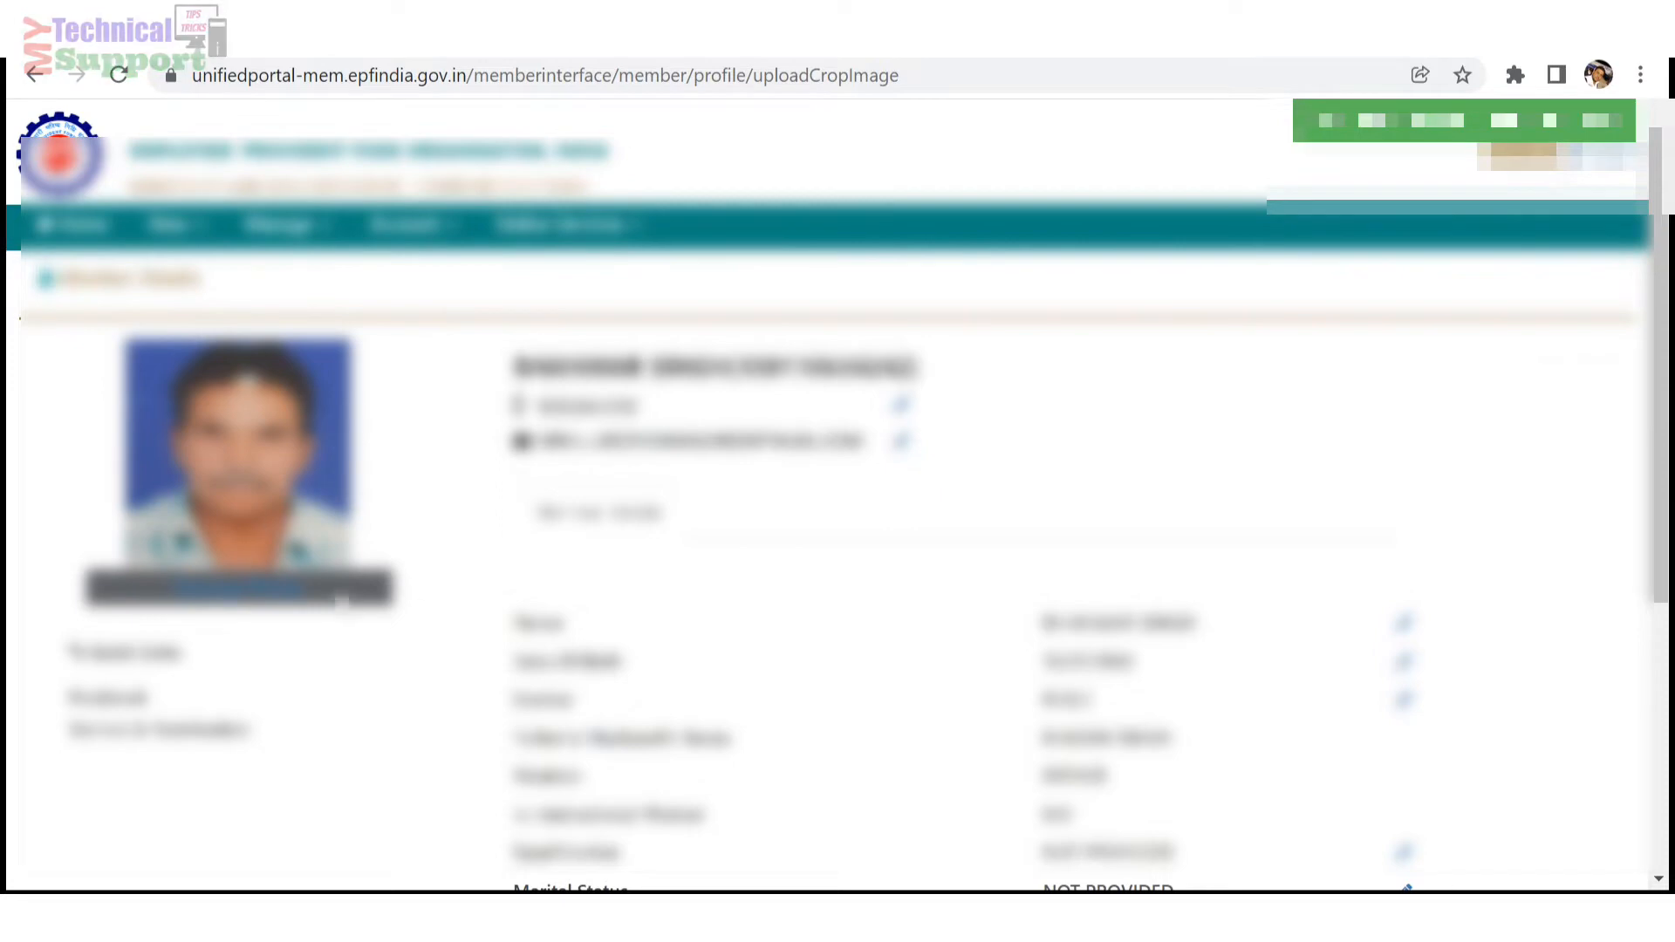
- Scroll down the profile and open the Permanent Address edit form
left_click_drag(1661, 313, 1664, 508)
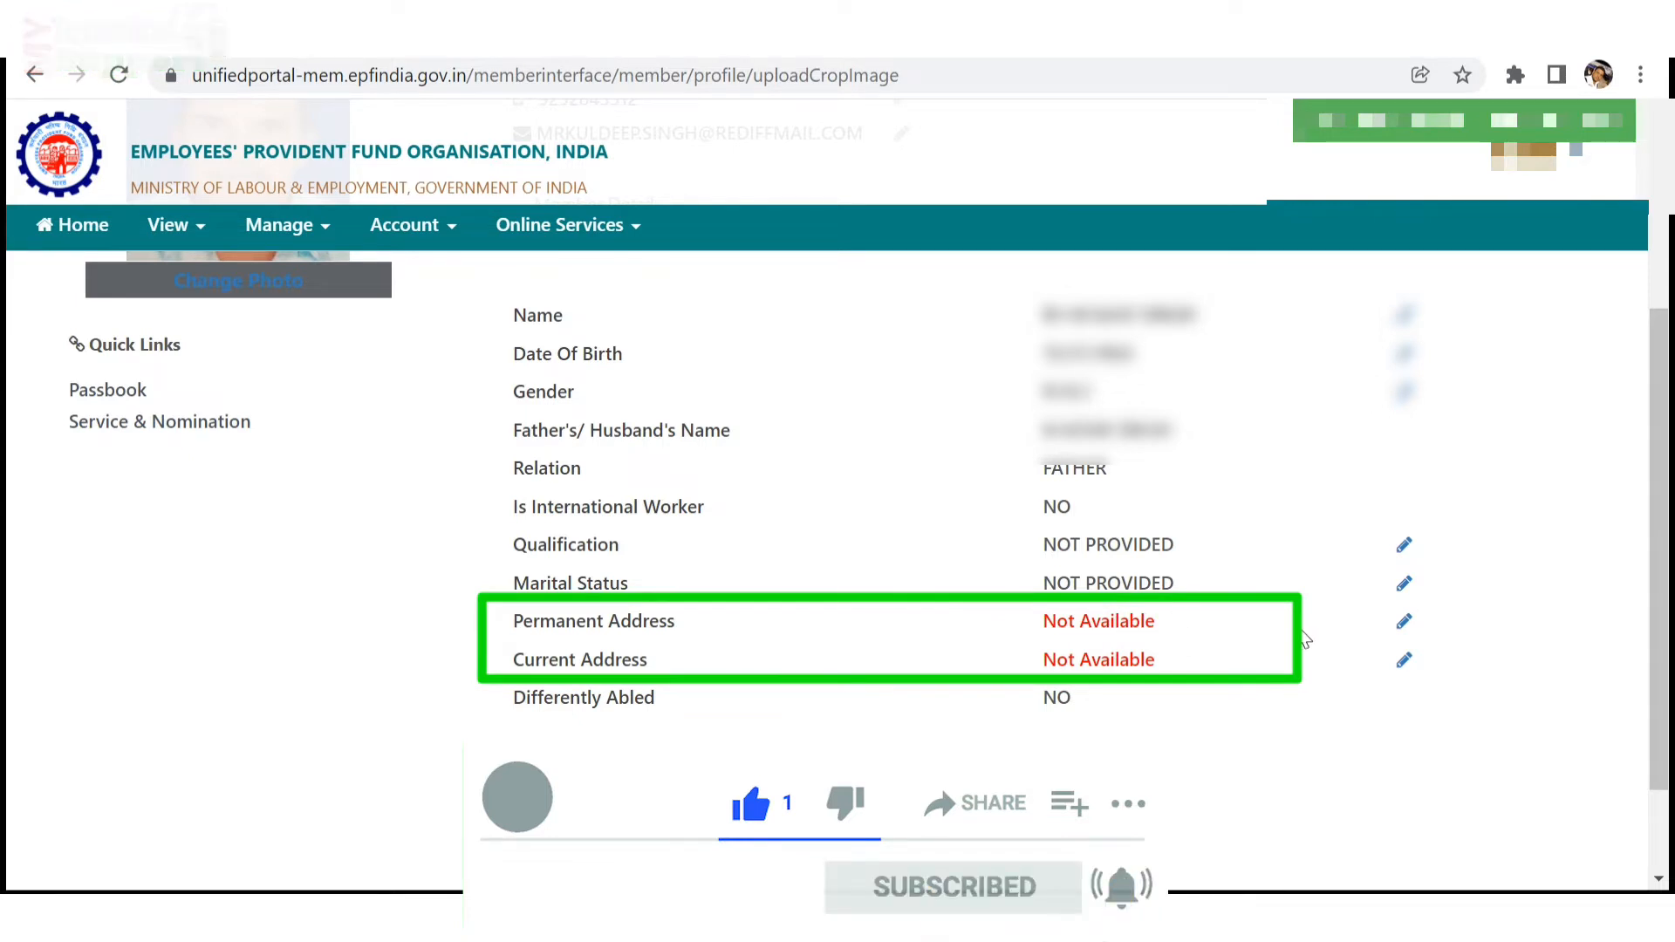
left_click(1405, 625)
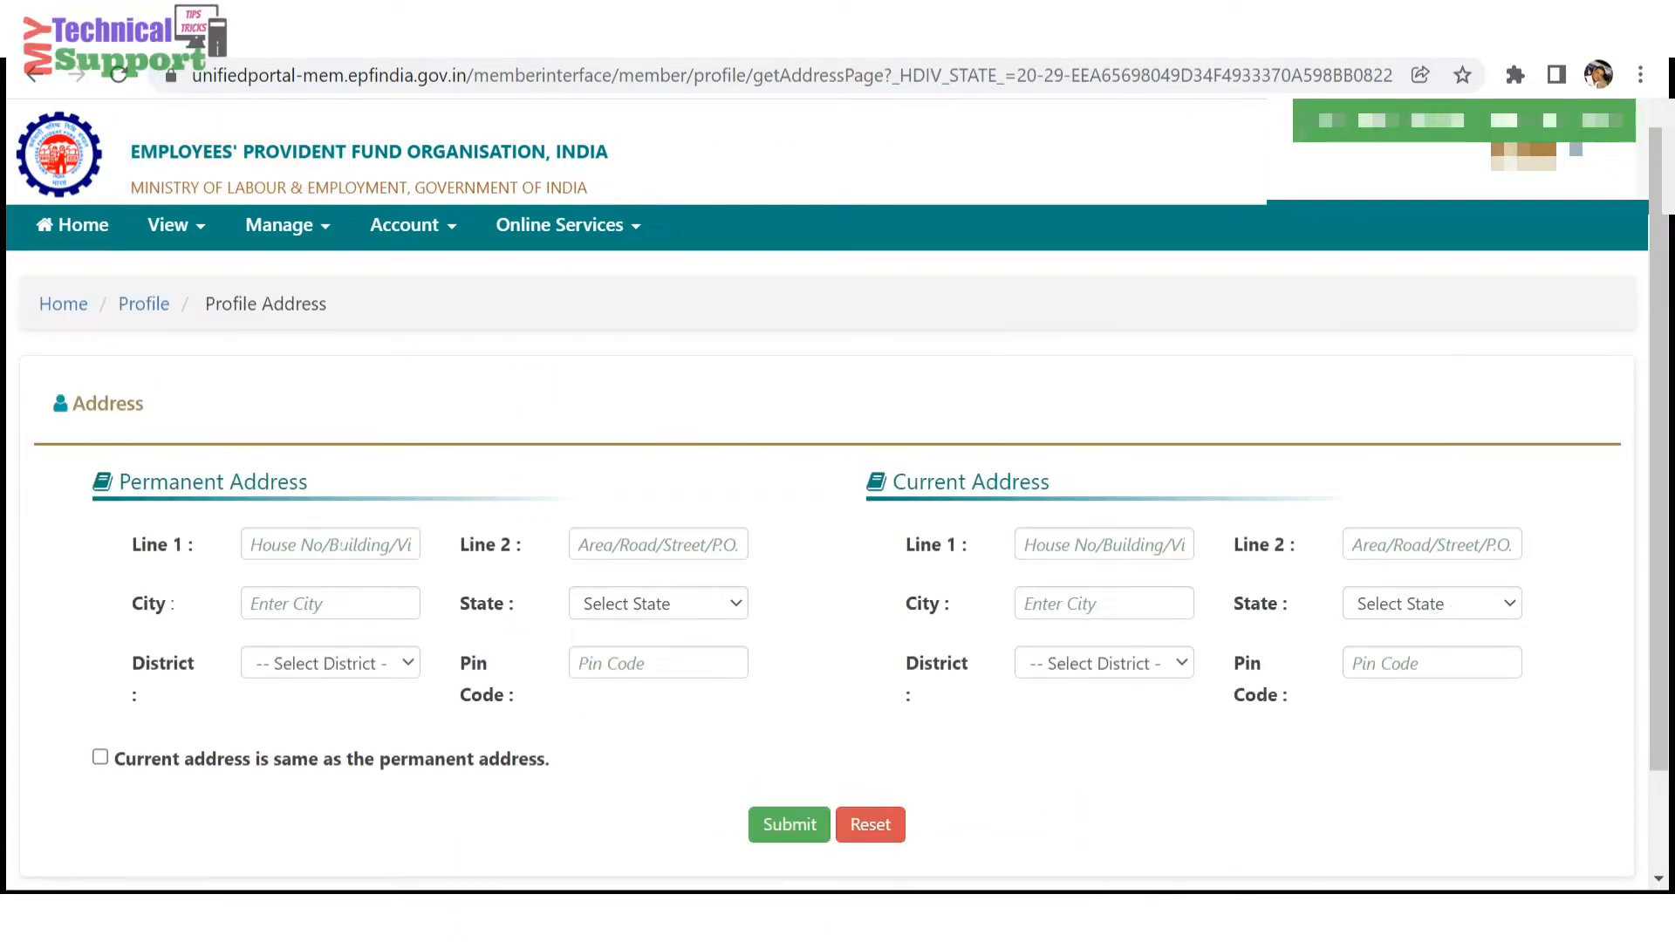
- Enter the Beawar, Rajasthan permanent address with district AJMER, copy it to current address, and submit
left_click(337, 543)
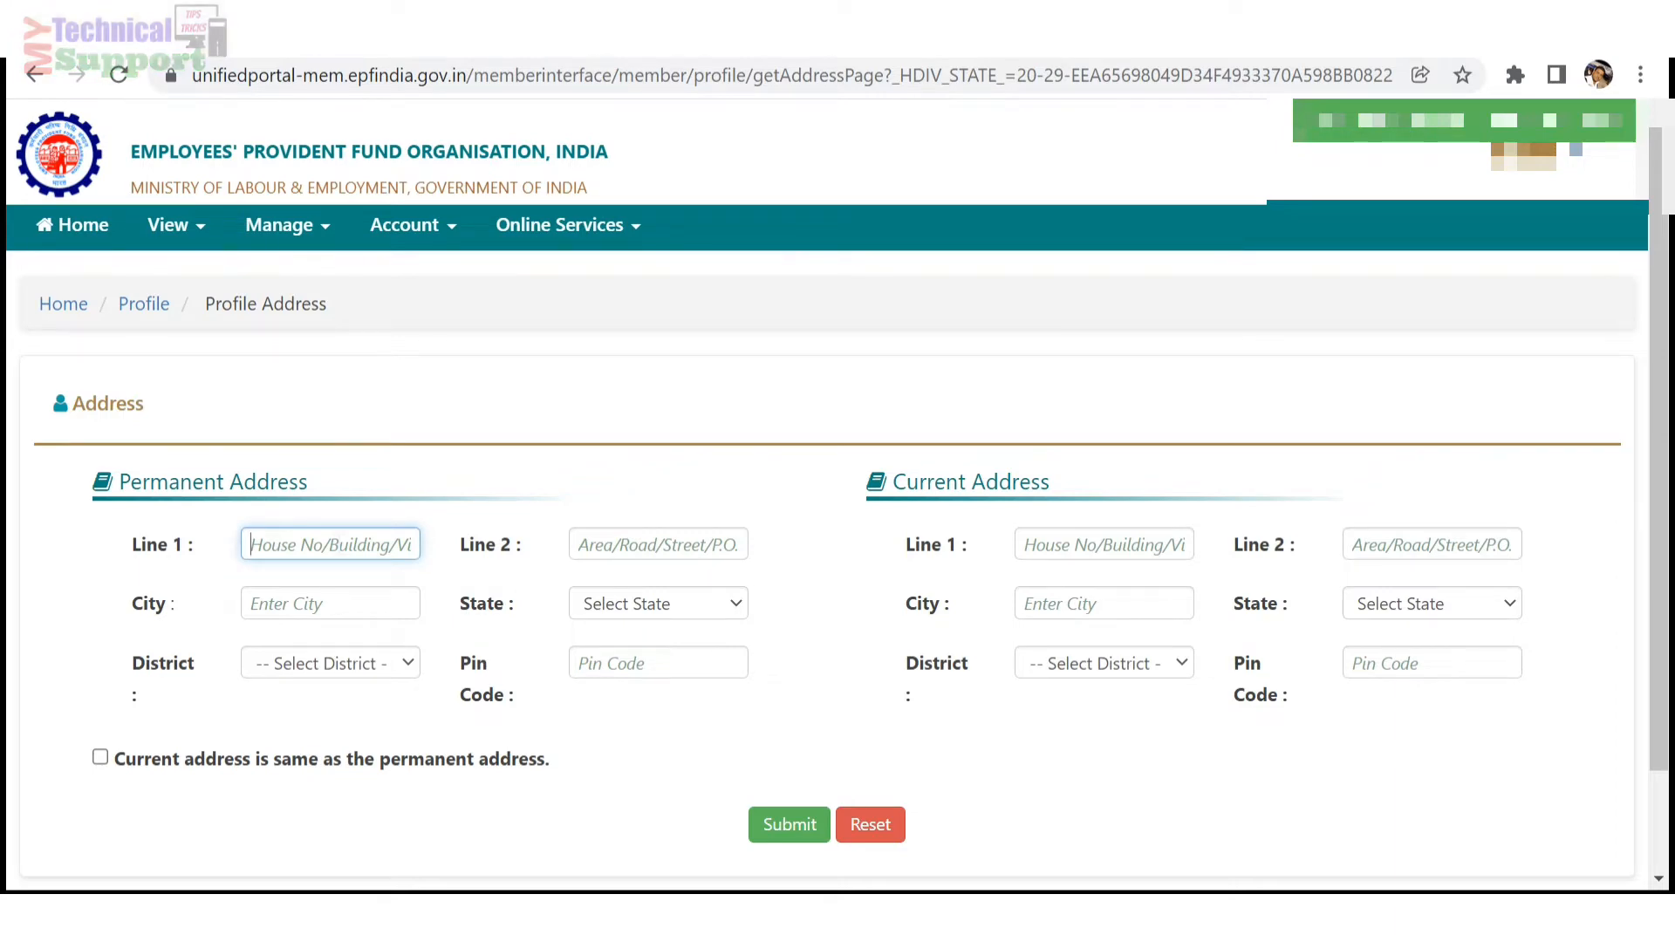
type("ra")
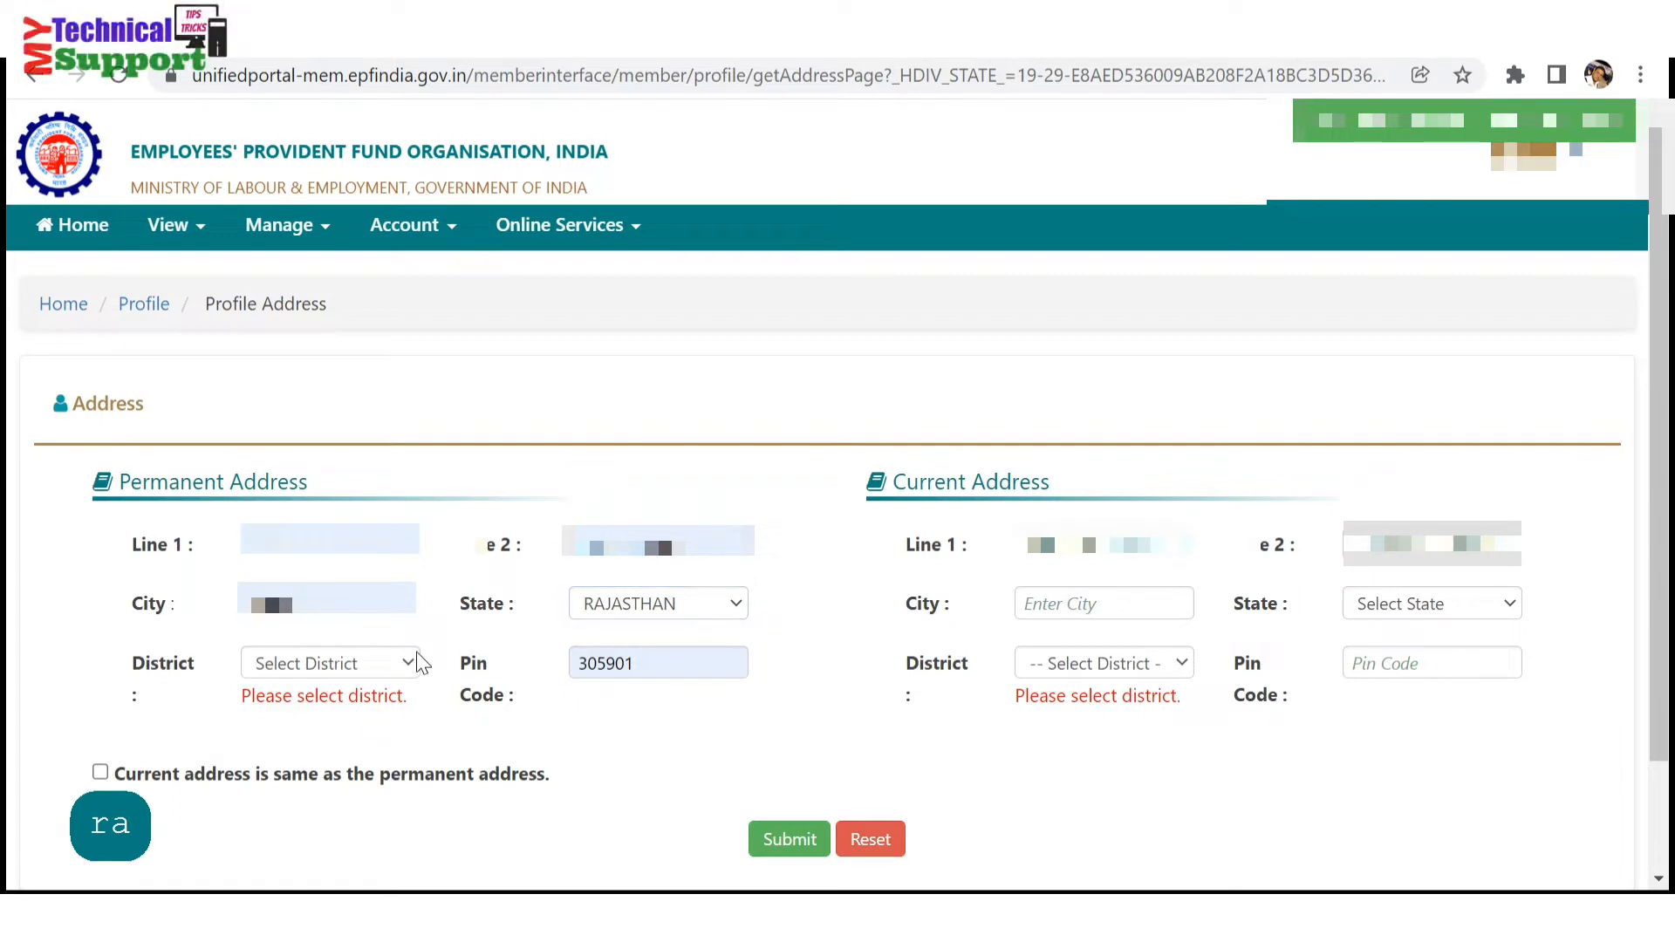
left_click(409, 662)
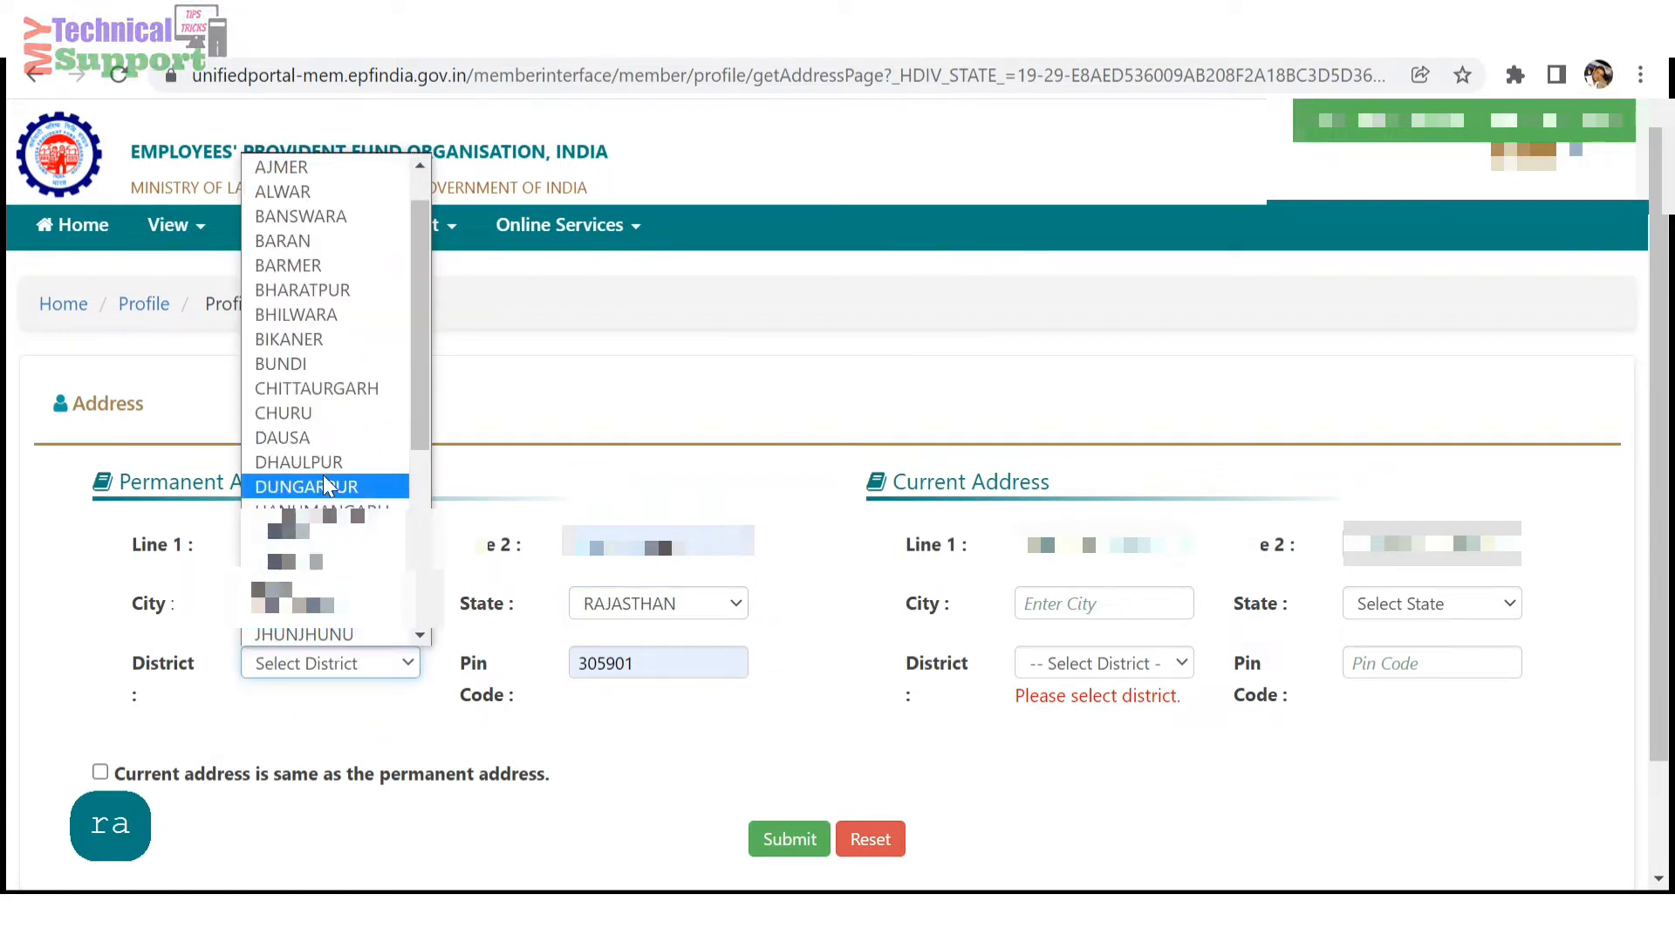
left_click(328, 166)
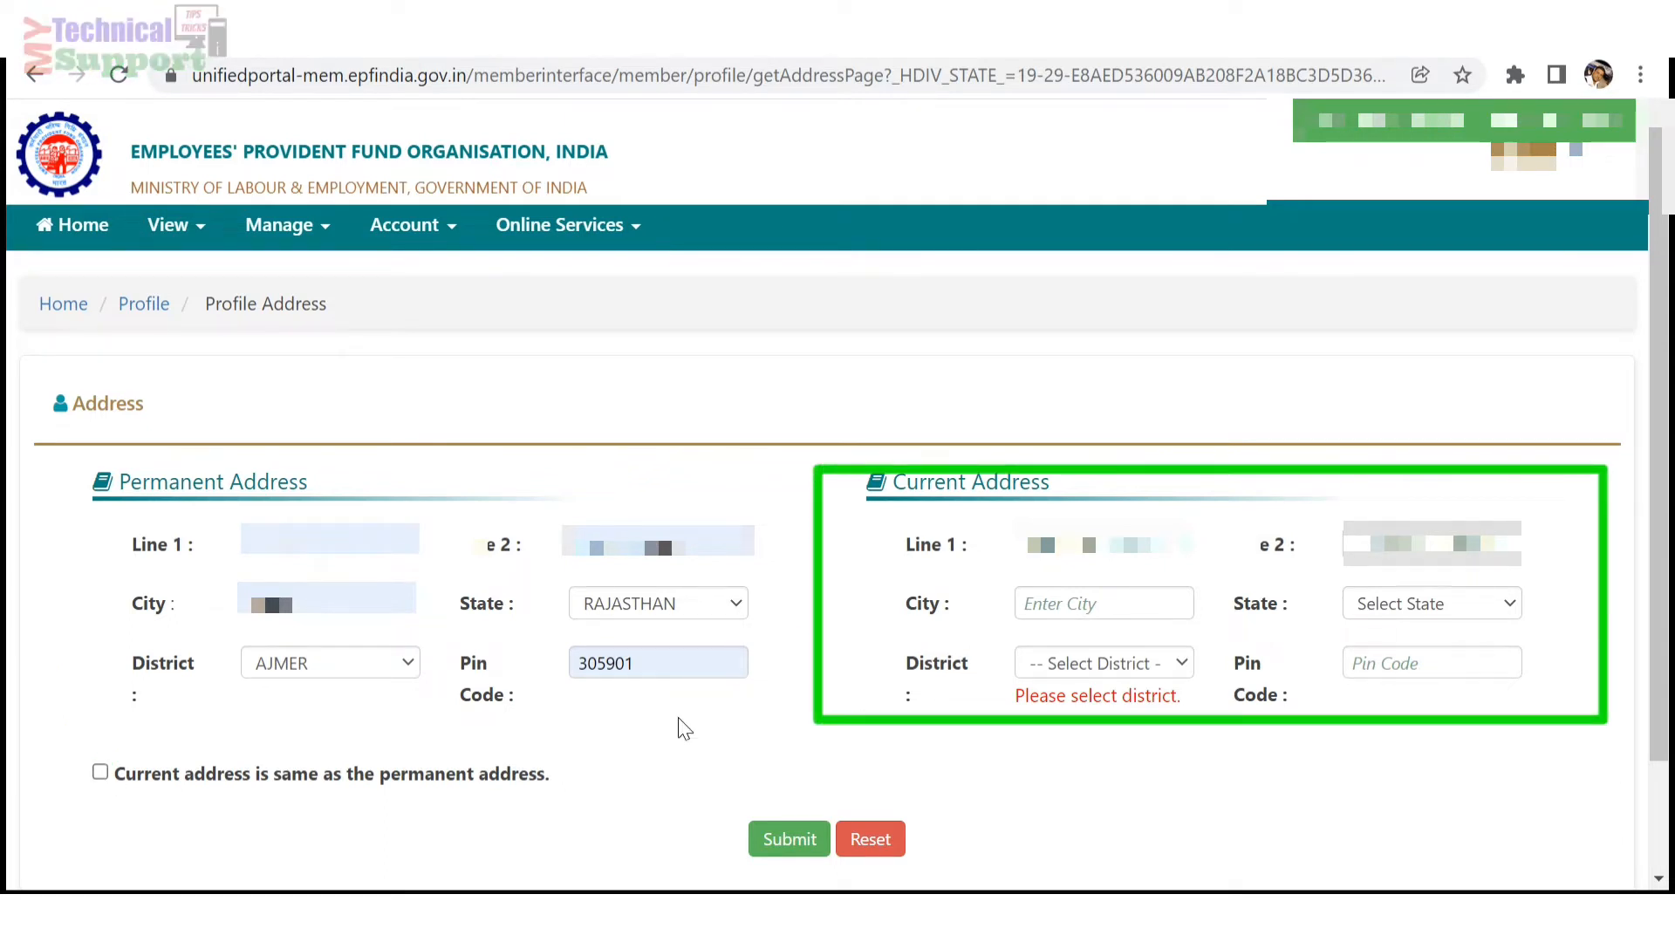
left_click(101, 774)
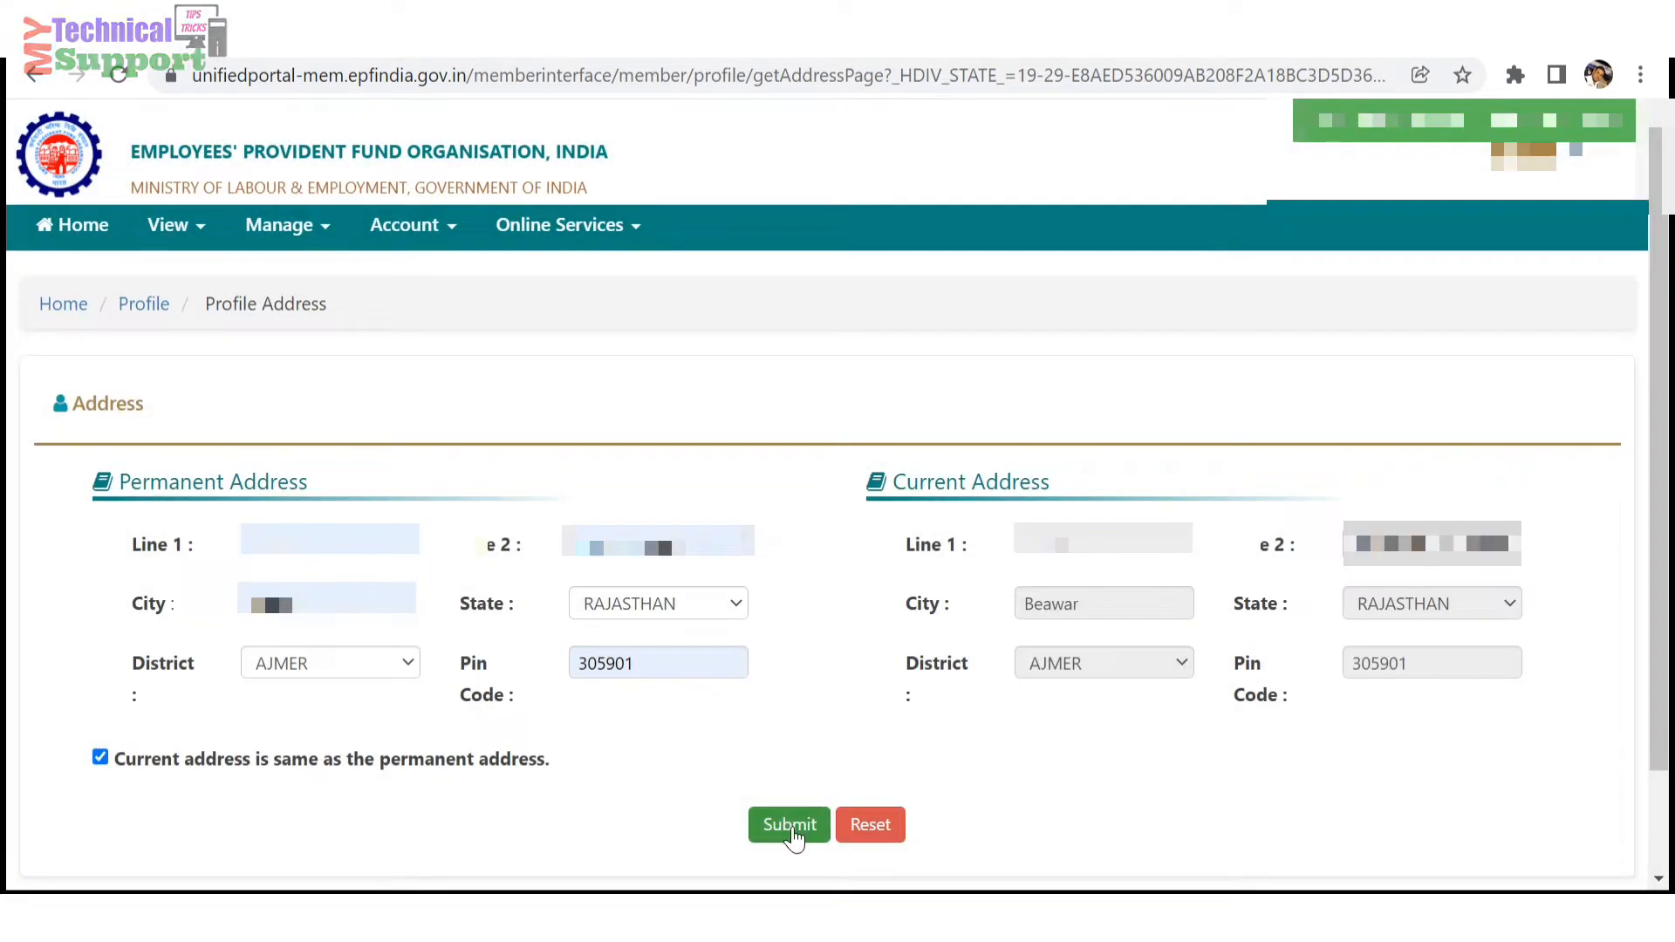
left_click(789, 825)
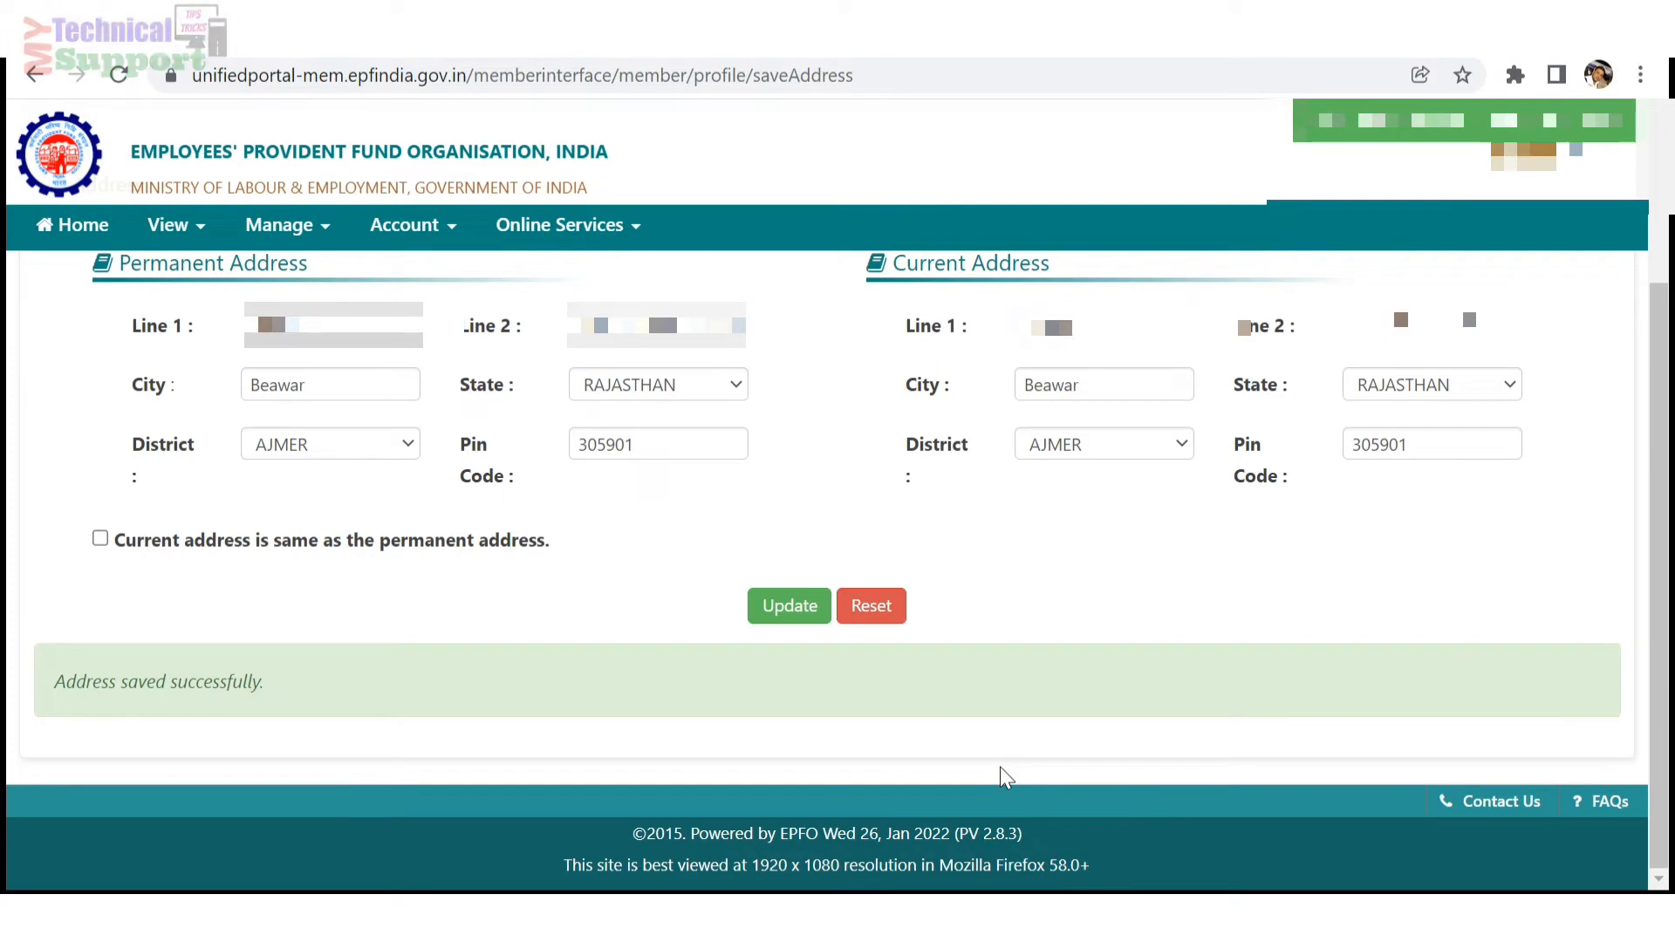
- Return to View > Profile, scroll down, and open the Marital Status edit form
left_click(177, 227)
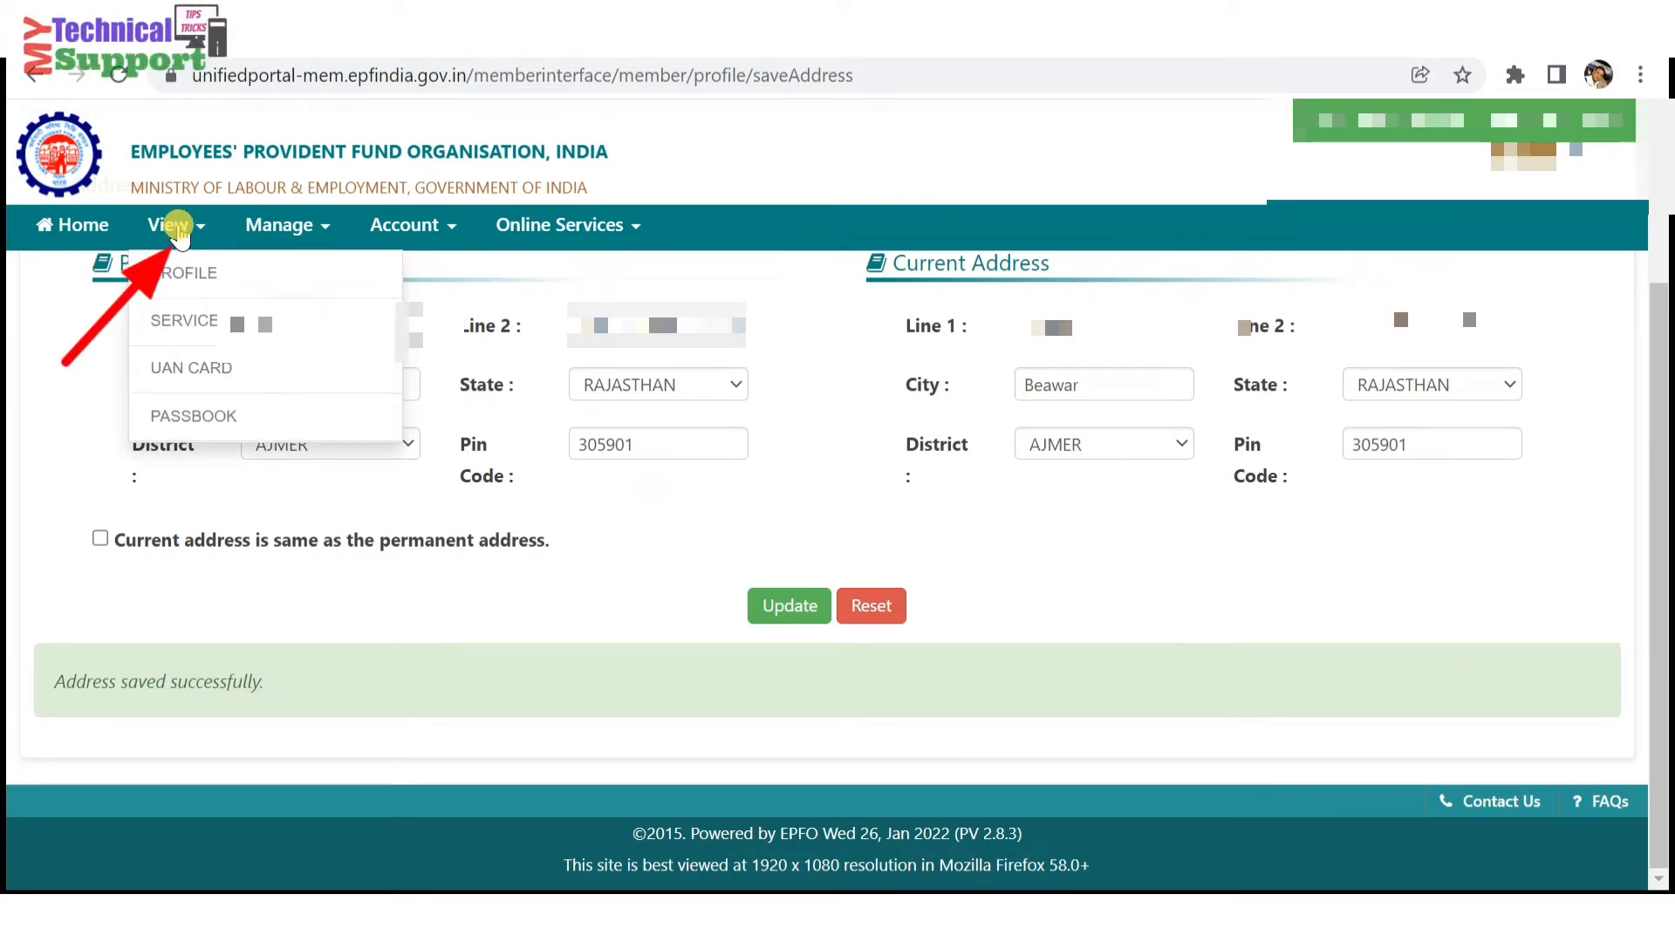
left_click(187, 277)
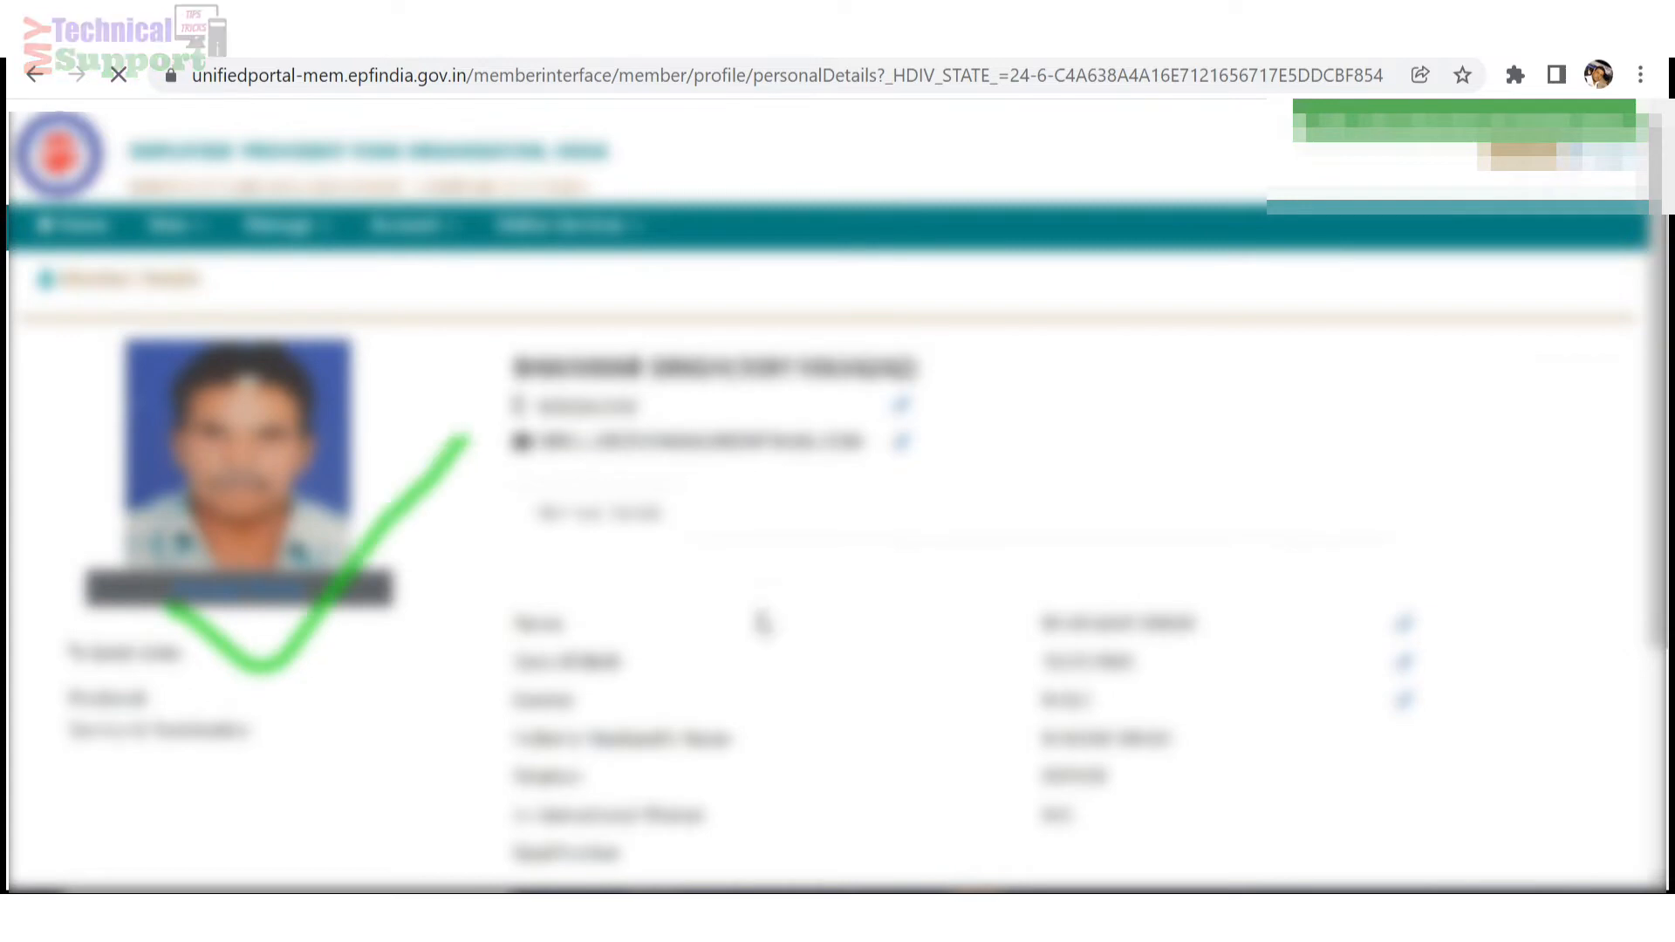
scroll(392, 637, "down", 1)
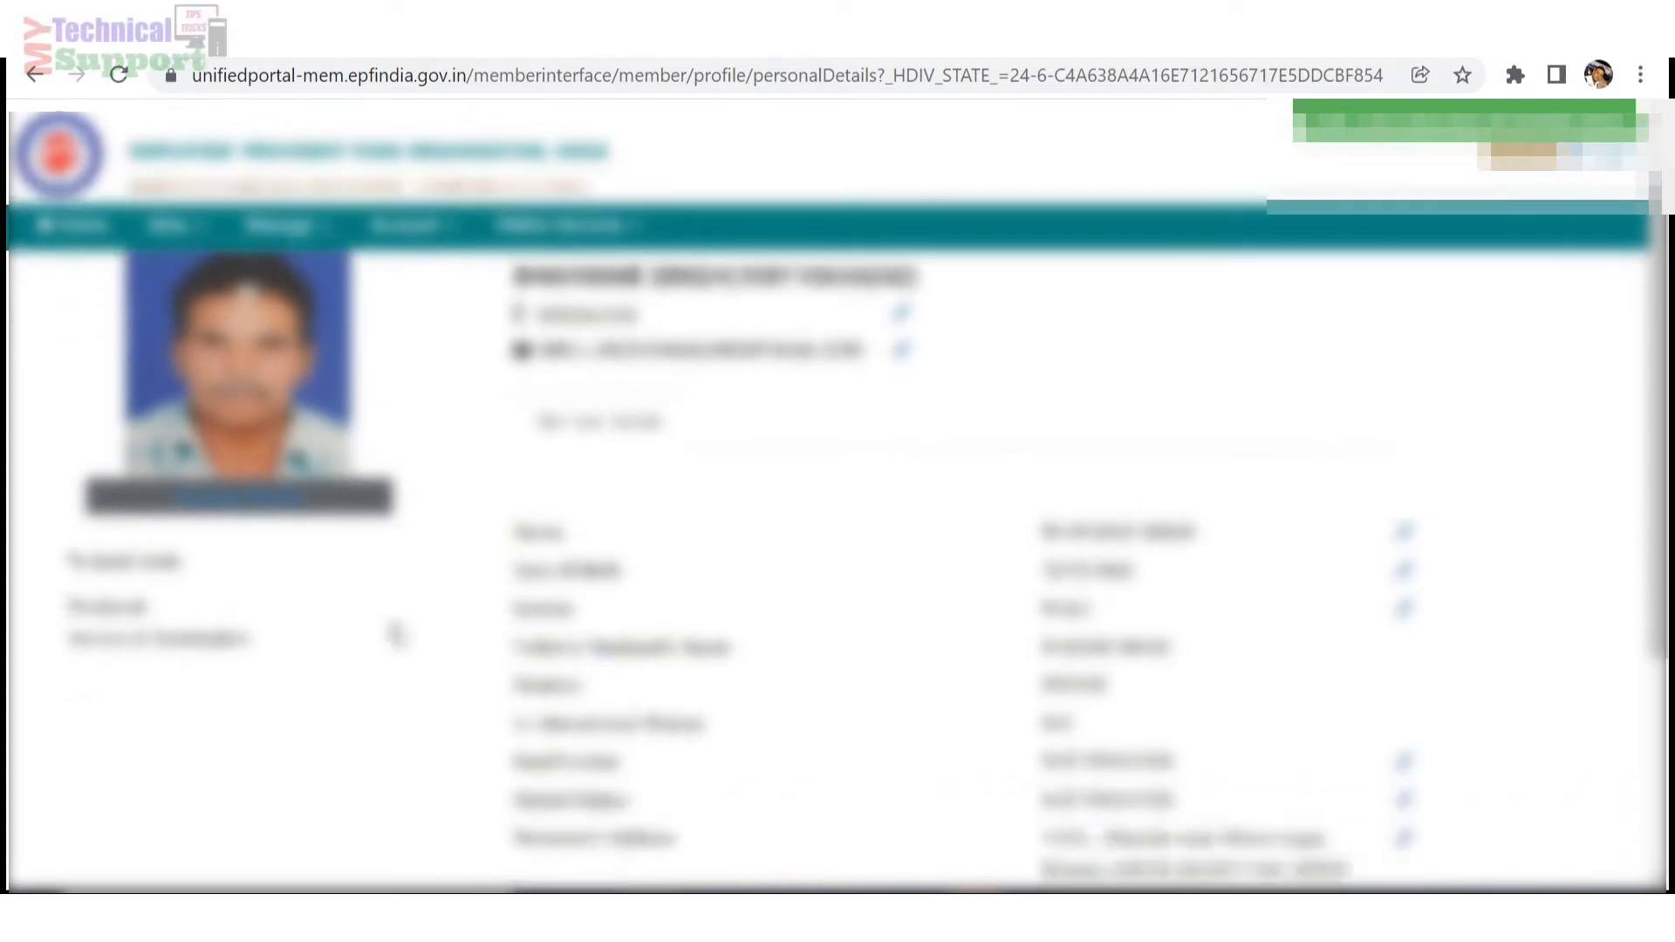
scroll(397, 634, "down", 2)
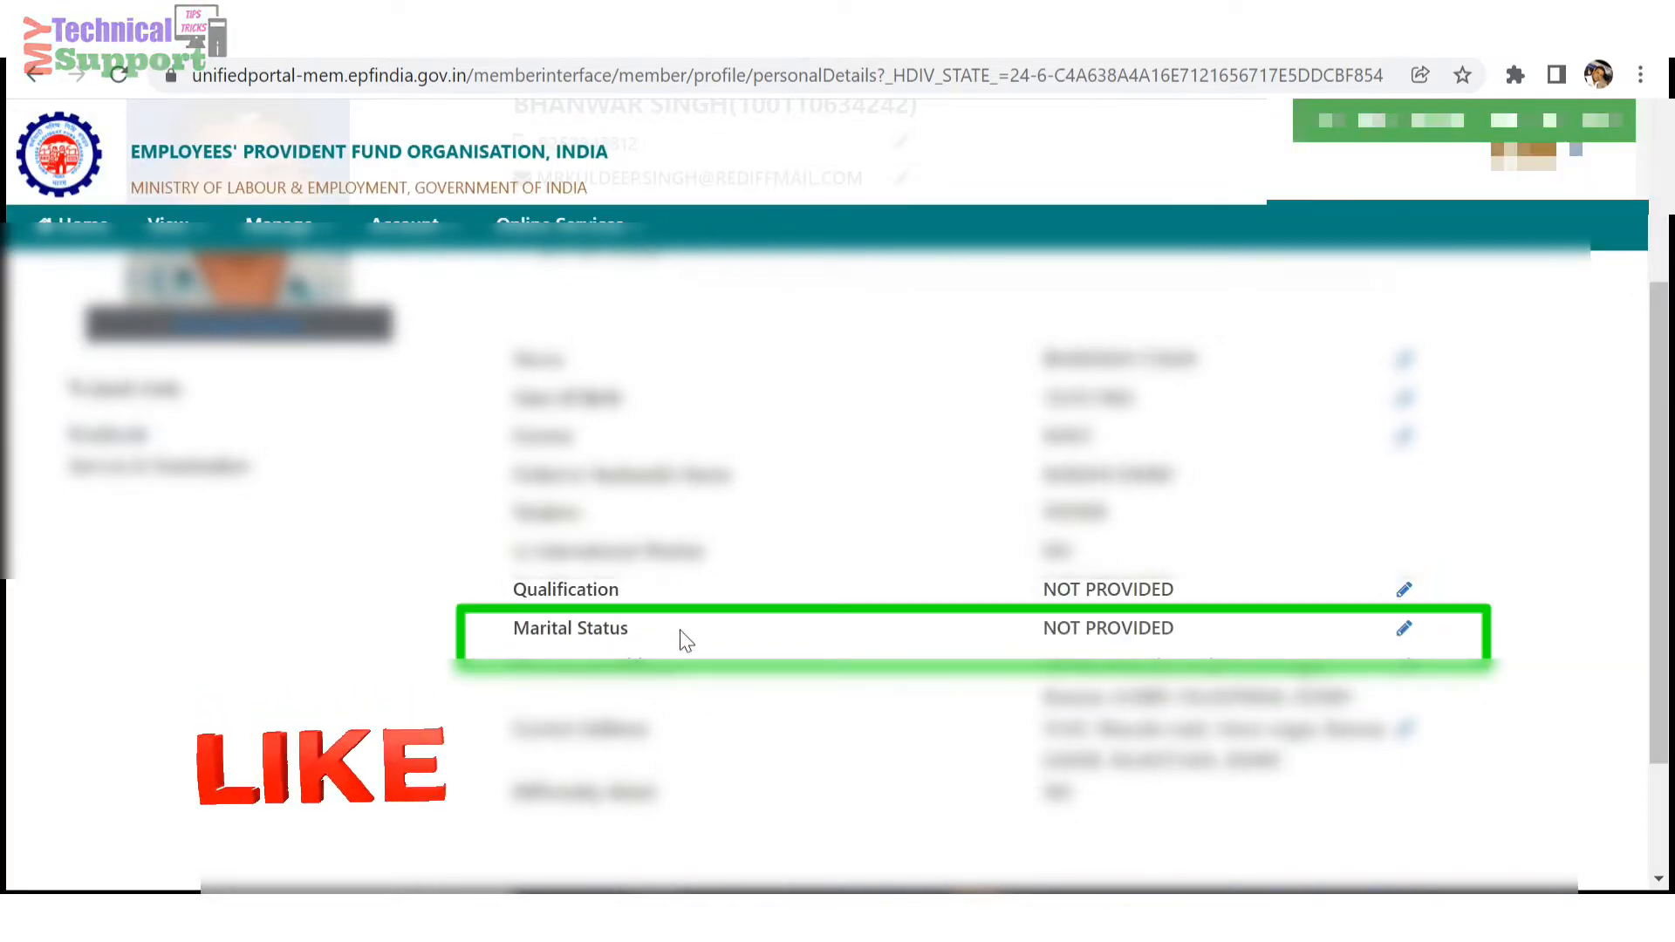
left_click(1405, 637)
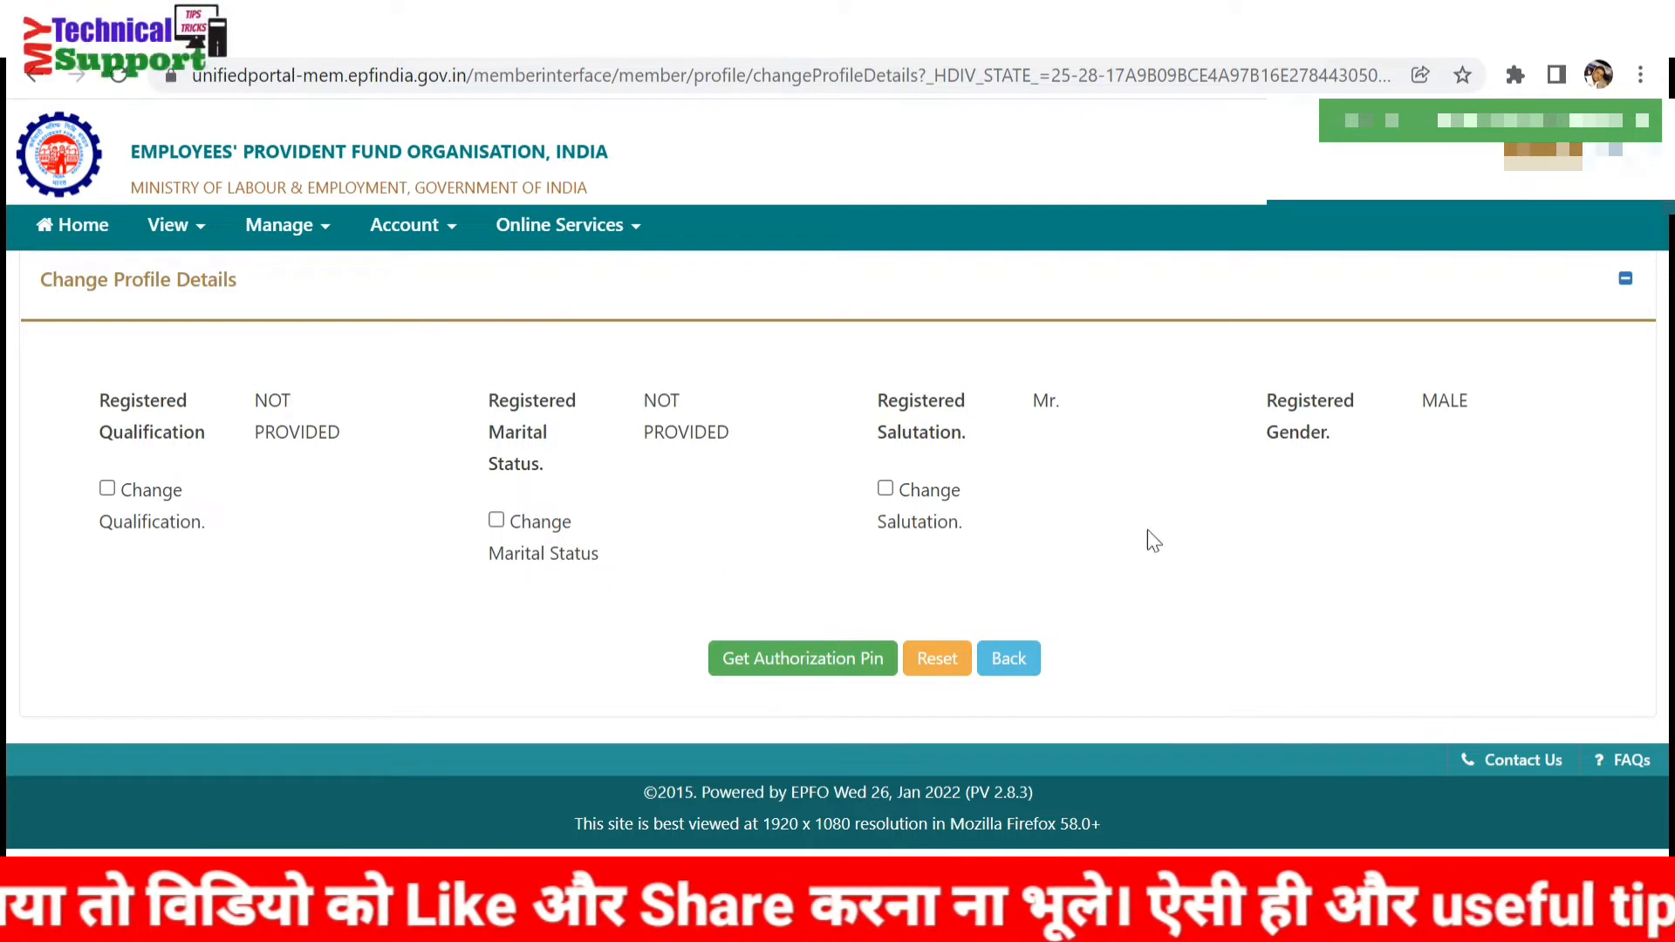
- Set marital status to MARRIED and qualification to NON-MATRIC, then request an authorization PIN
left_click(495, 521)
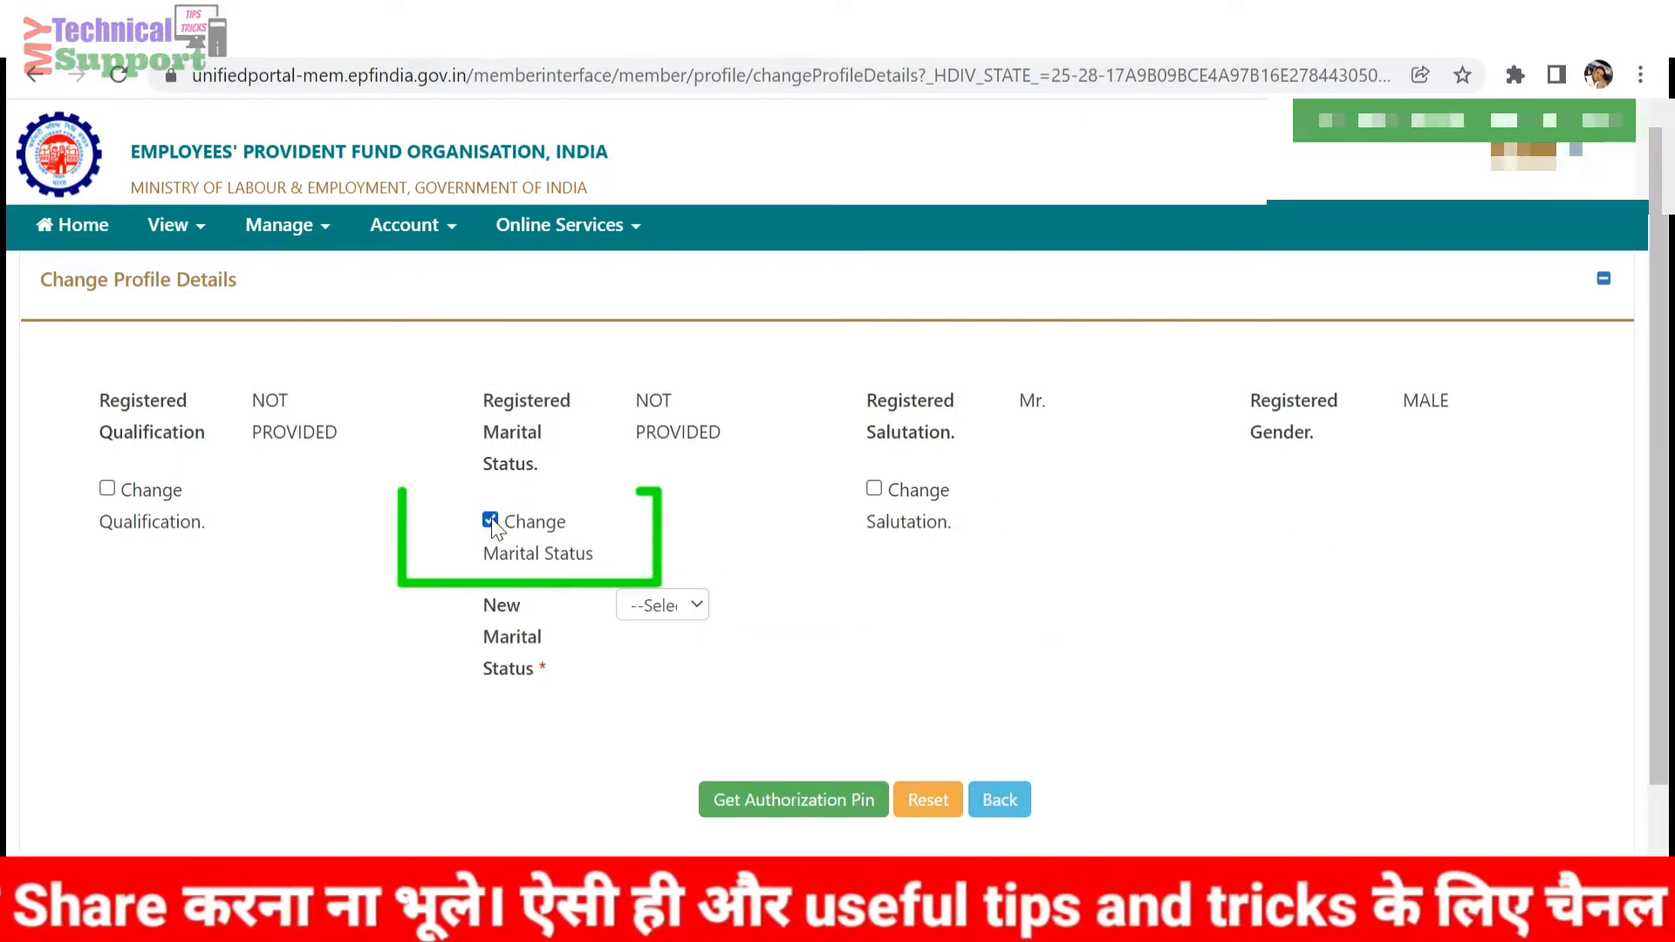
left_click(665, 615)
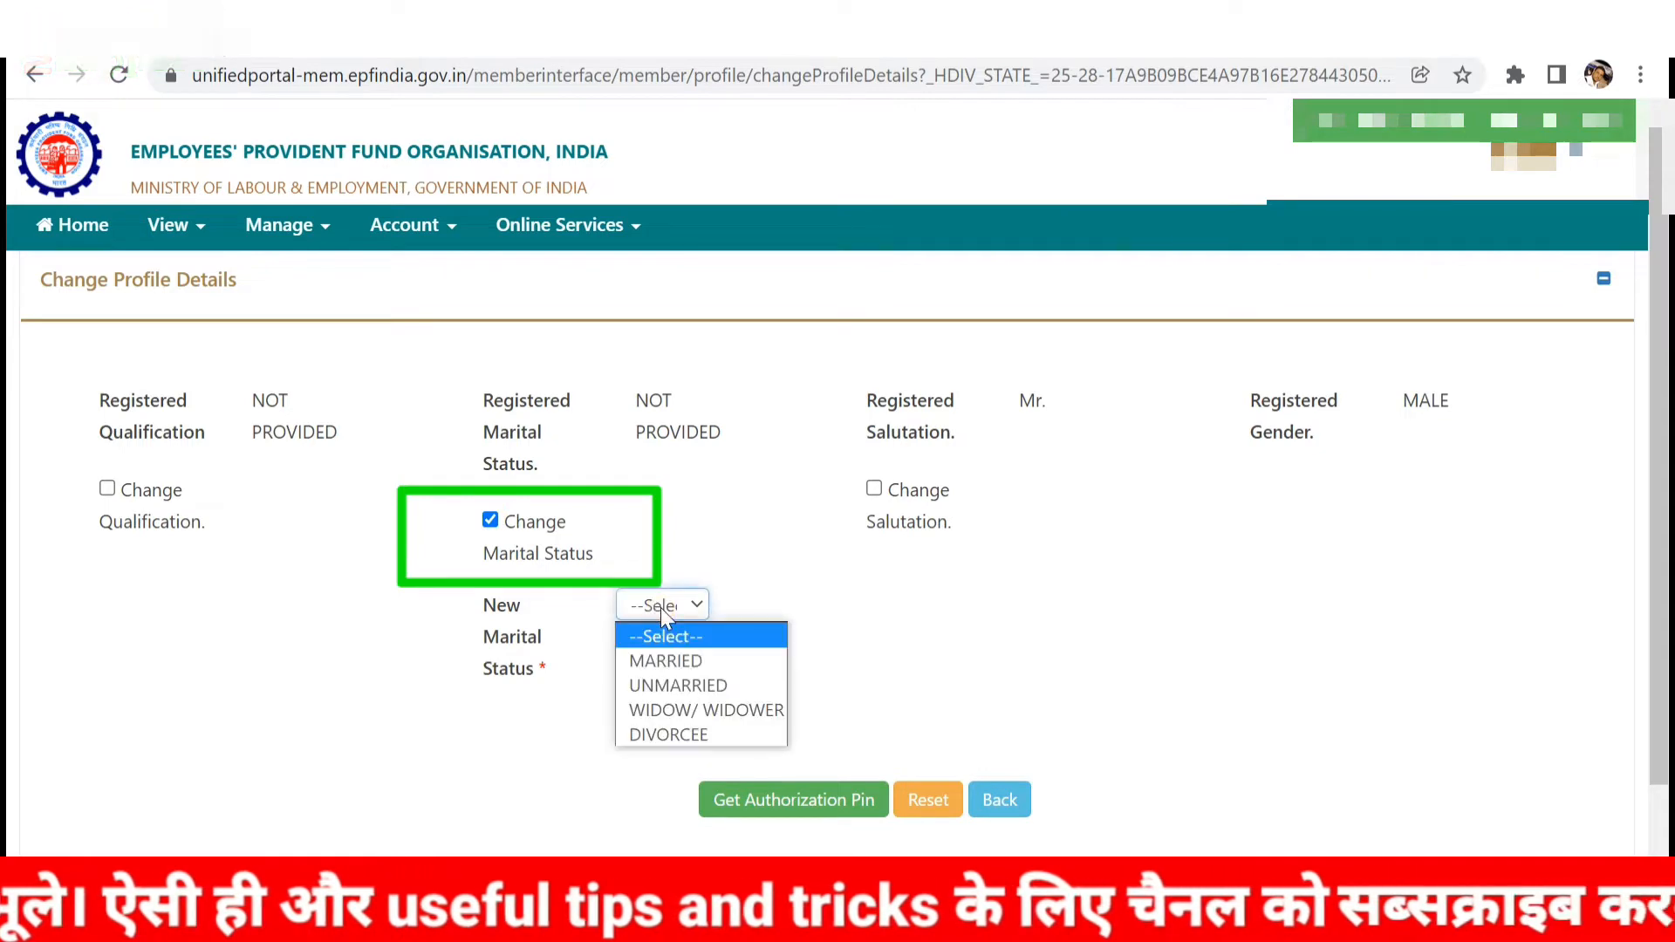
left_click(690, 668)
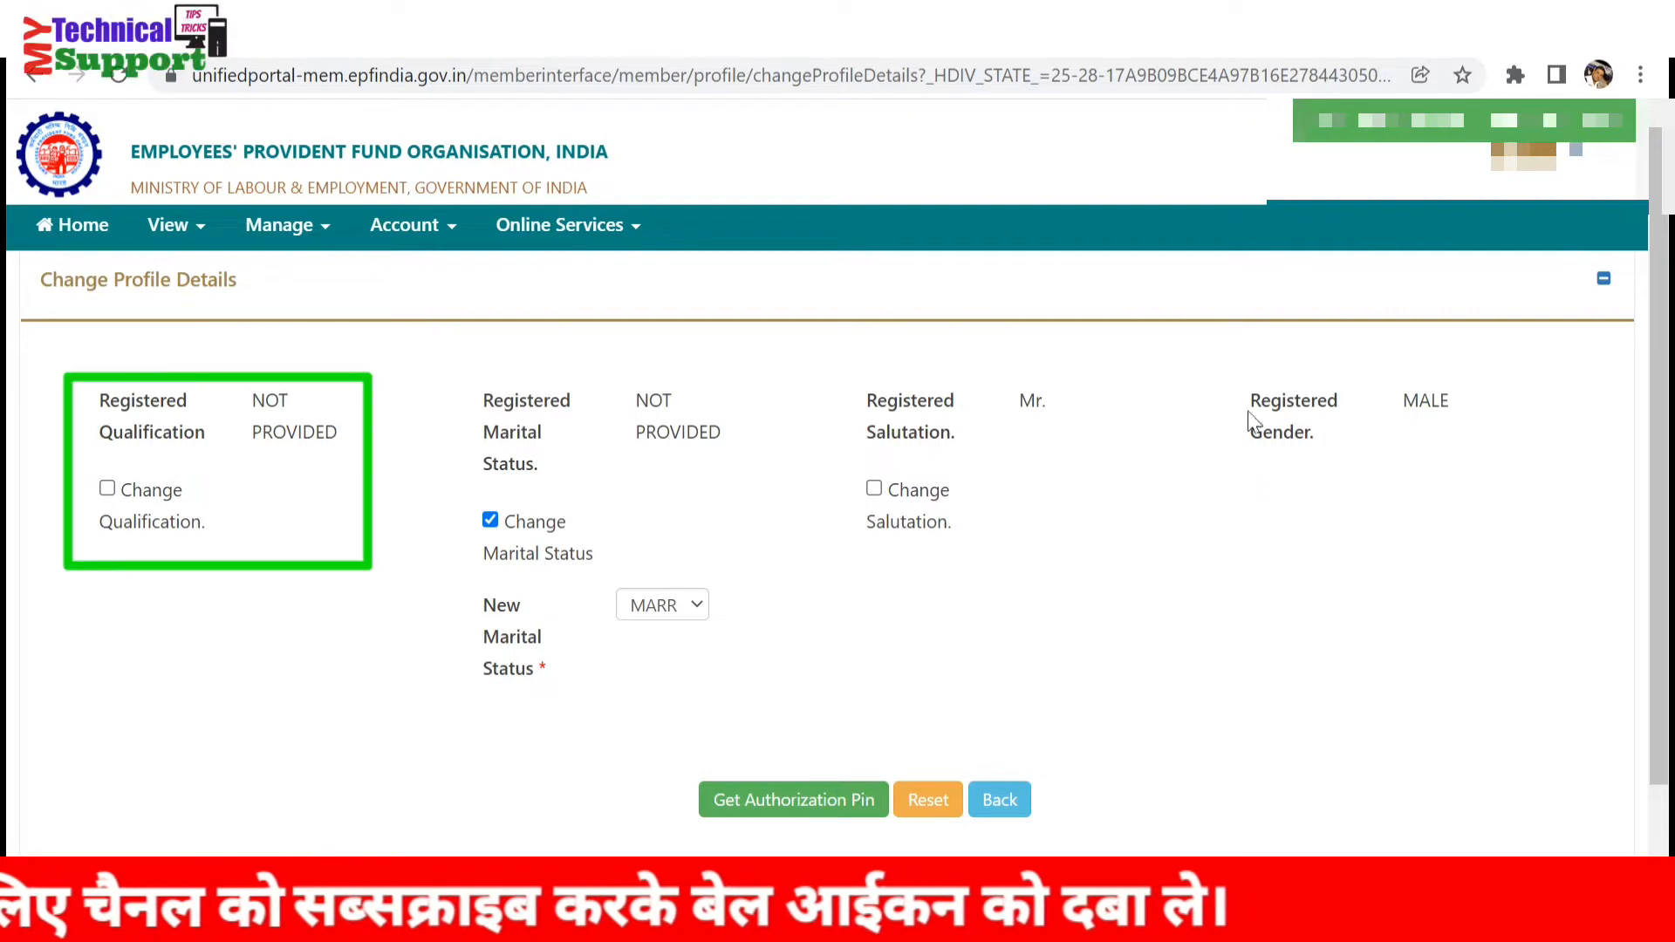
left_click(106, 490)
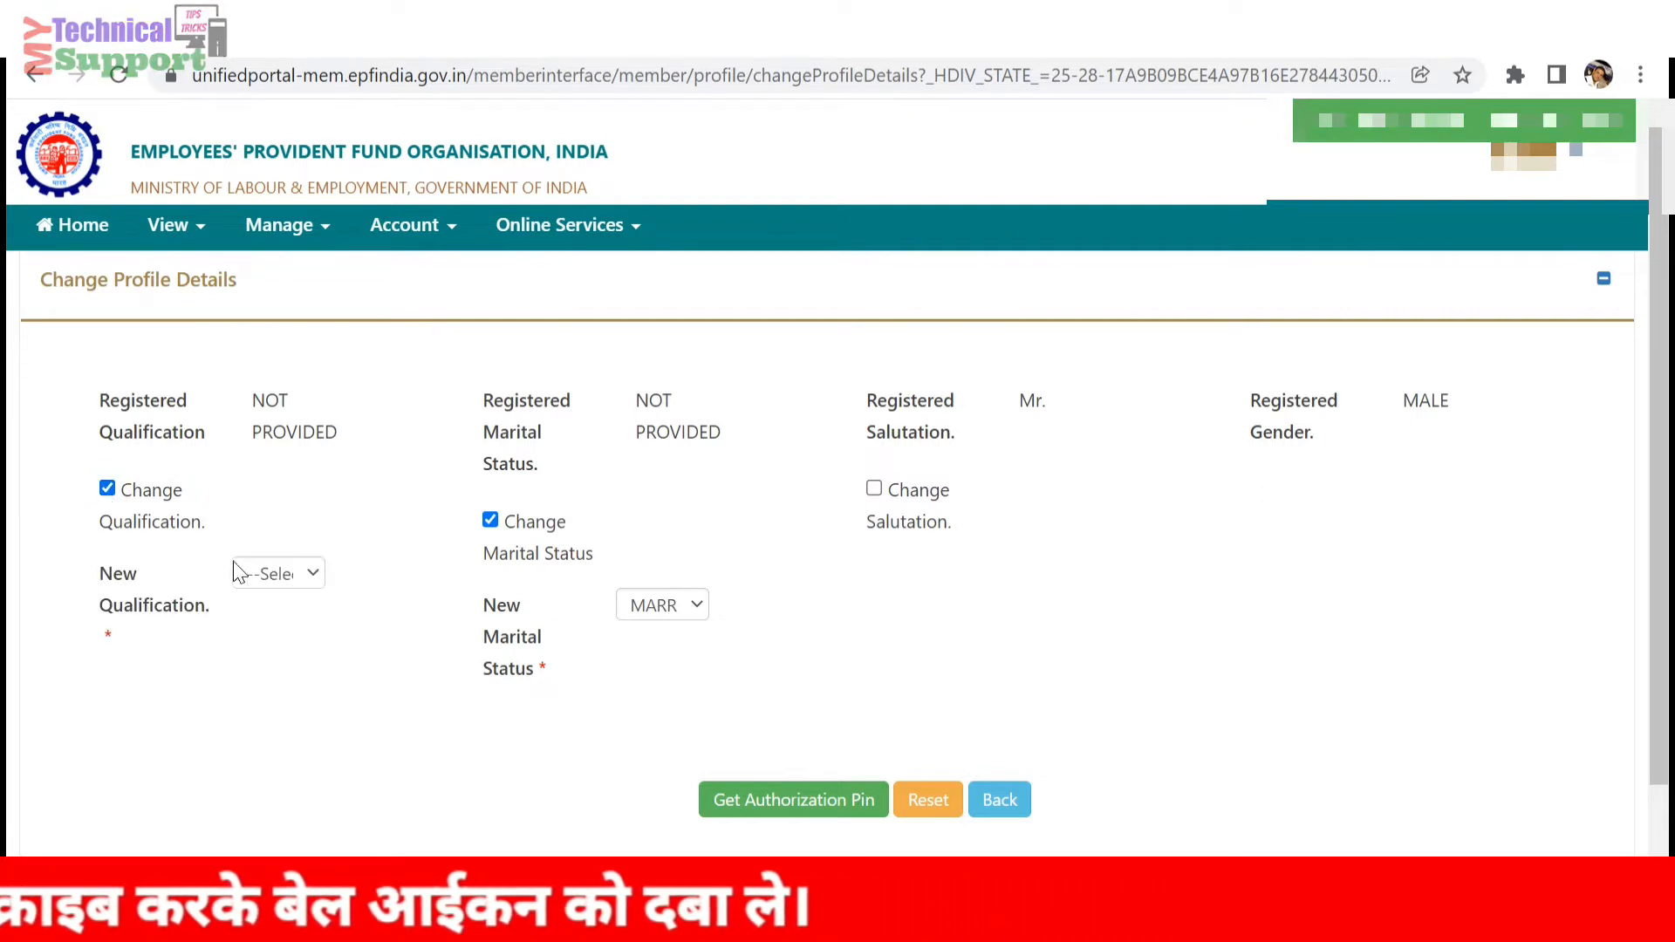
left_click(280, 574)
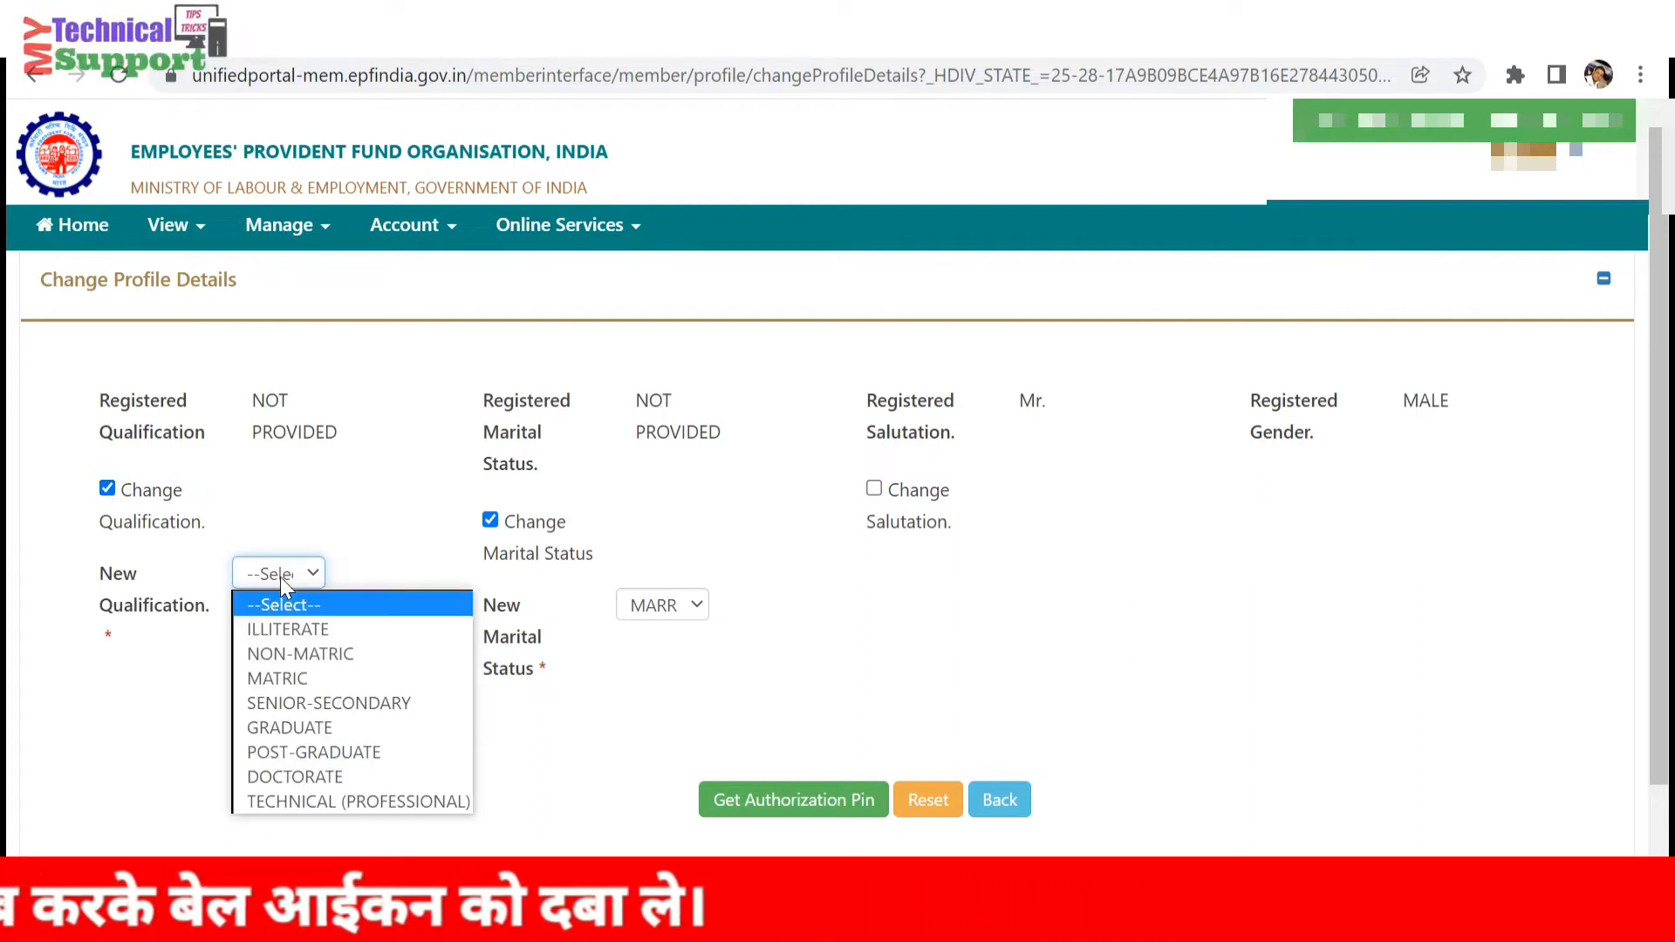
left_click(332, 659)
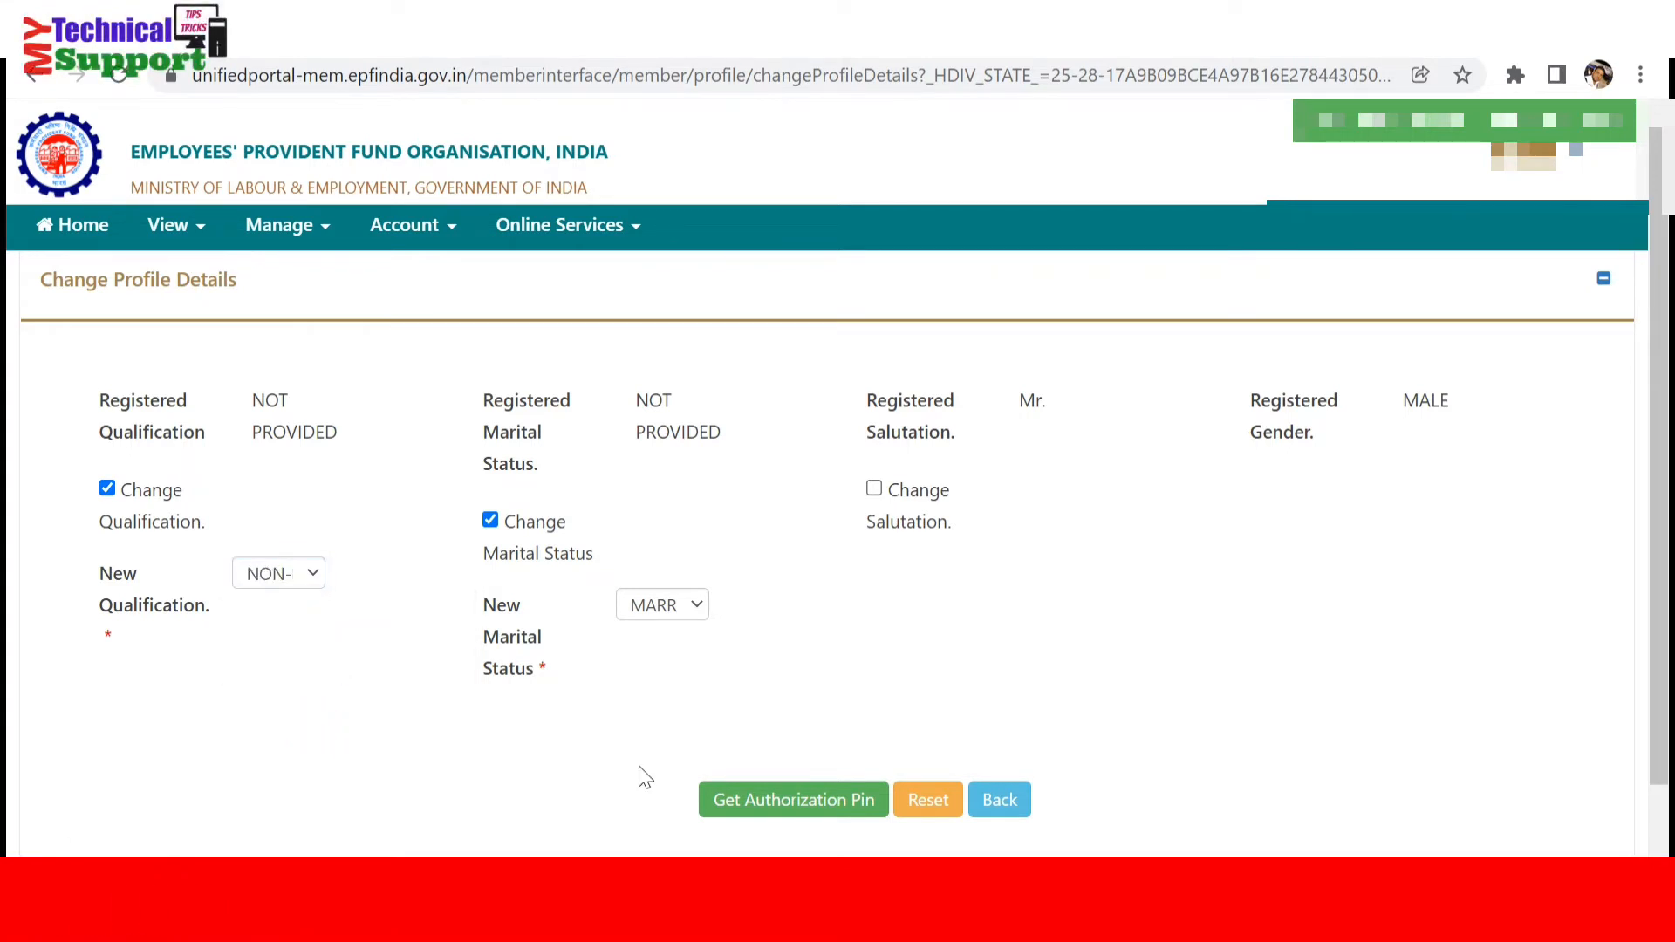
left_click(826, 810)
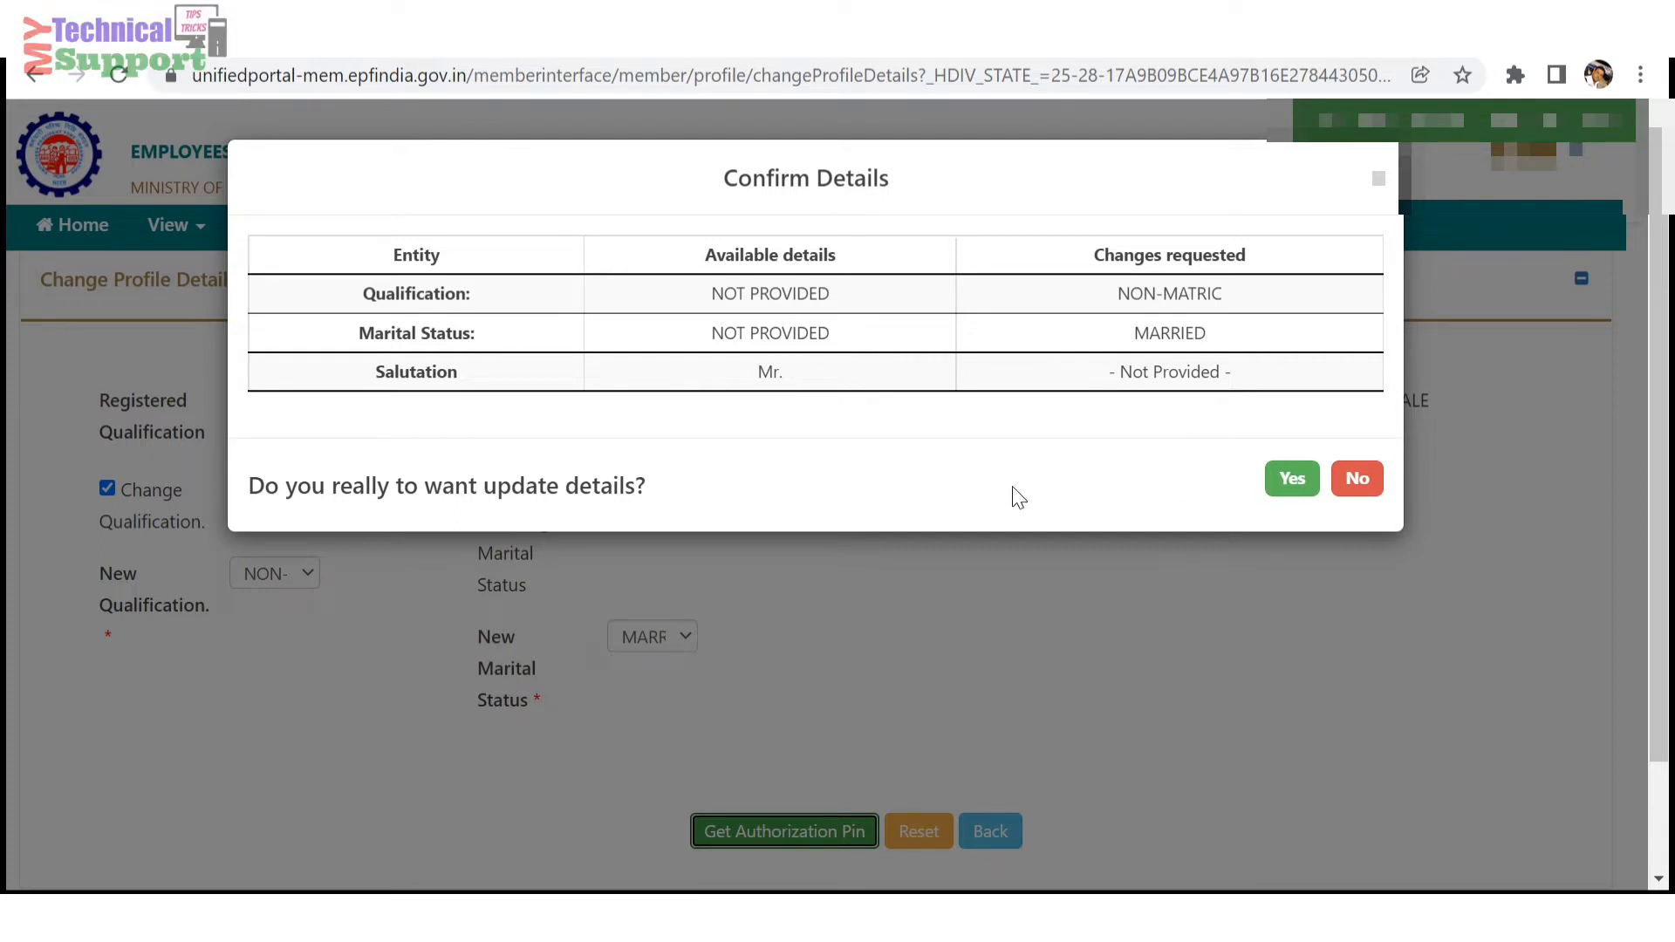
- Also mark salutation as Mr., request the authorization PIN again, and confirm the changes
left_click(1358, 479)
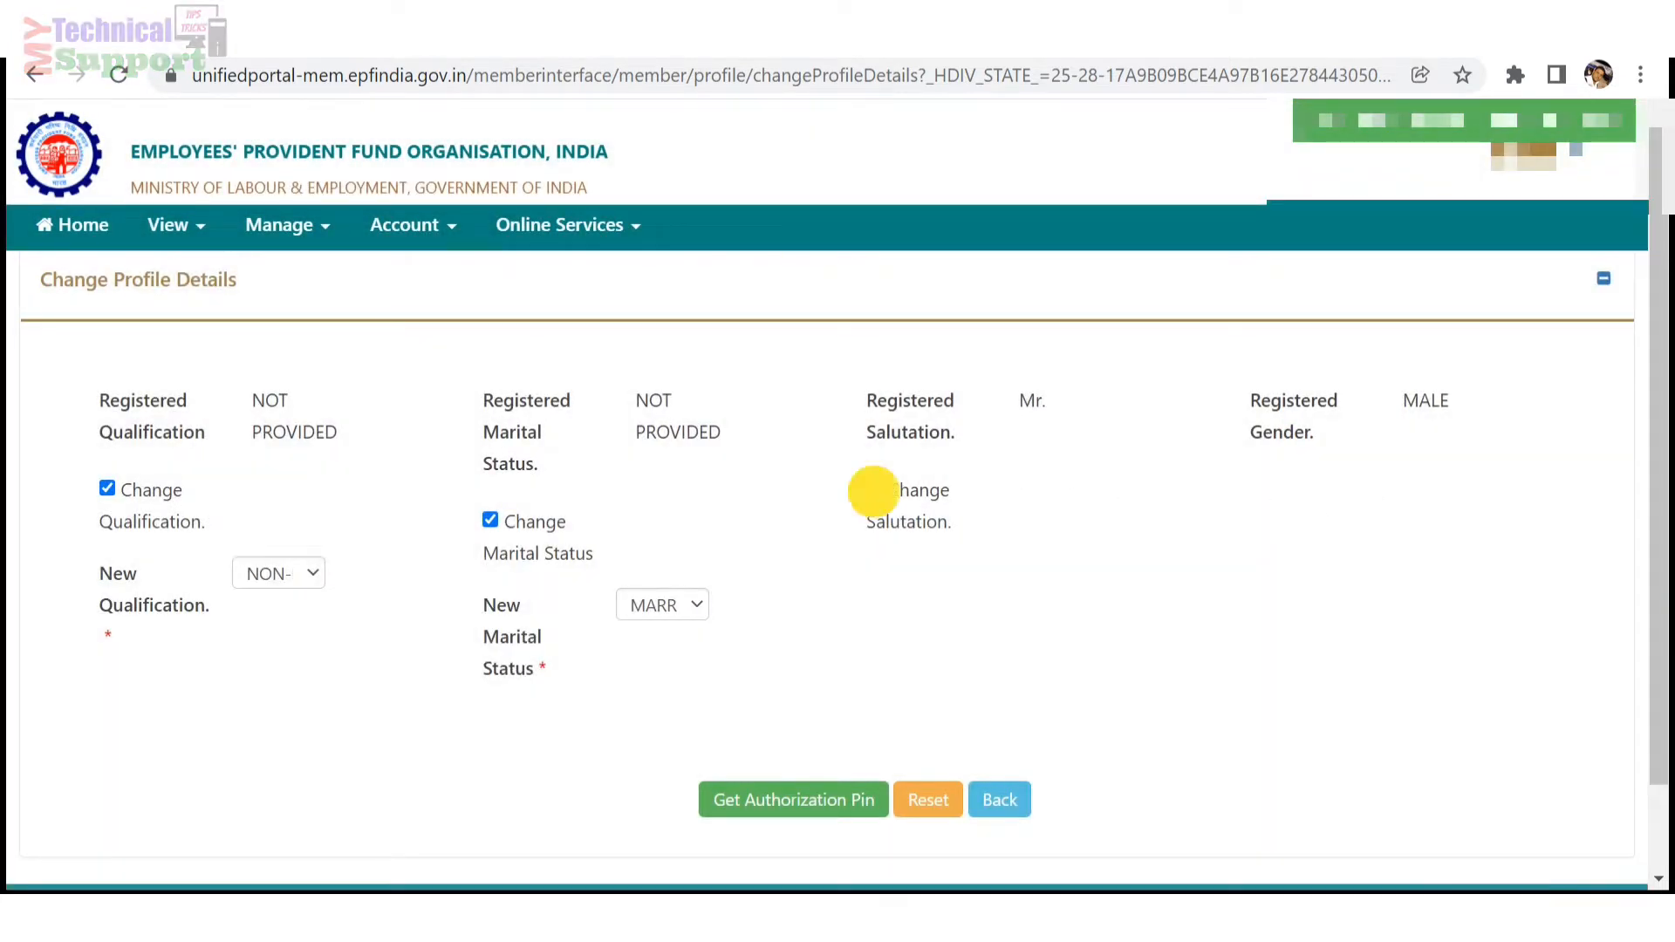
left_click(874, 489)
left_click(1050, 576)
left_click(1029, 629)
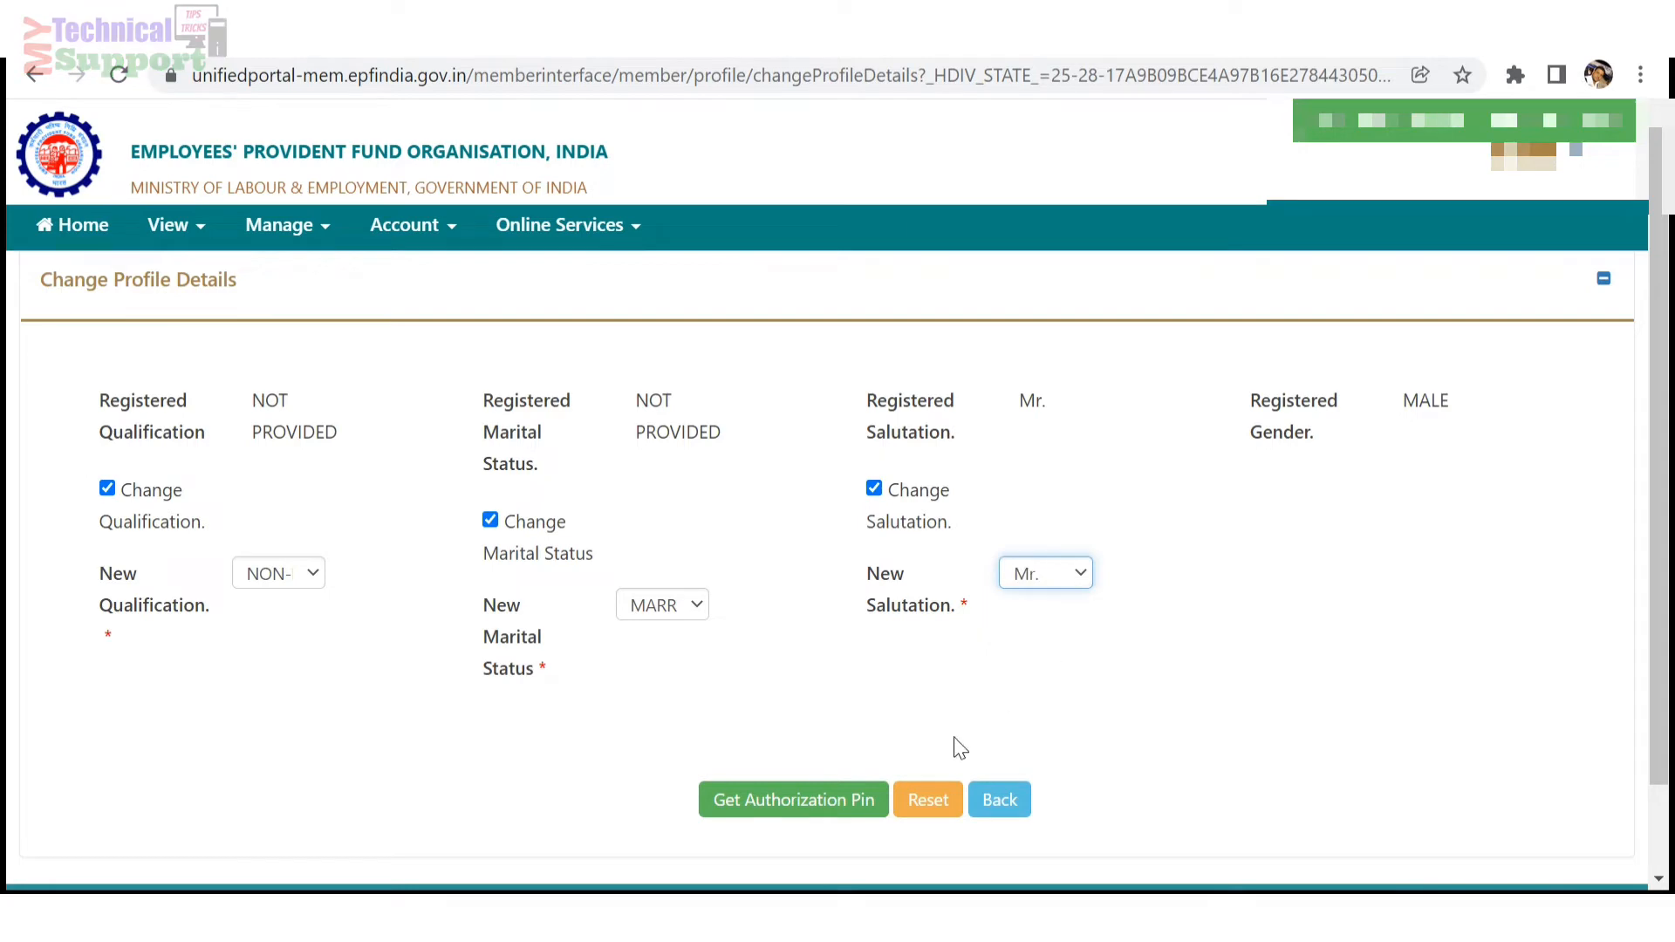
left_click(810, 797)
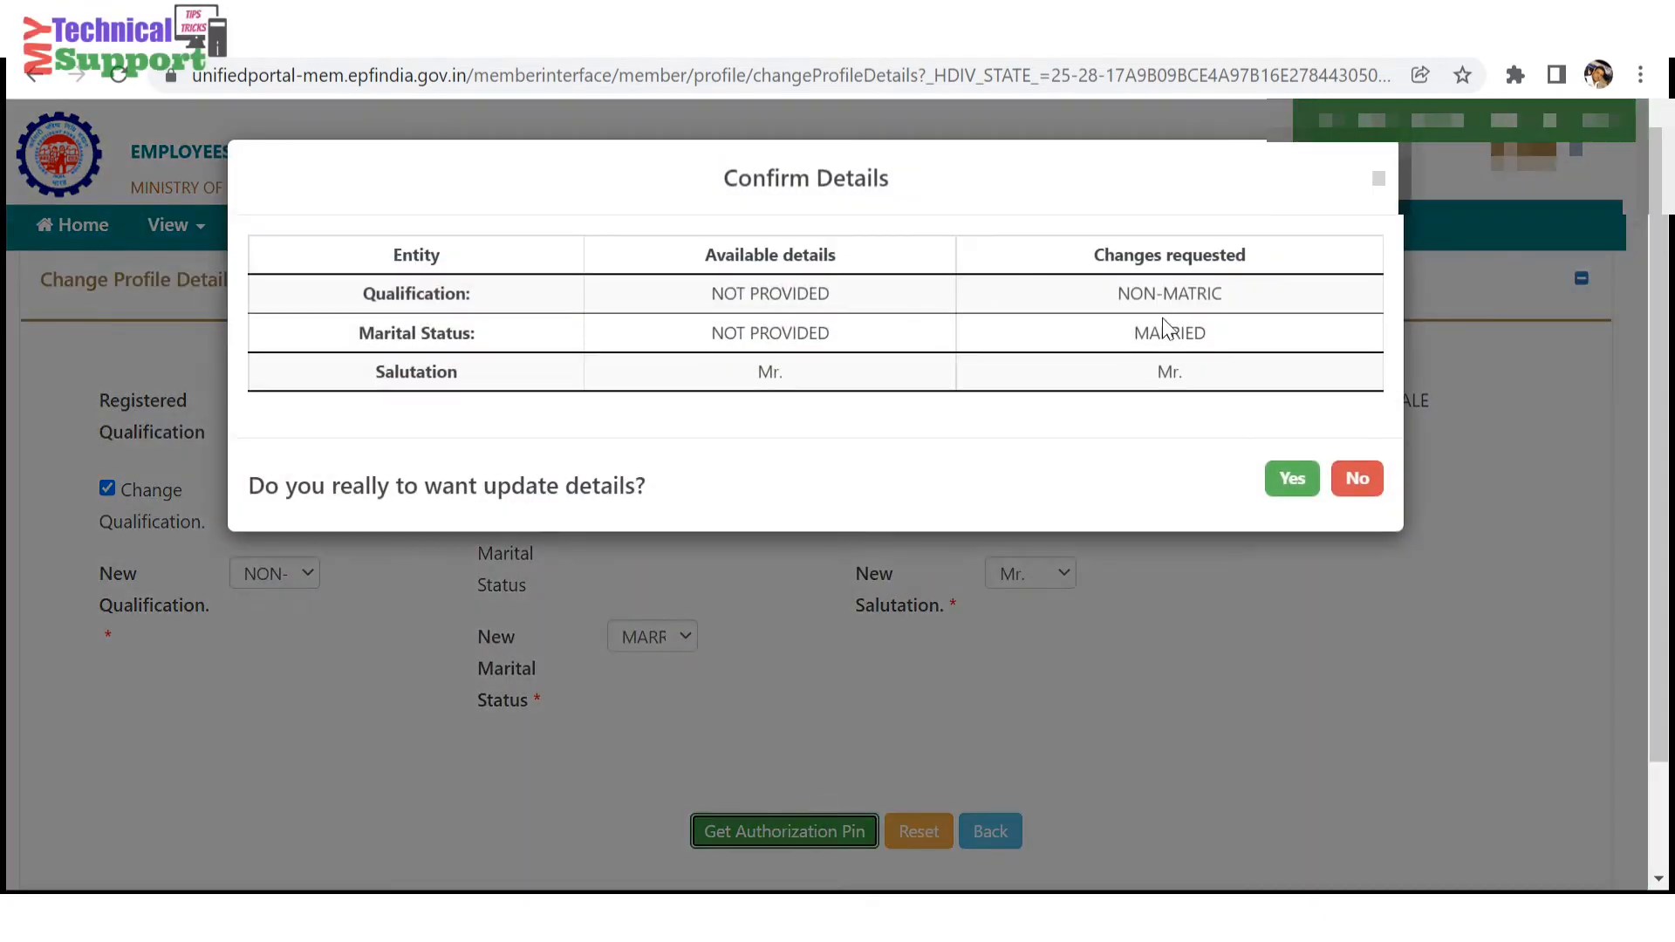
left_click(1288, 488)
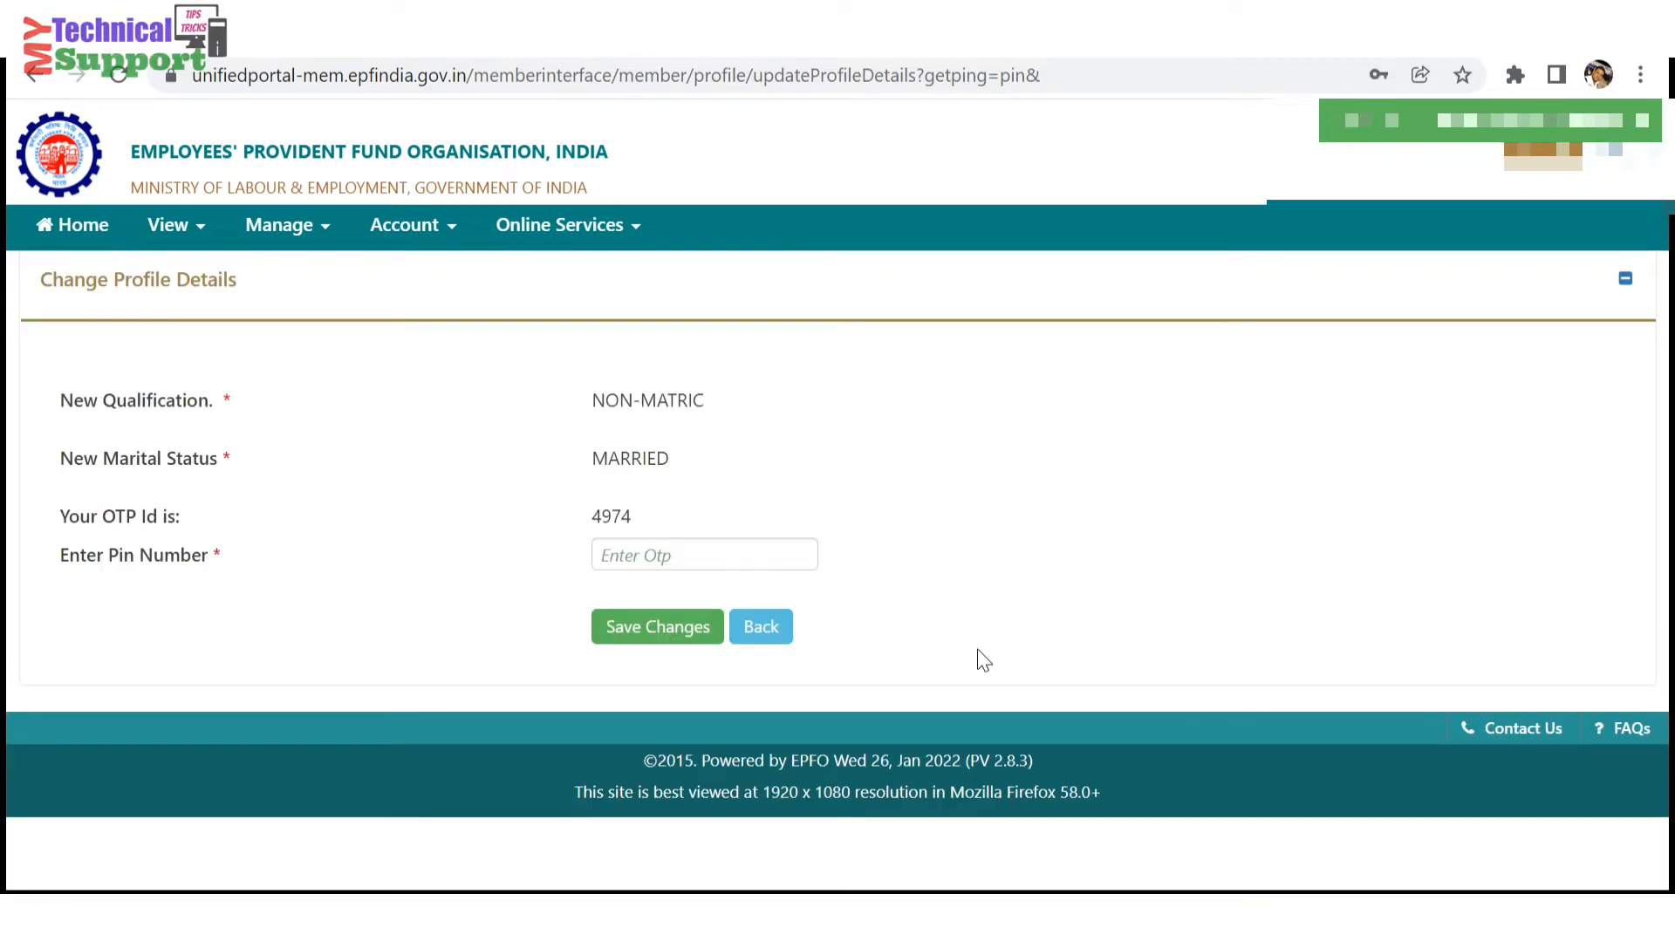
- Enter the received authorization PIN, save the profile changes, and decline Chrome's password saving
left_click(698, 555)
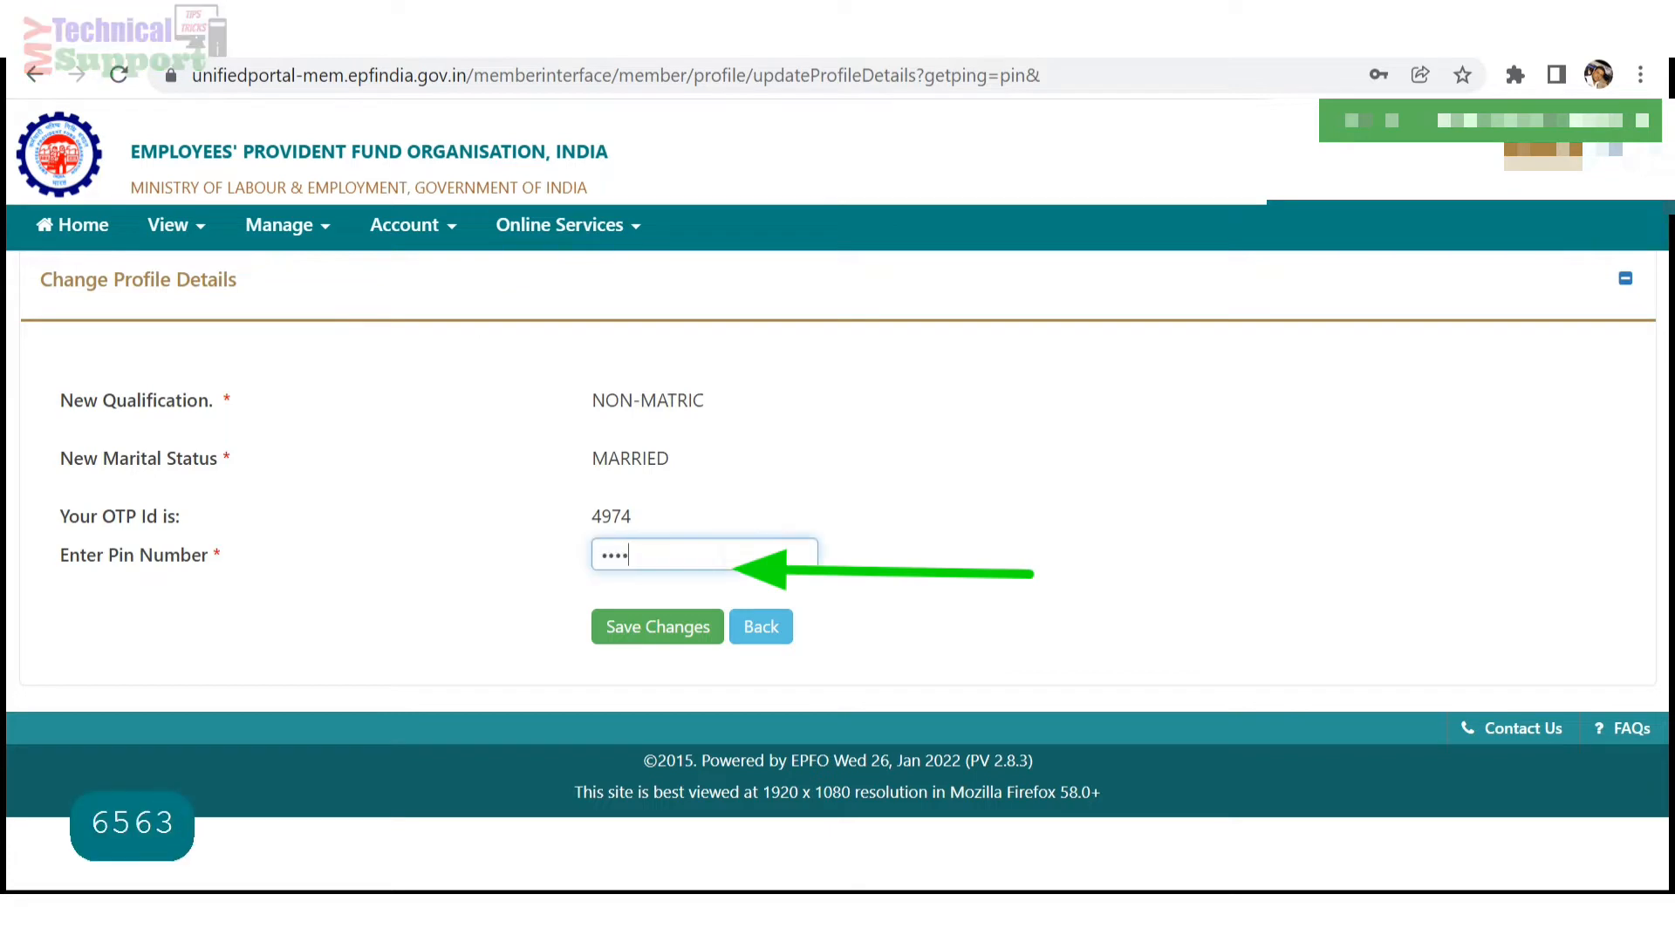
left_click(657, 633)
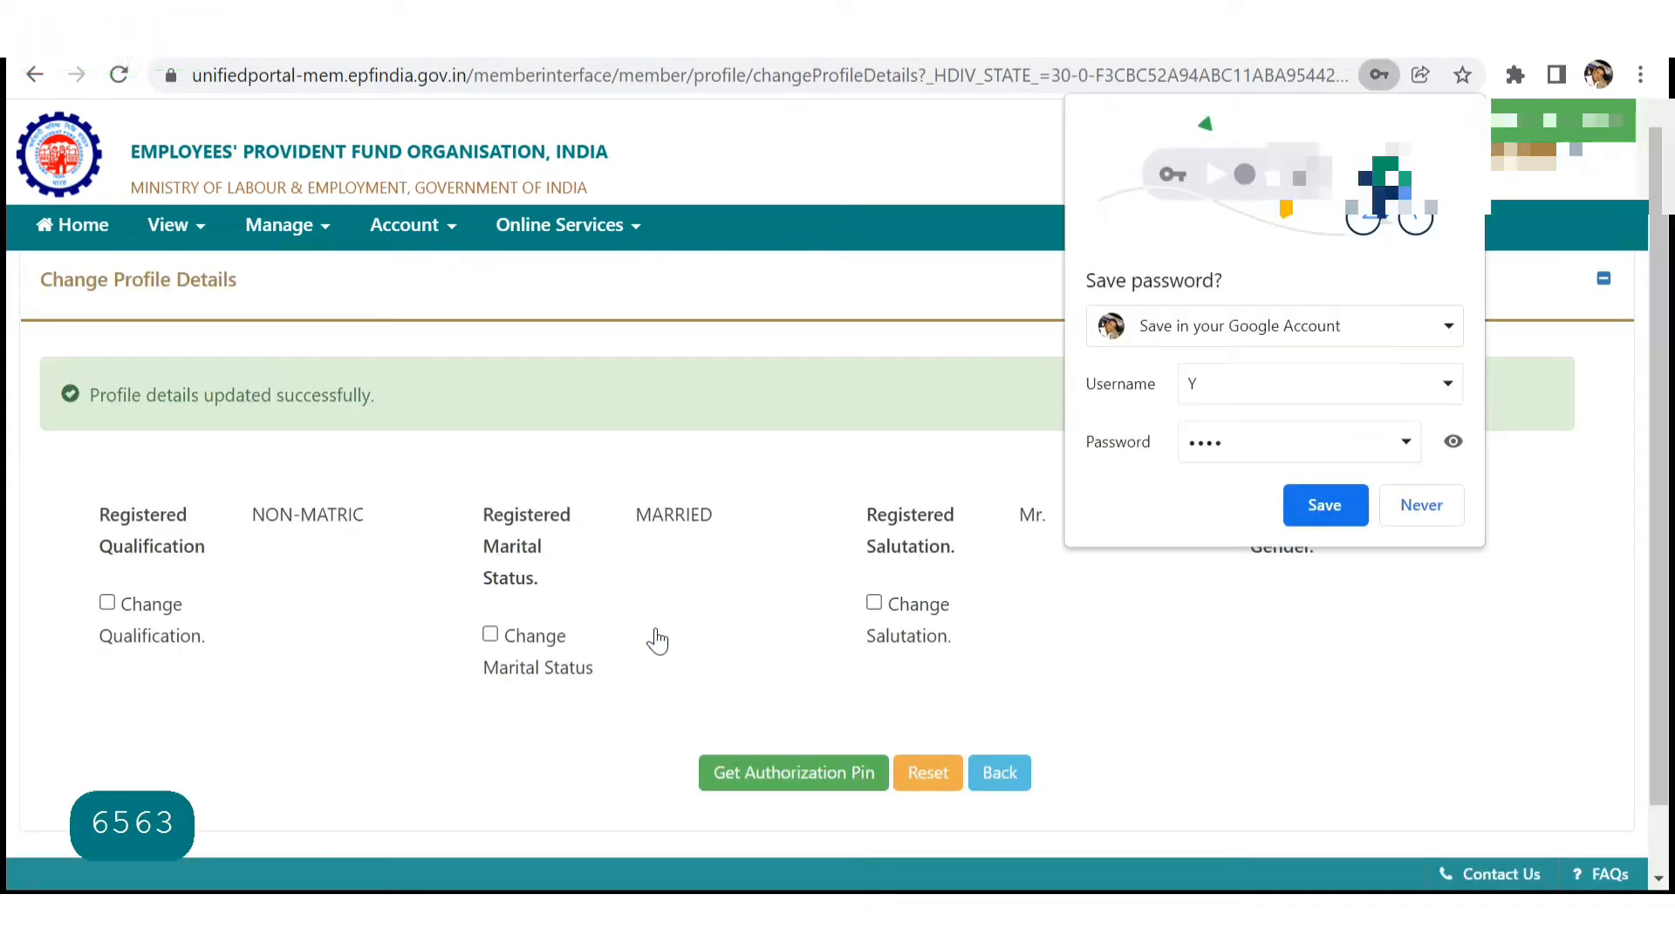
left_click(1415, 513)
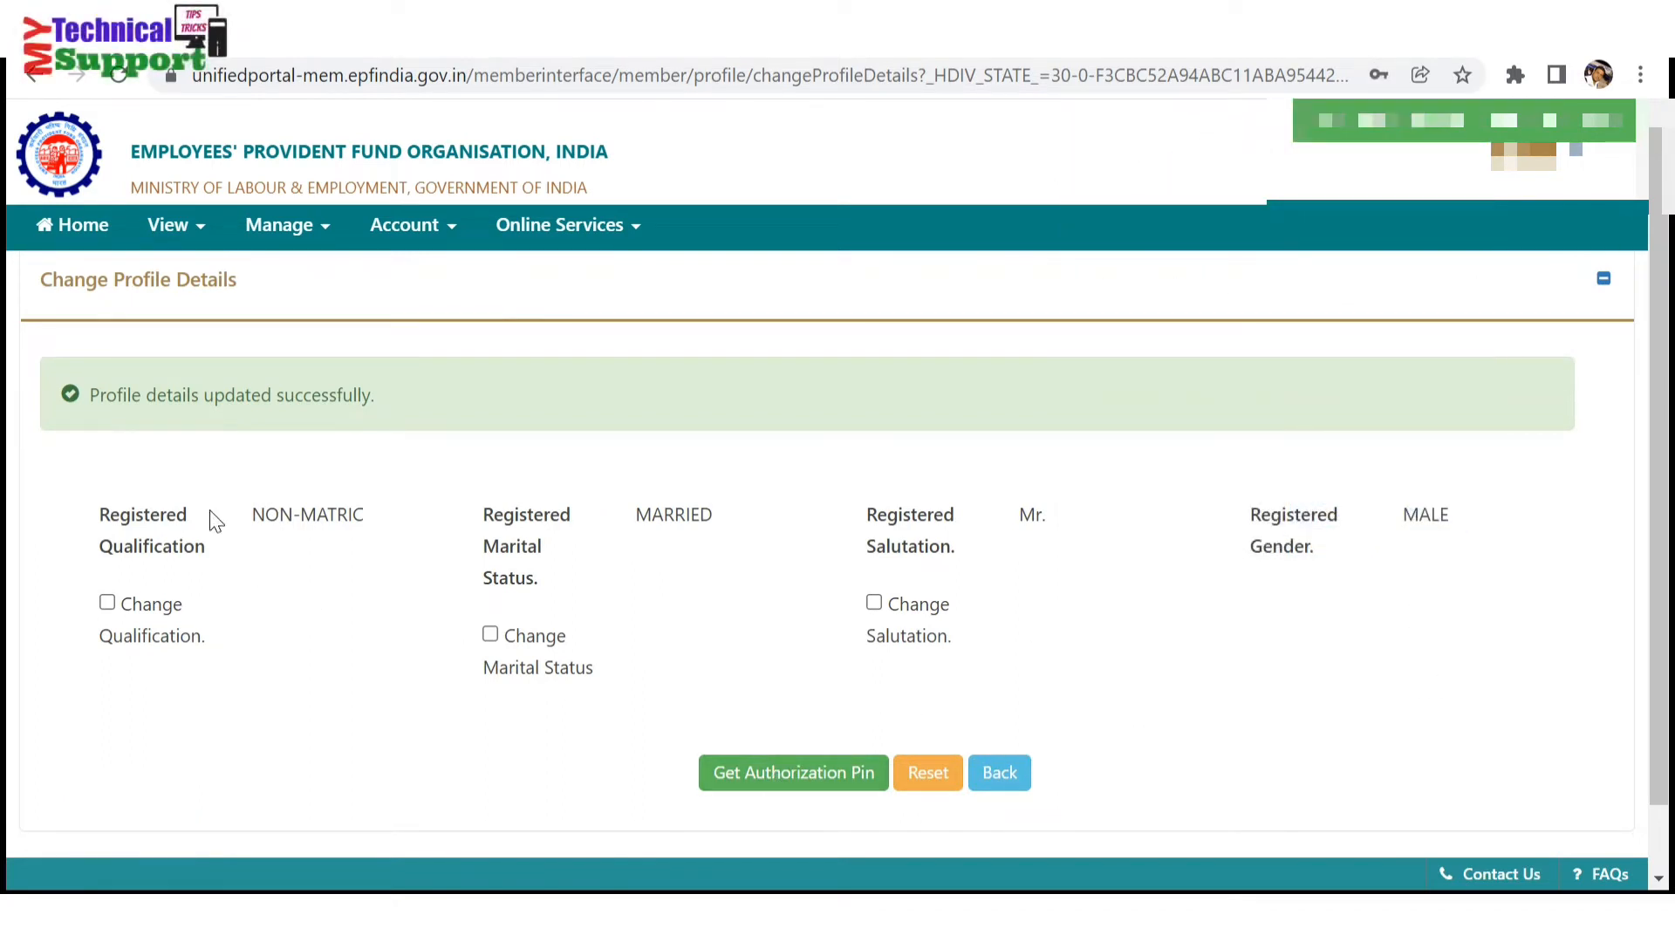
- Review the updated member profile, then open Manage > E-Nomination
left_click(179, 229)
left_click(190, 277)
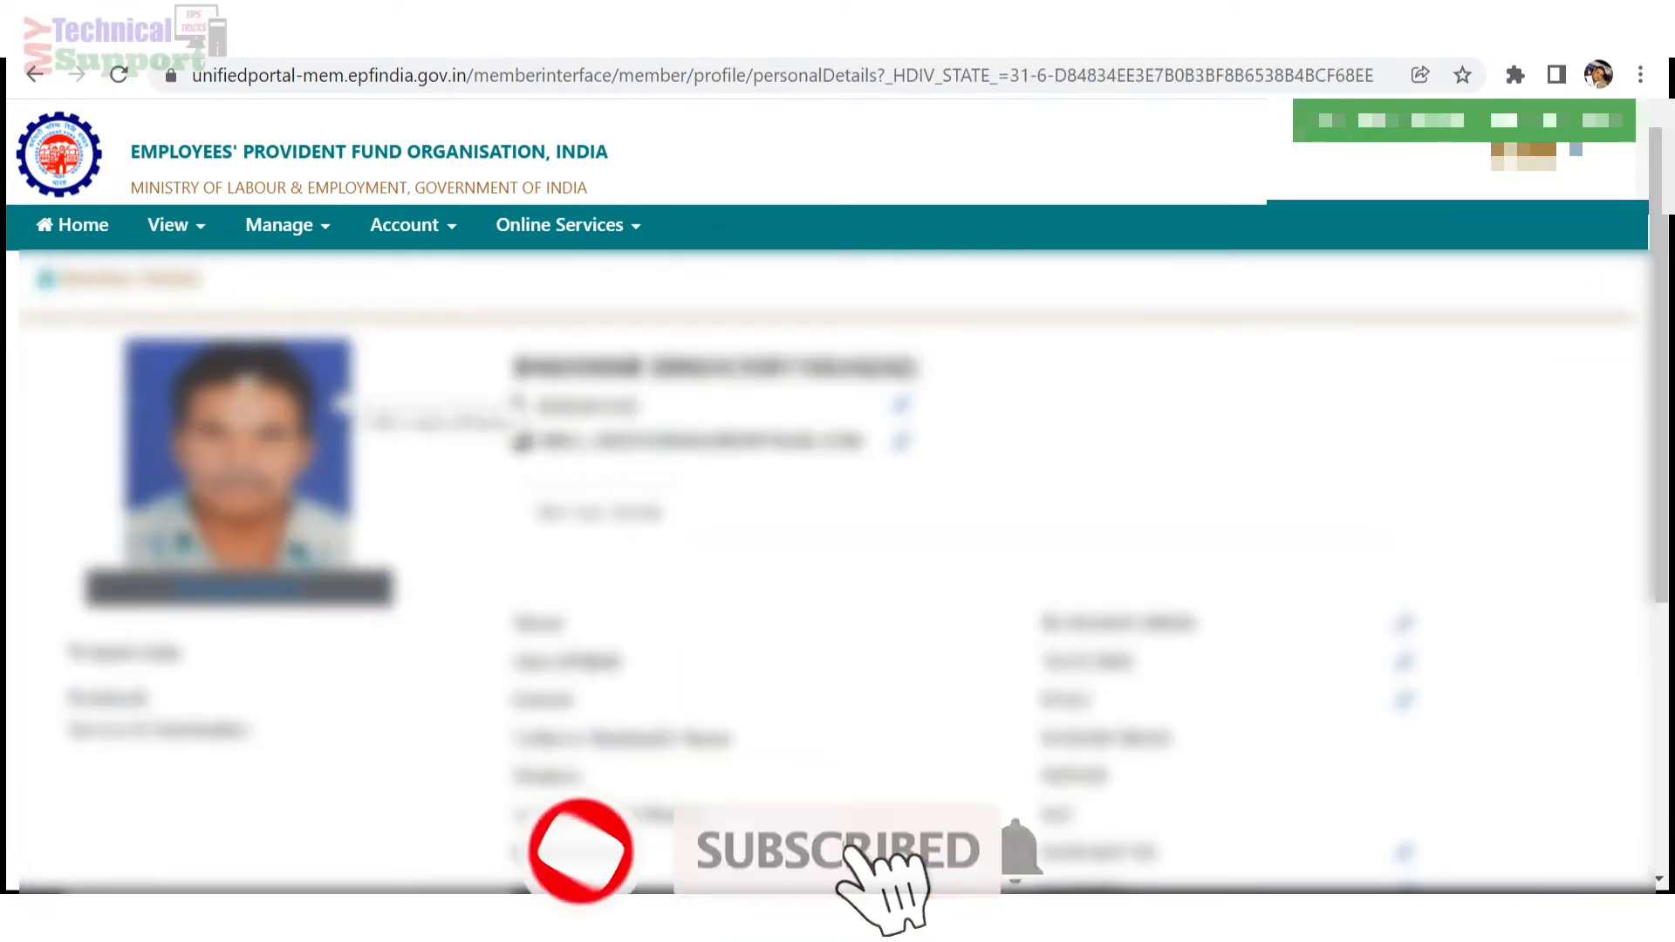
scroll(851, 591, "down", 2)
scroll(853, 591, "down", 2)
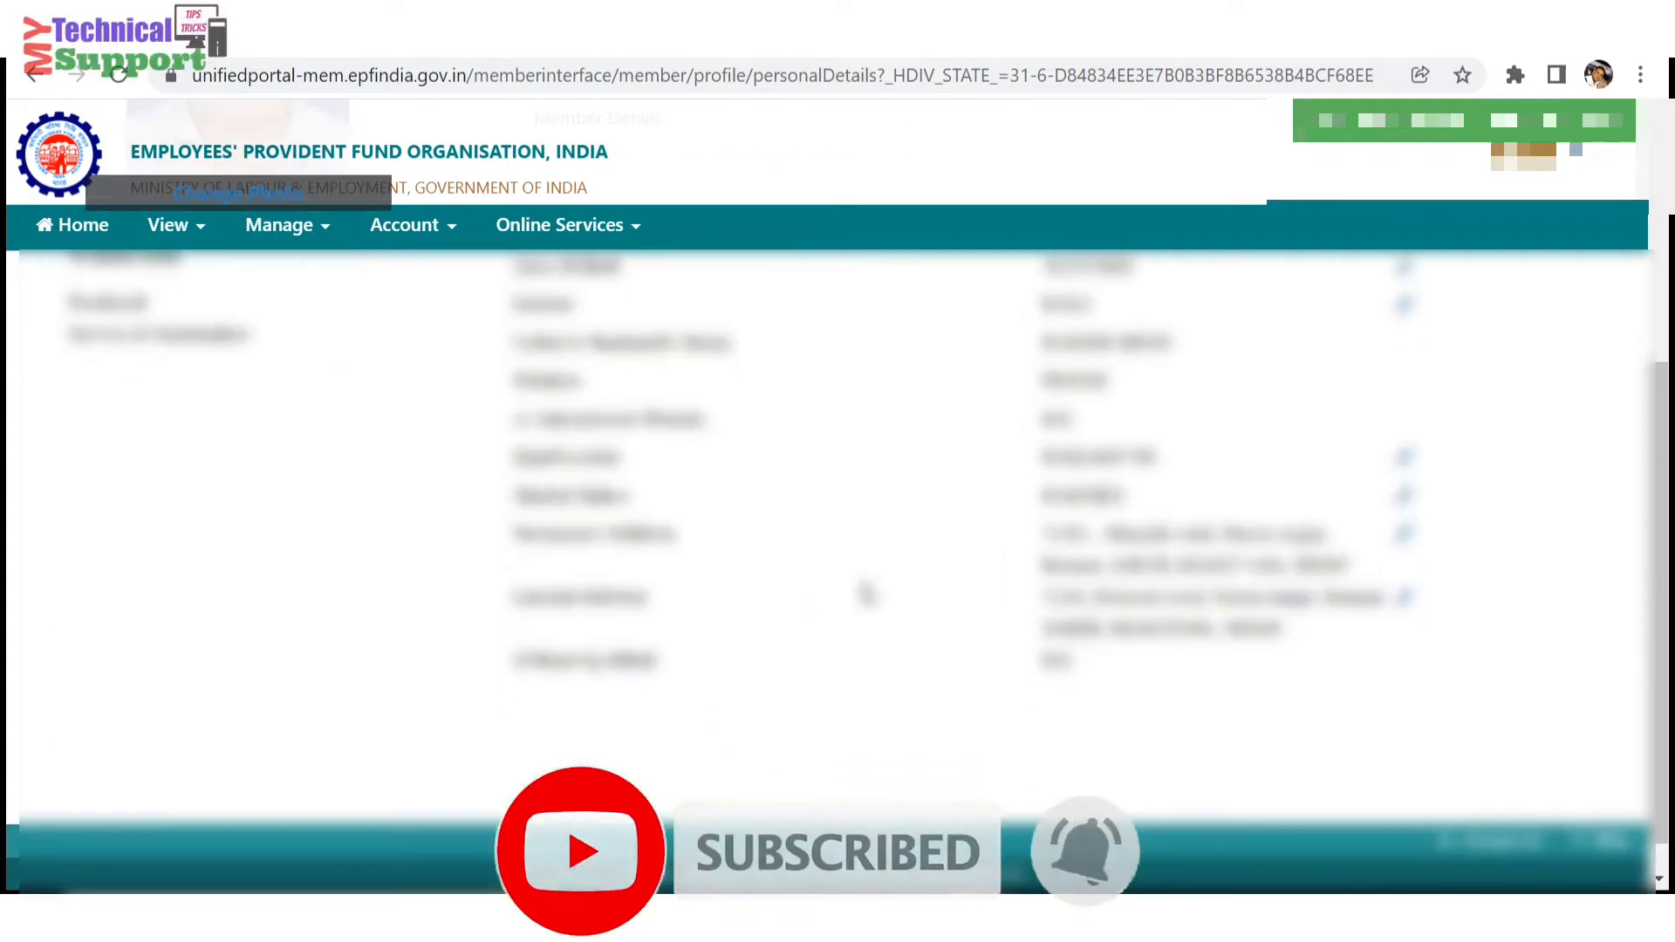
scroll(988, 577, "up", 1)
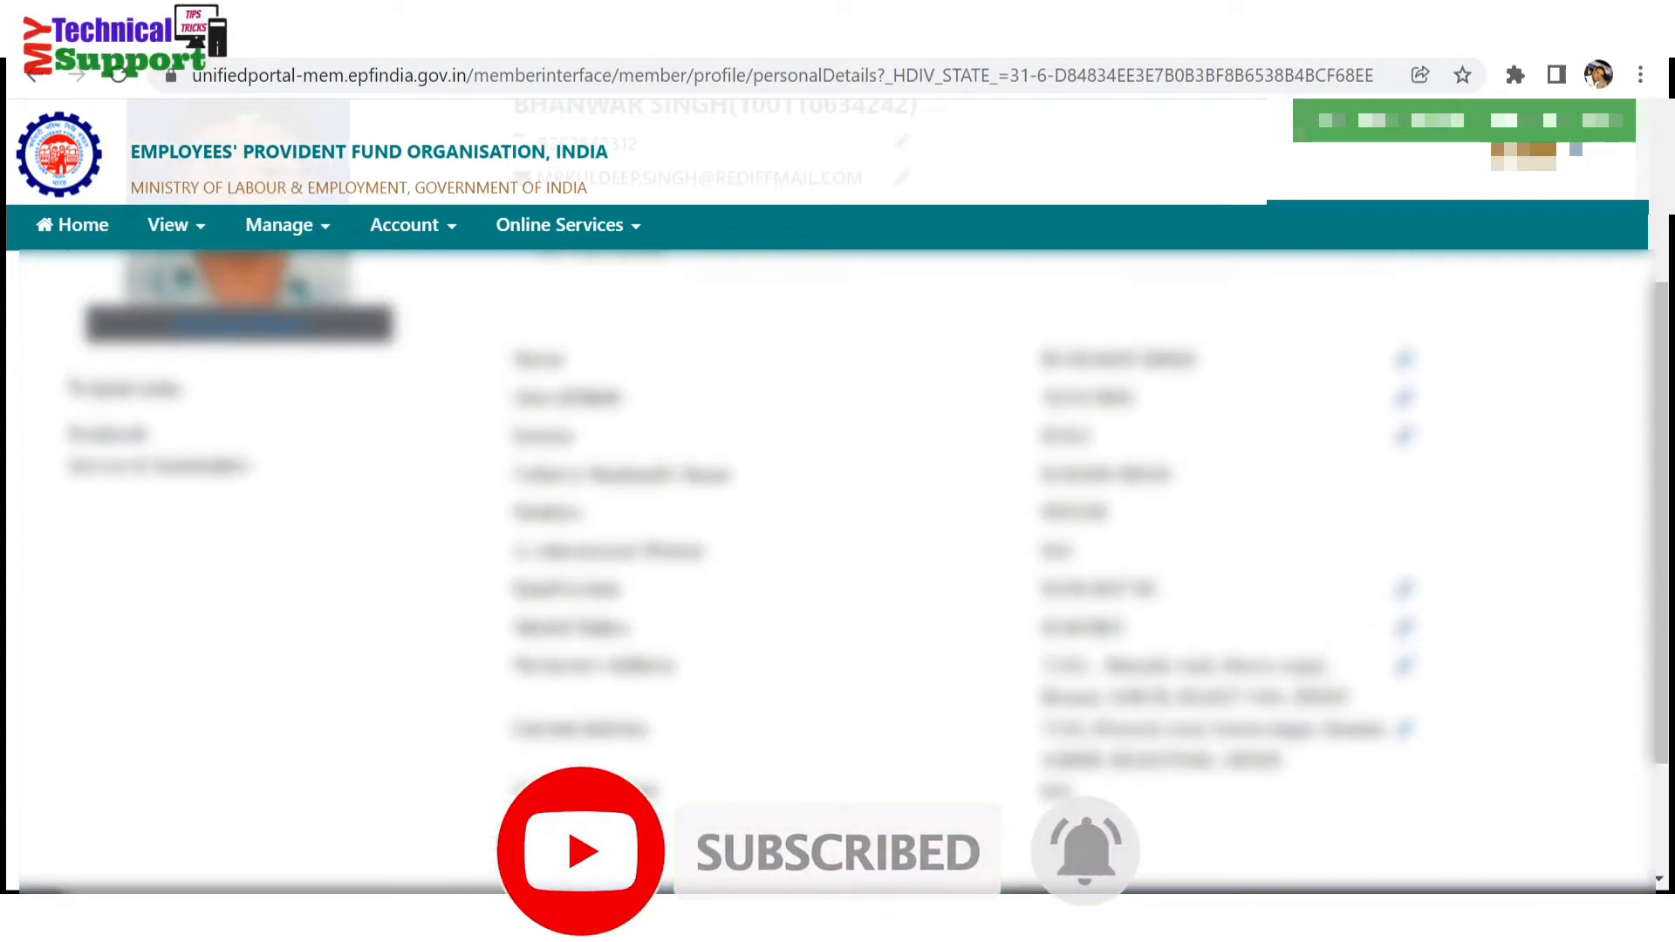
scroll(838, 567, "up", 3)
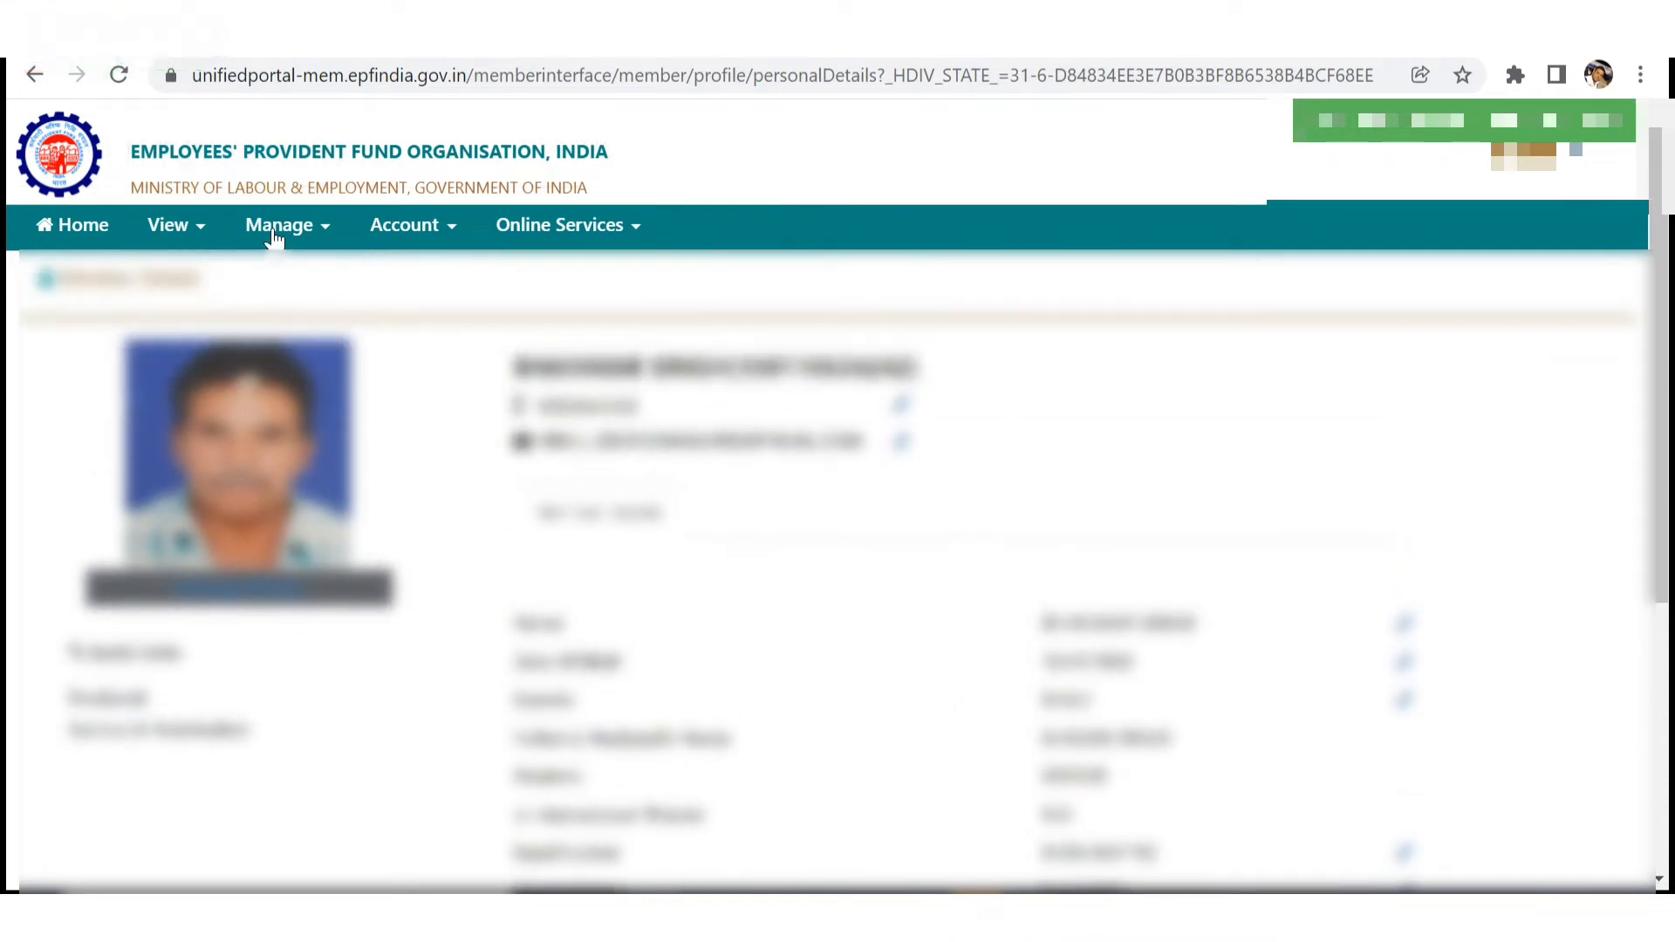
left_click(282, 229)
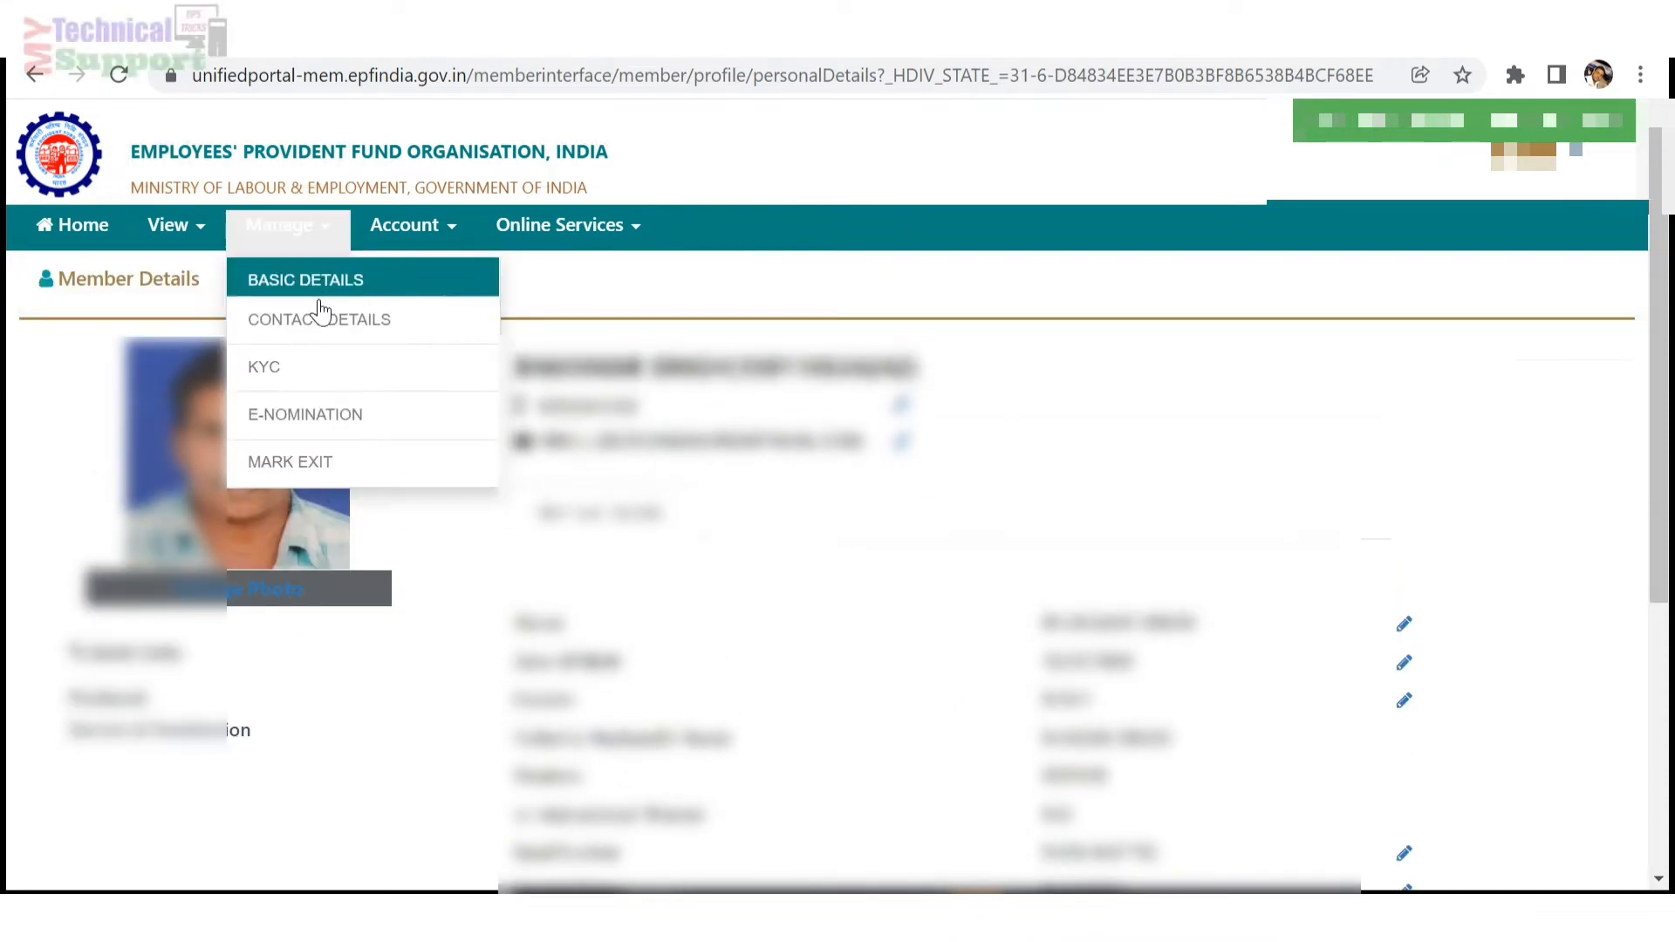
left_click(323, 423)
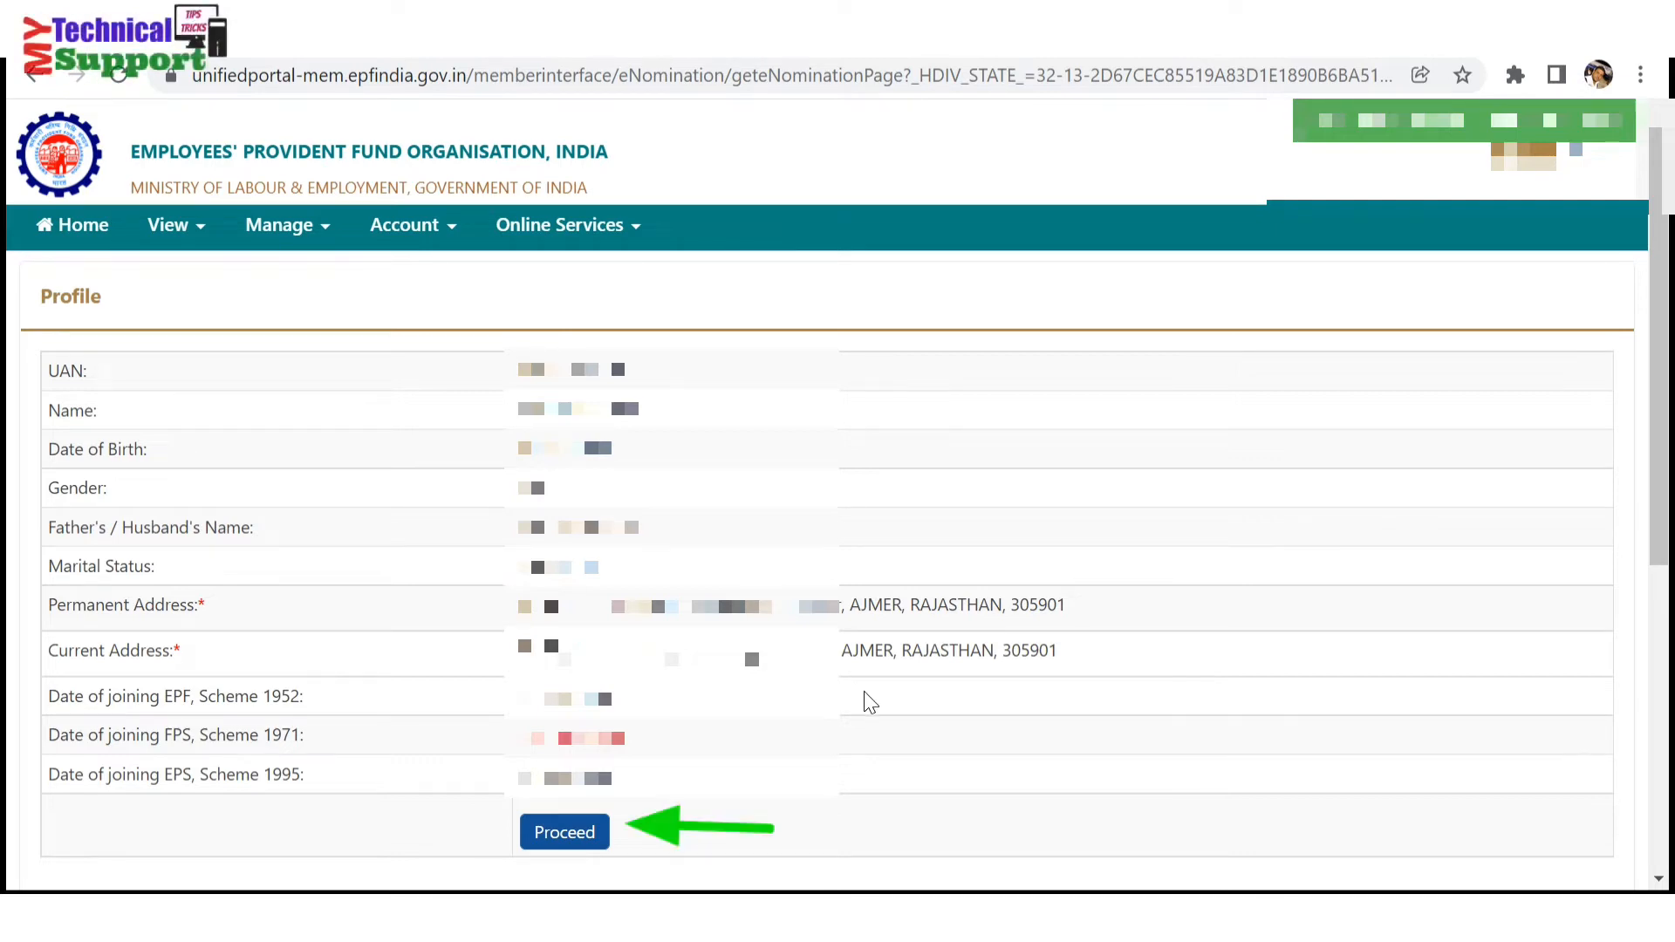
- Look over the e-nomination profile details, including joining dates, and proceed to the Family Declaration
left_click(605, 842)
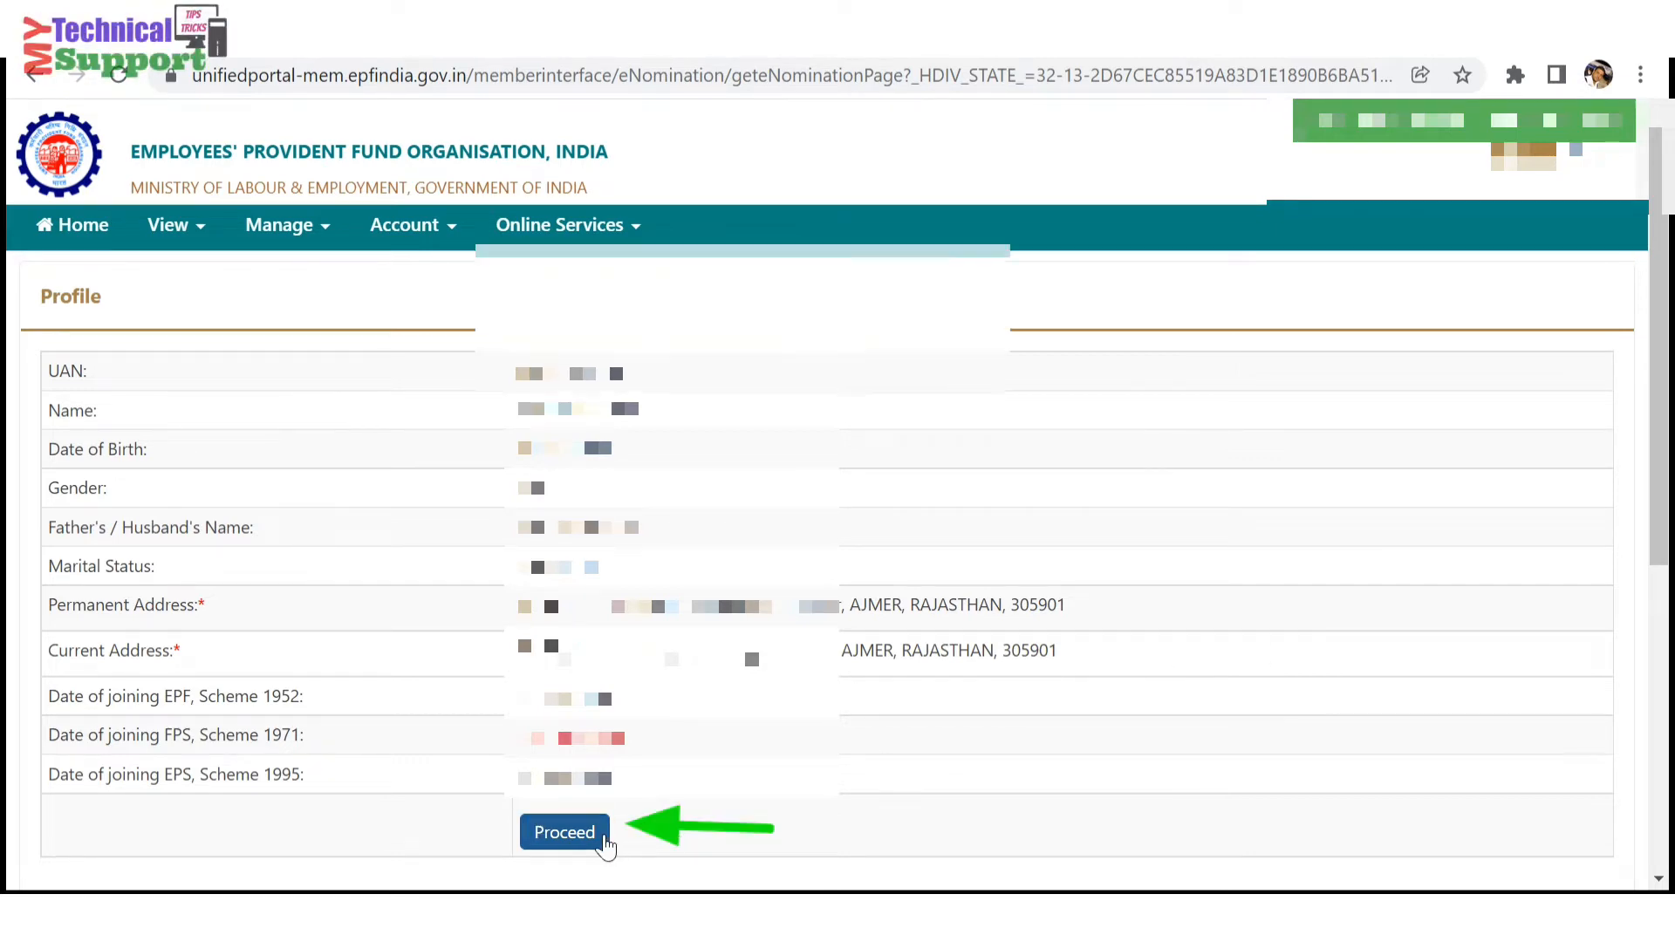
scroll(610, 829, "down", 6)
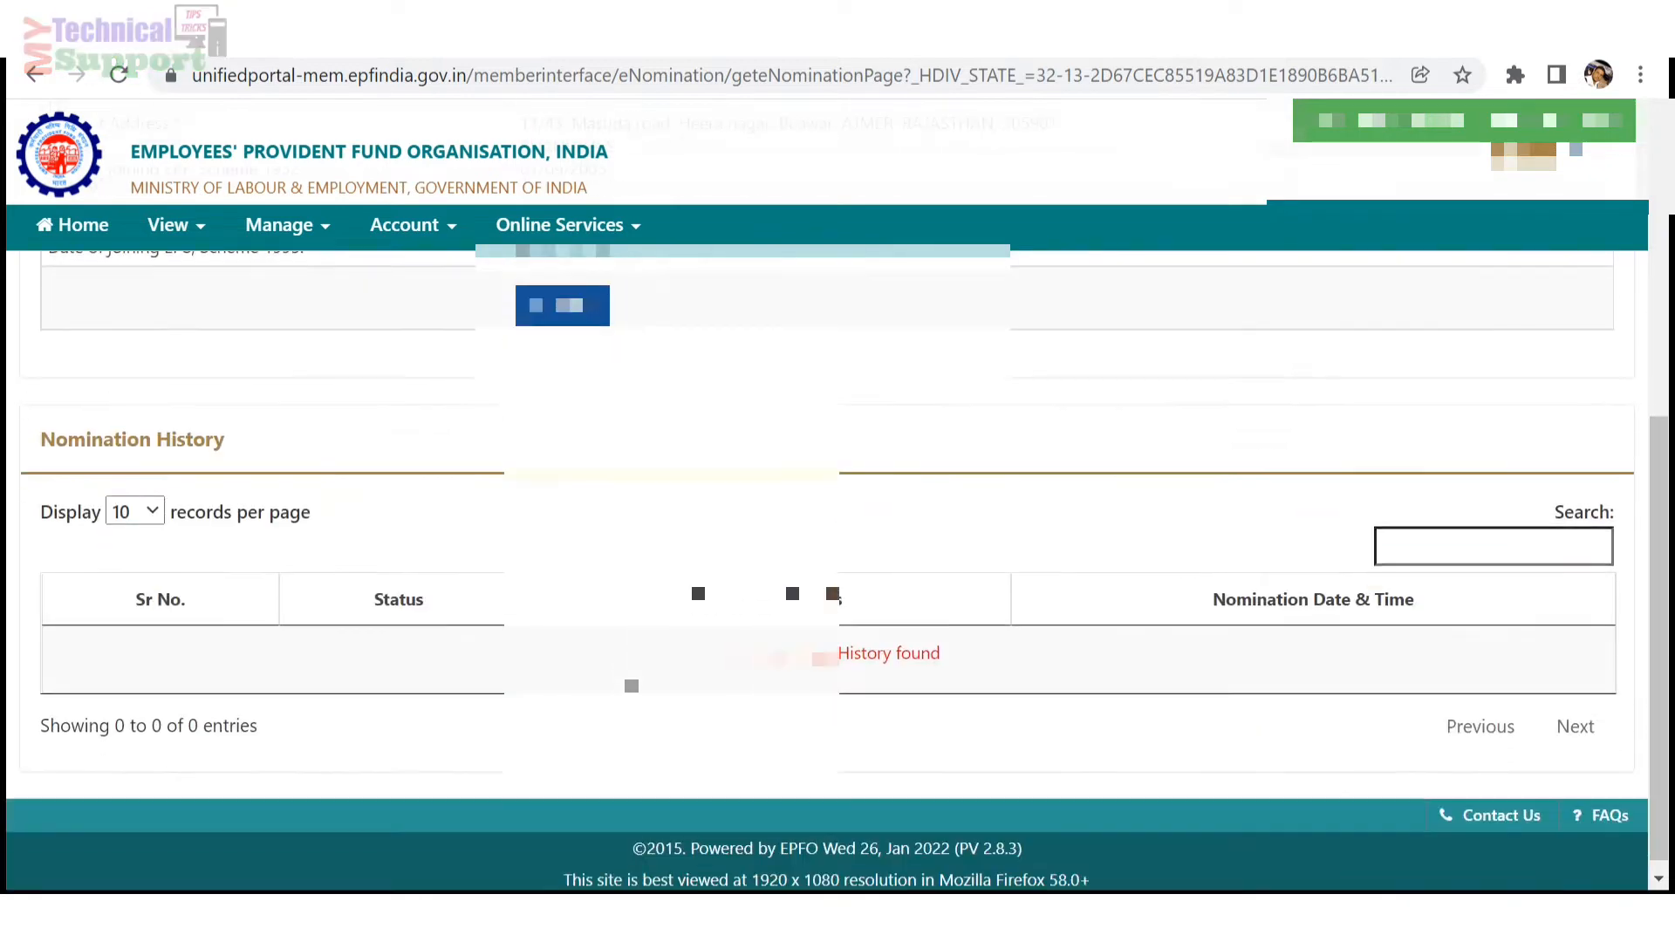
scroll(1138, 672, "up", 4)
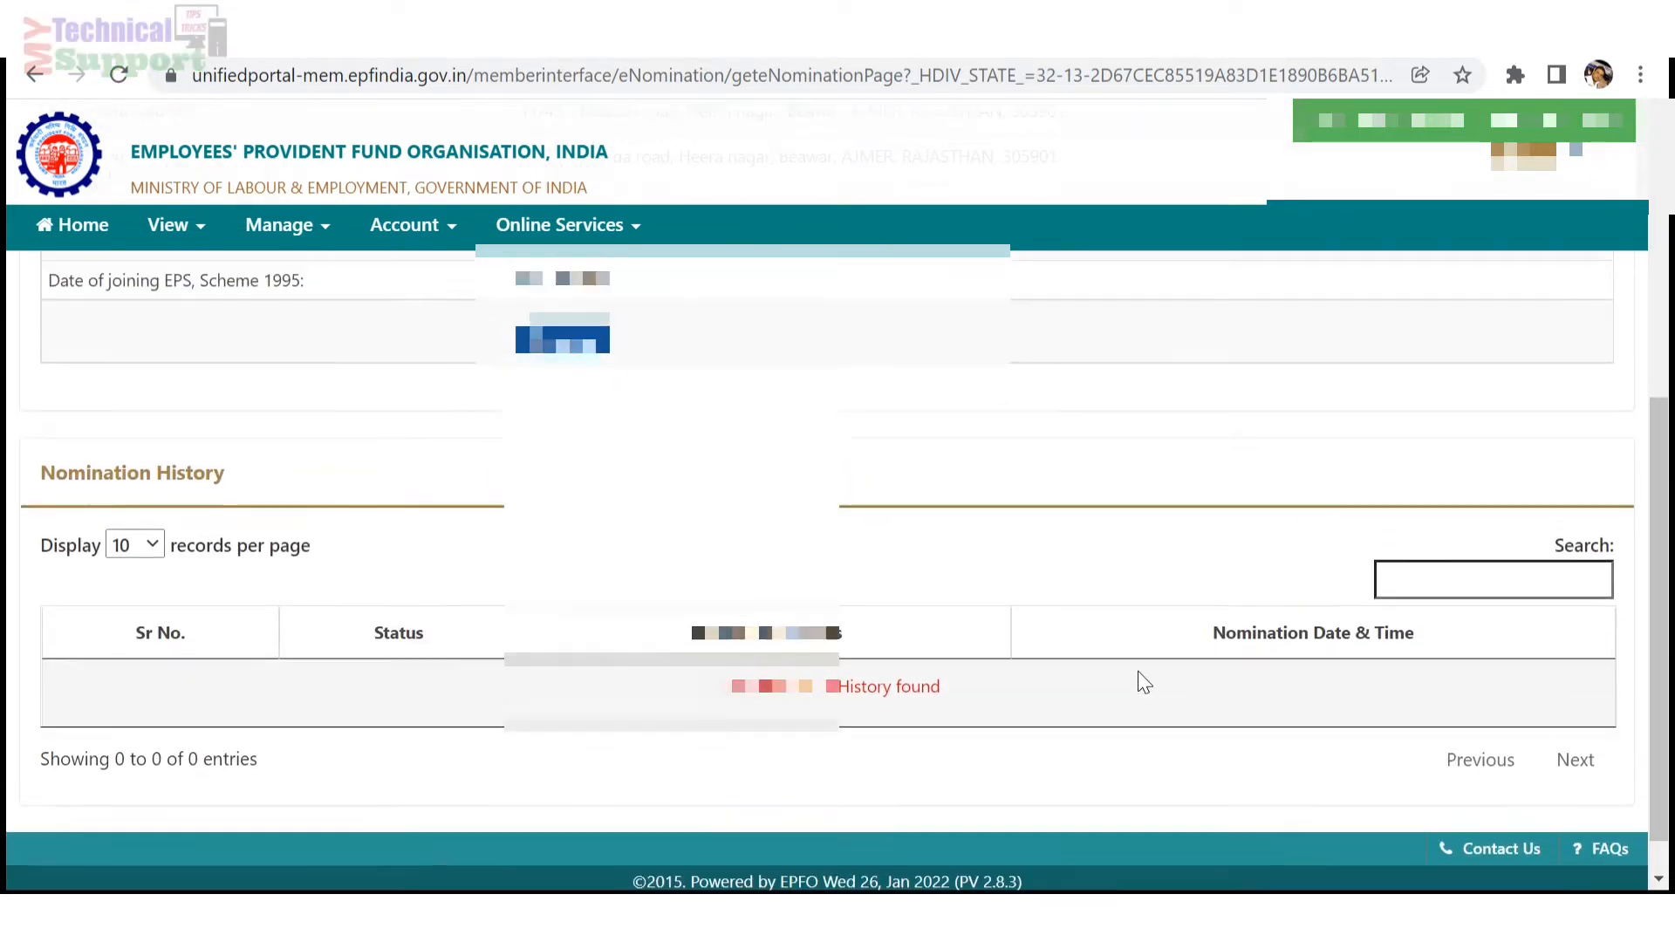
scroll(1138, 671, "up", 3)
scroll(835, 705, "down", 2)
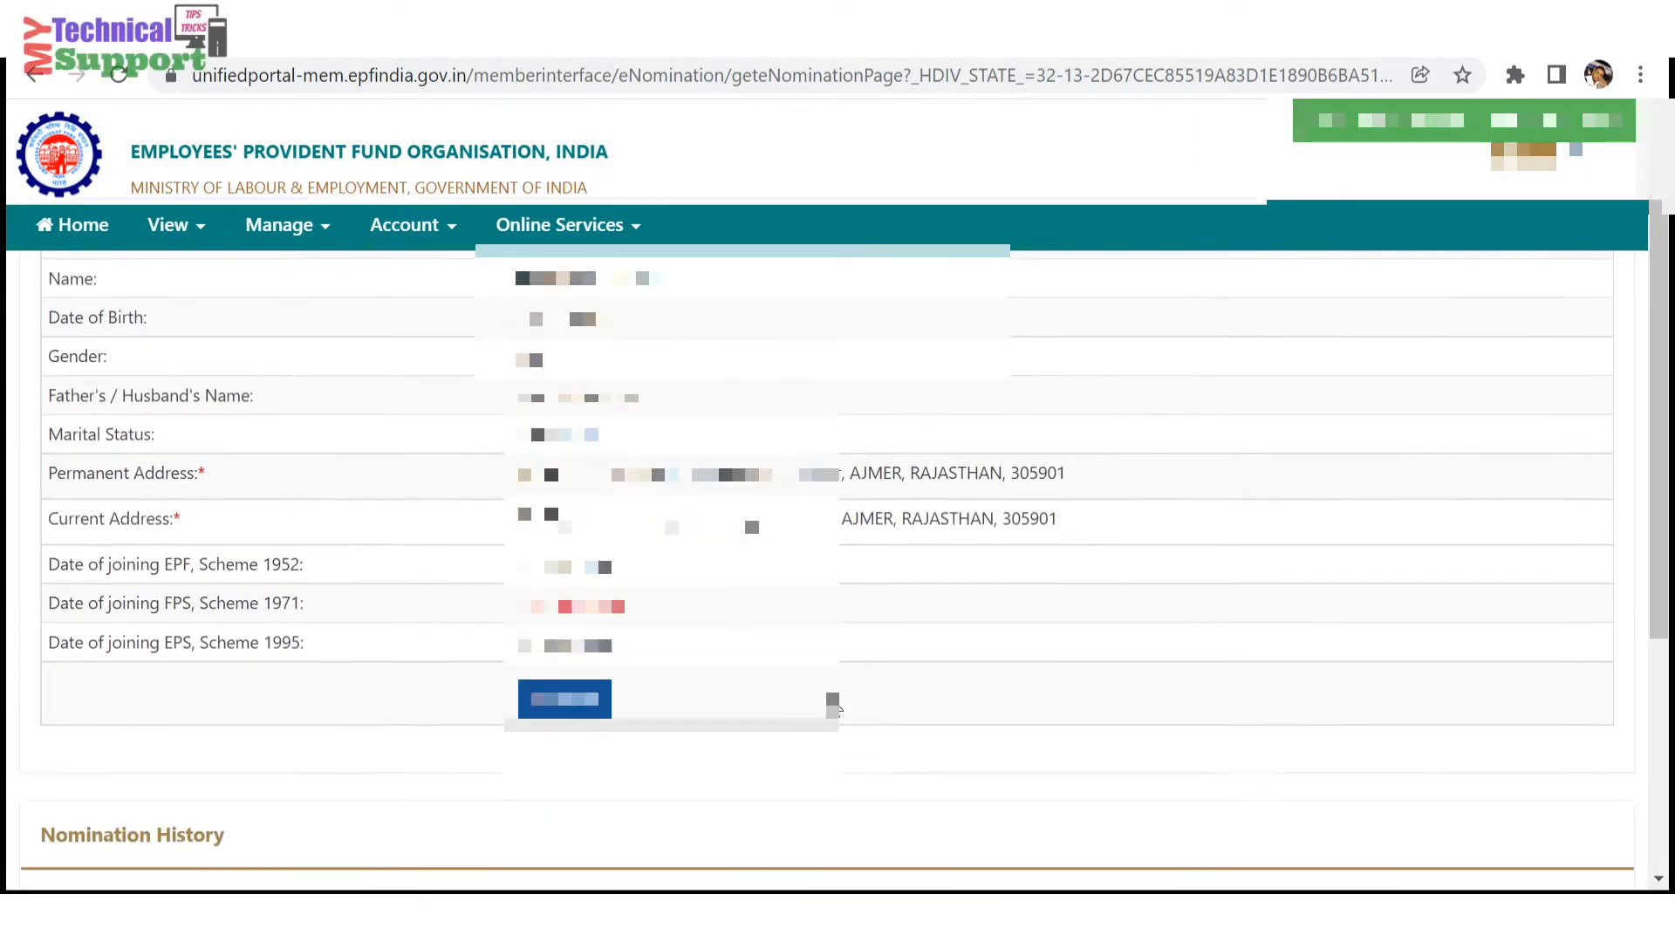
scroll(872, 707, "down", 3)
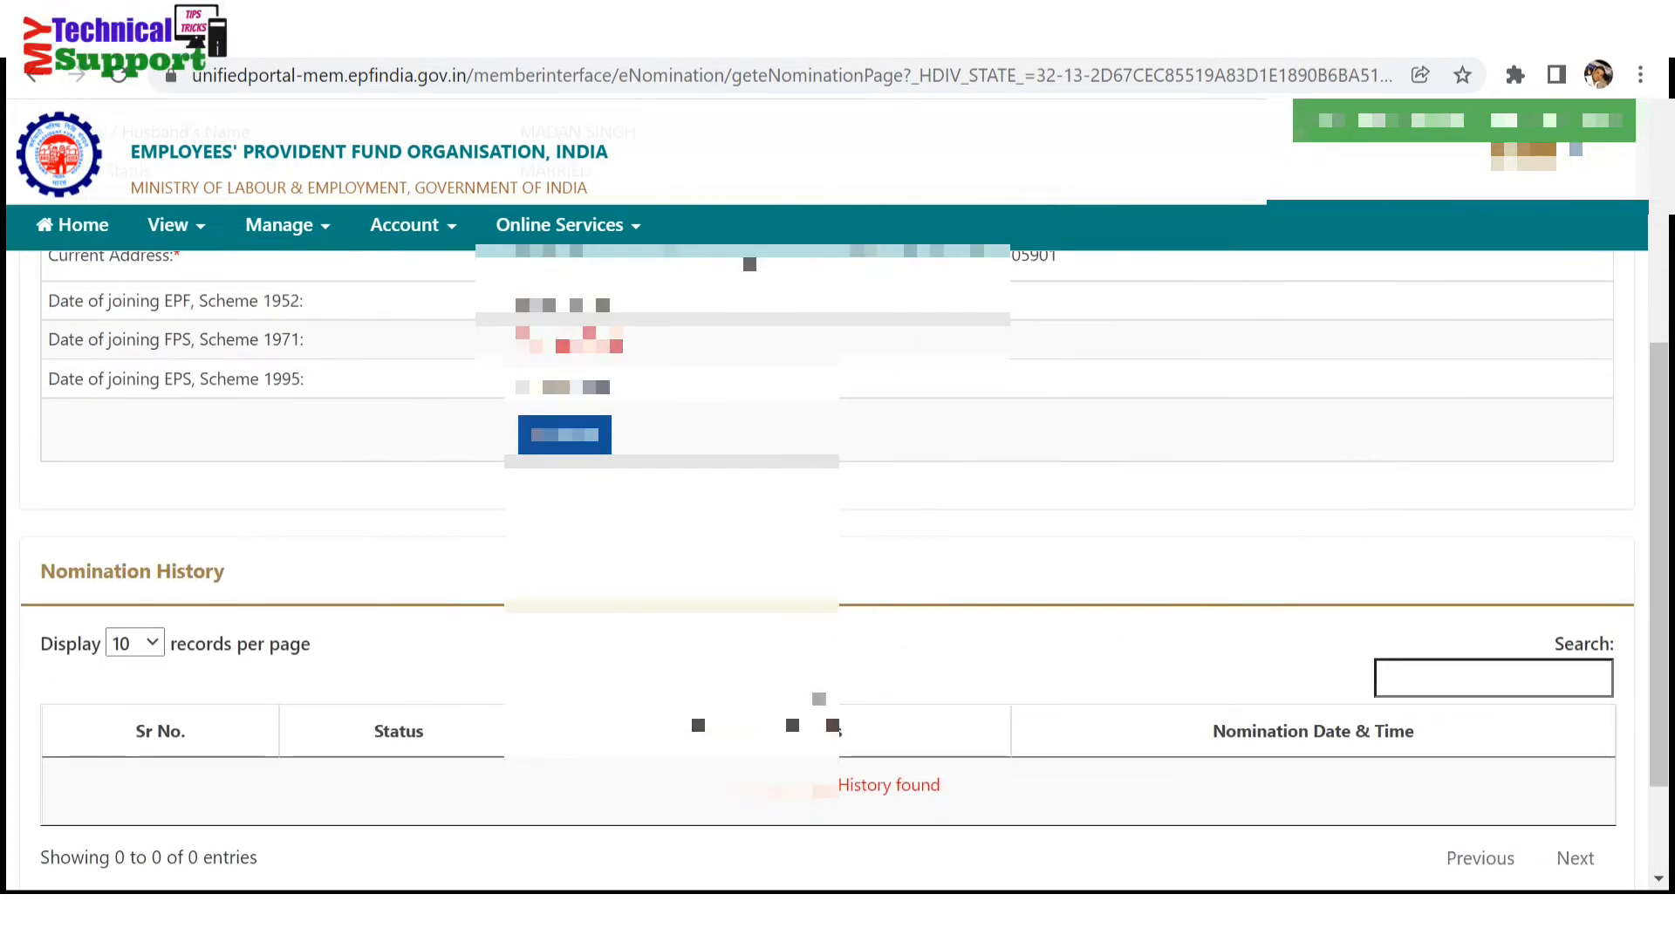
scroll(873, 706, "down", 2)
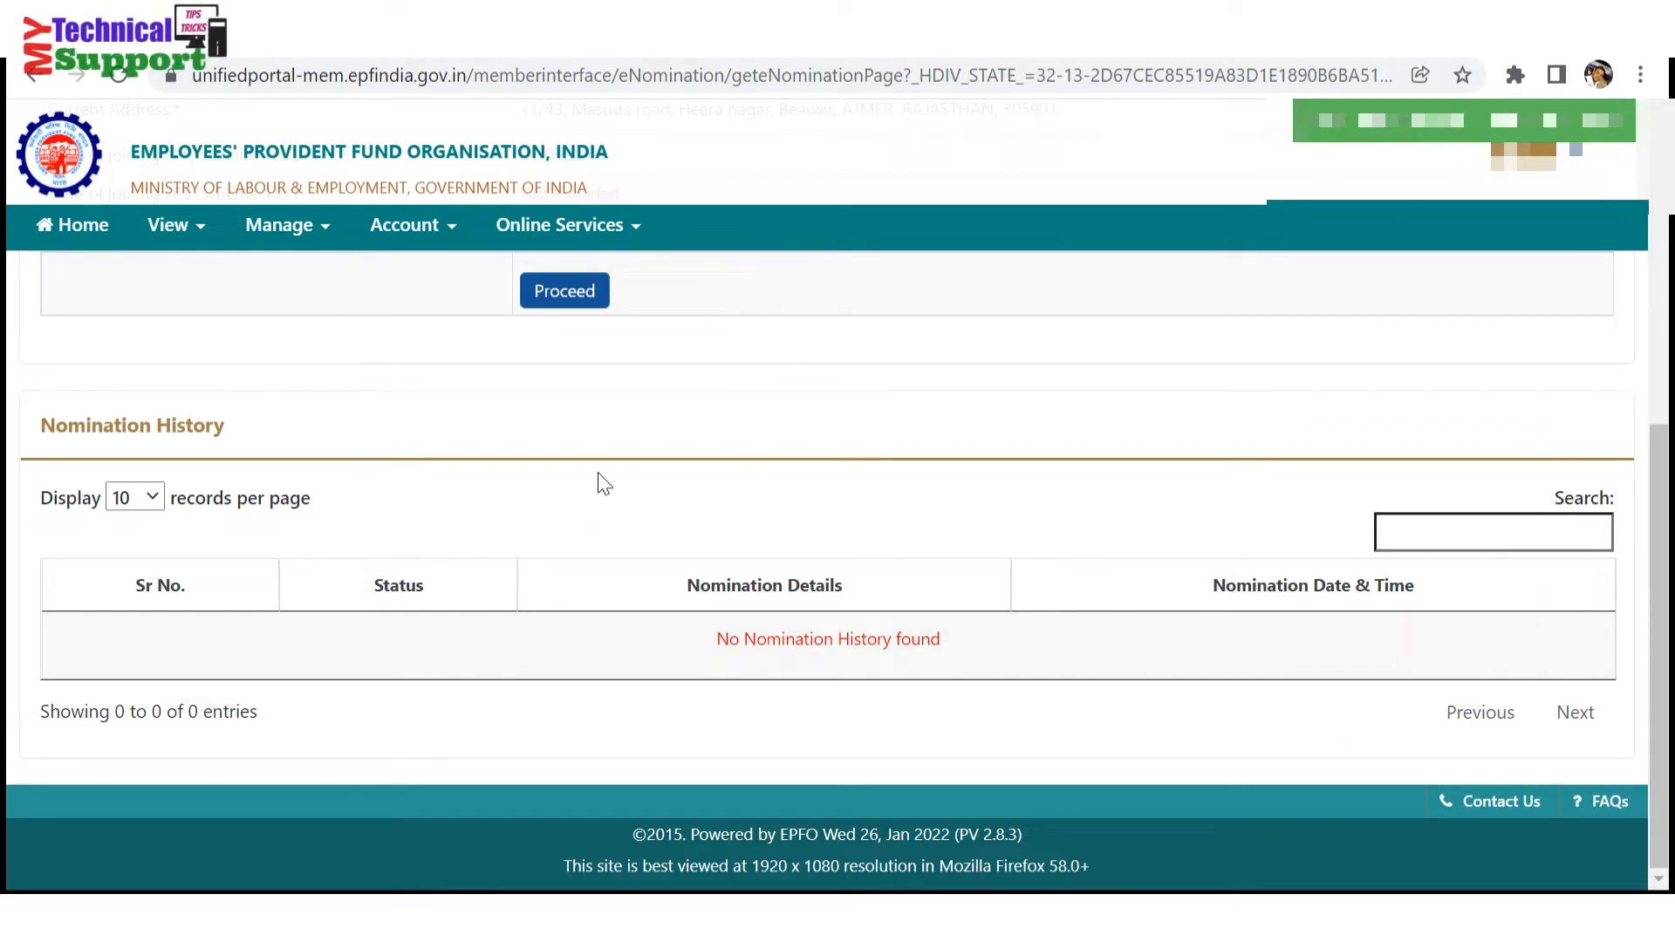
scroll(598, 473, "up", 2)
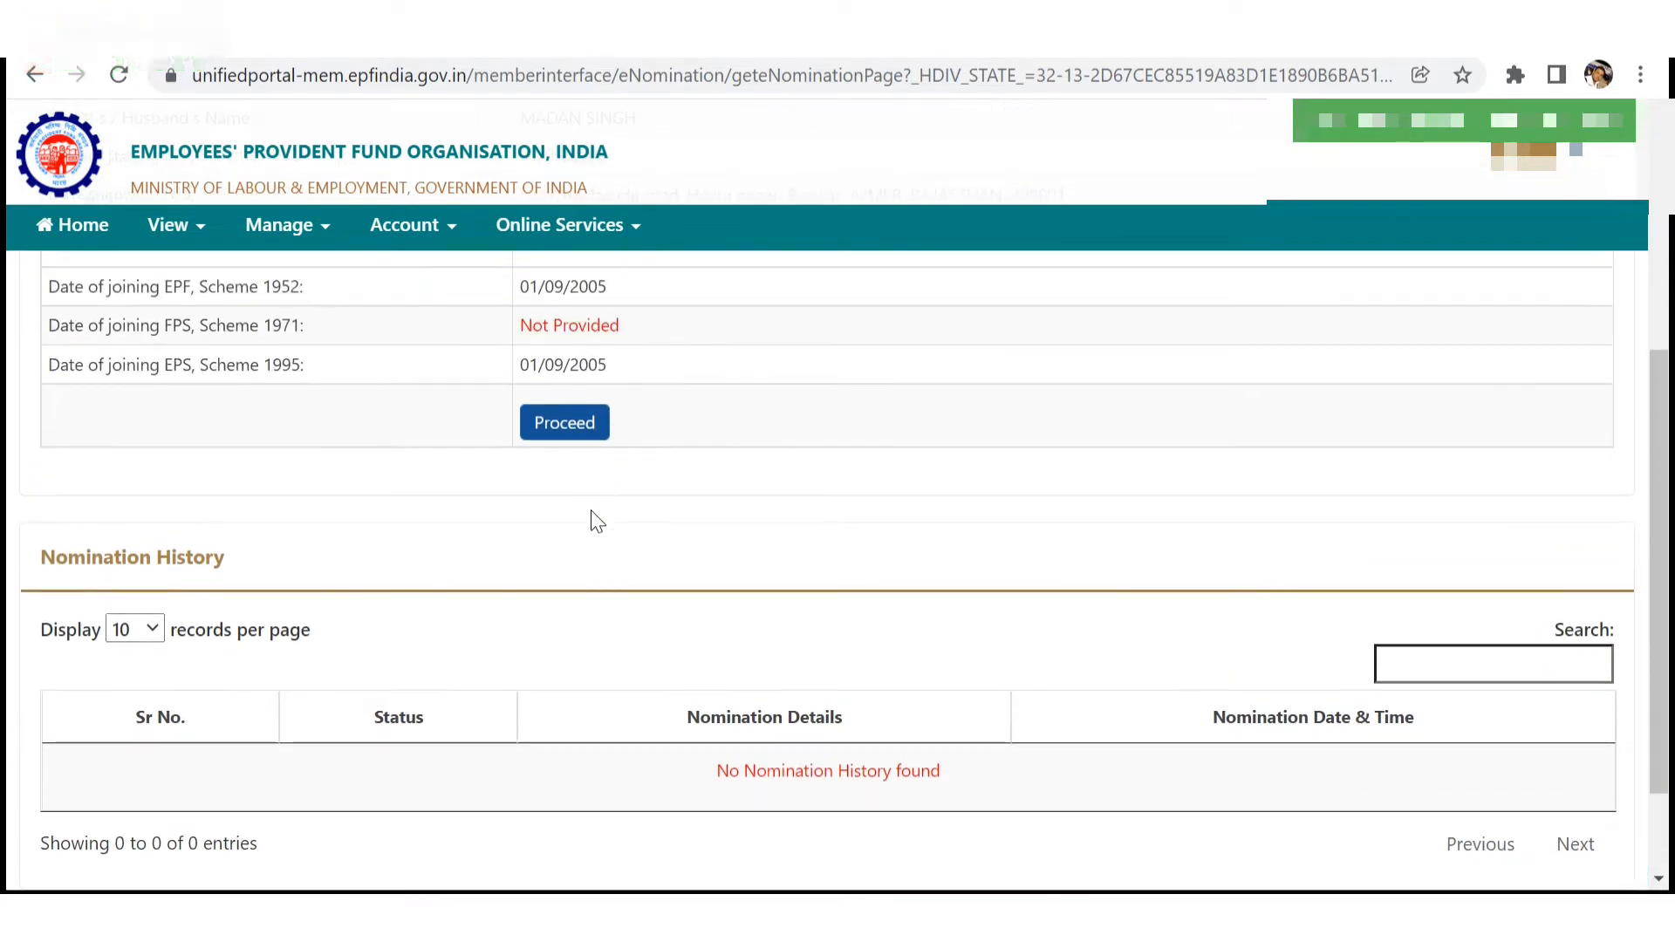
left_click(559, 428)
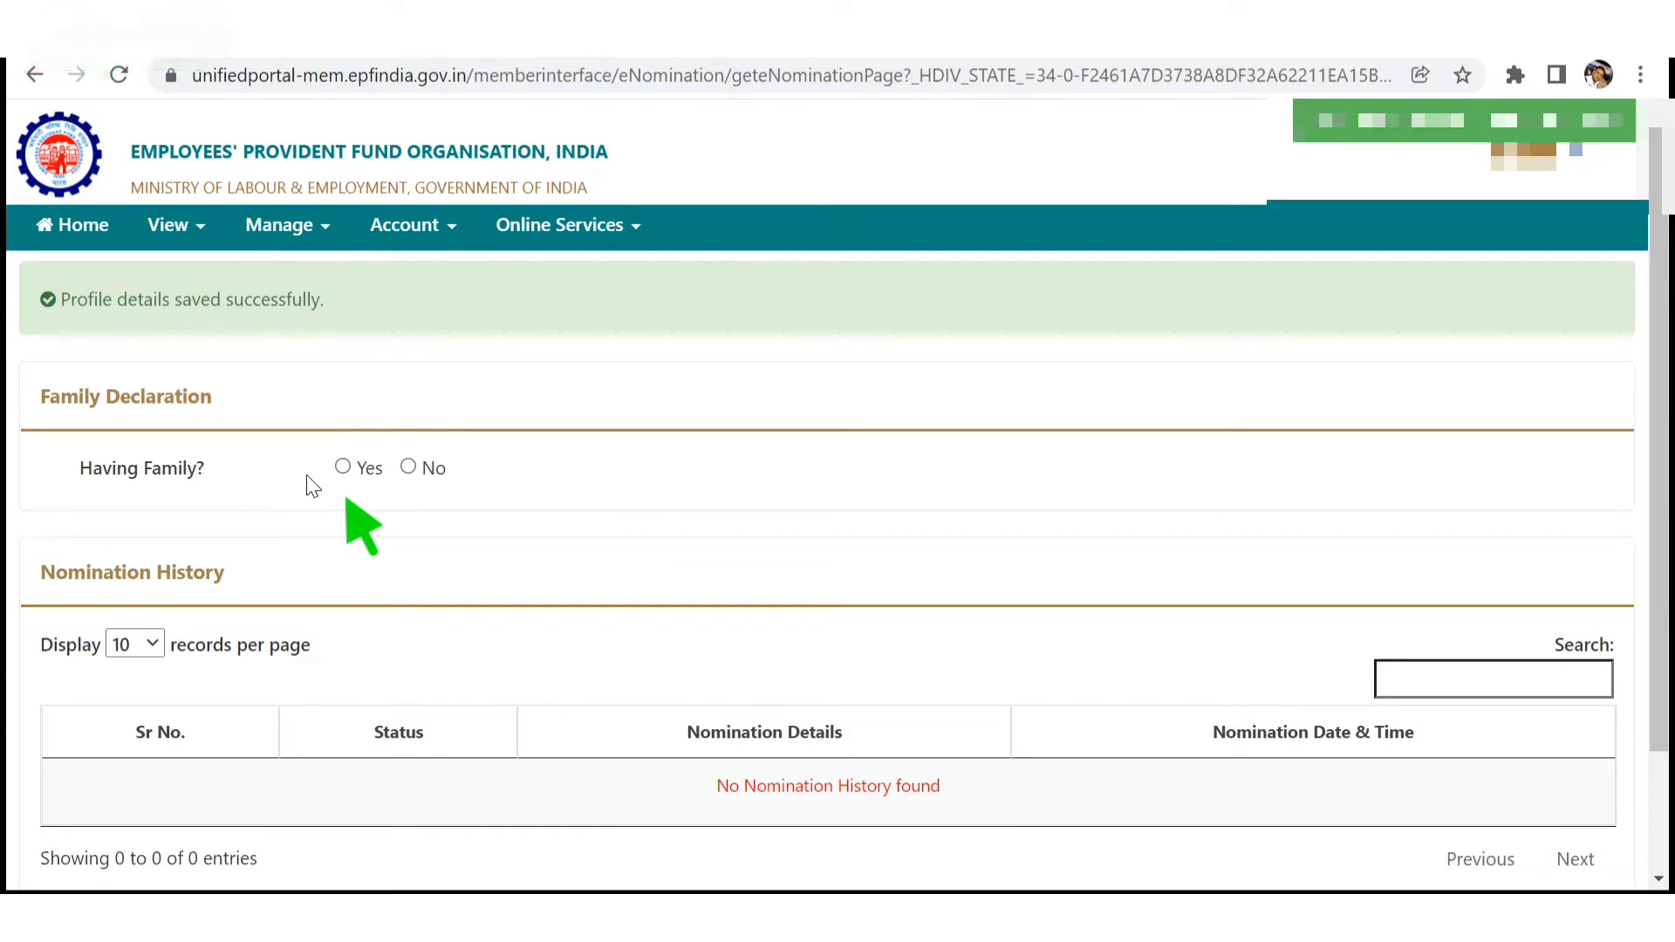
- Answer Yes to Having Family? and begin entering the family member's Aadhaar, name and date of birth
left_click(342, 467)
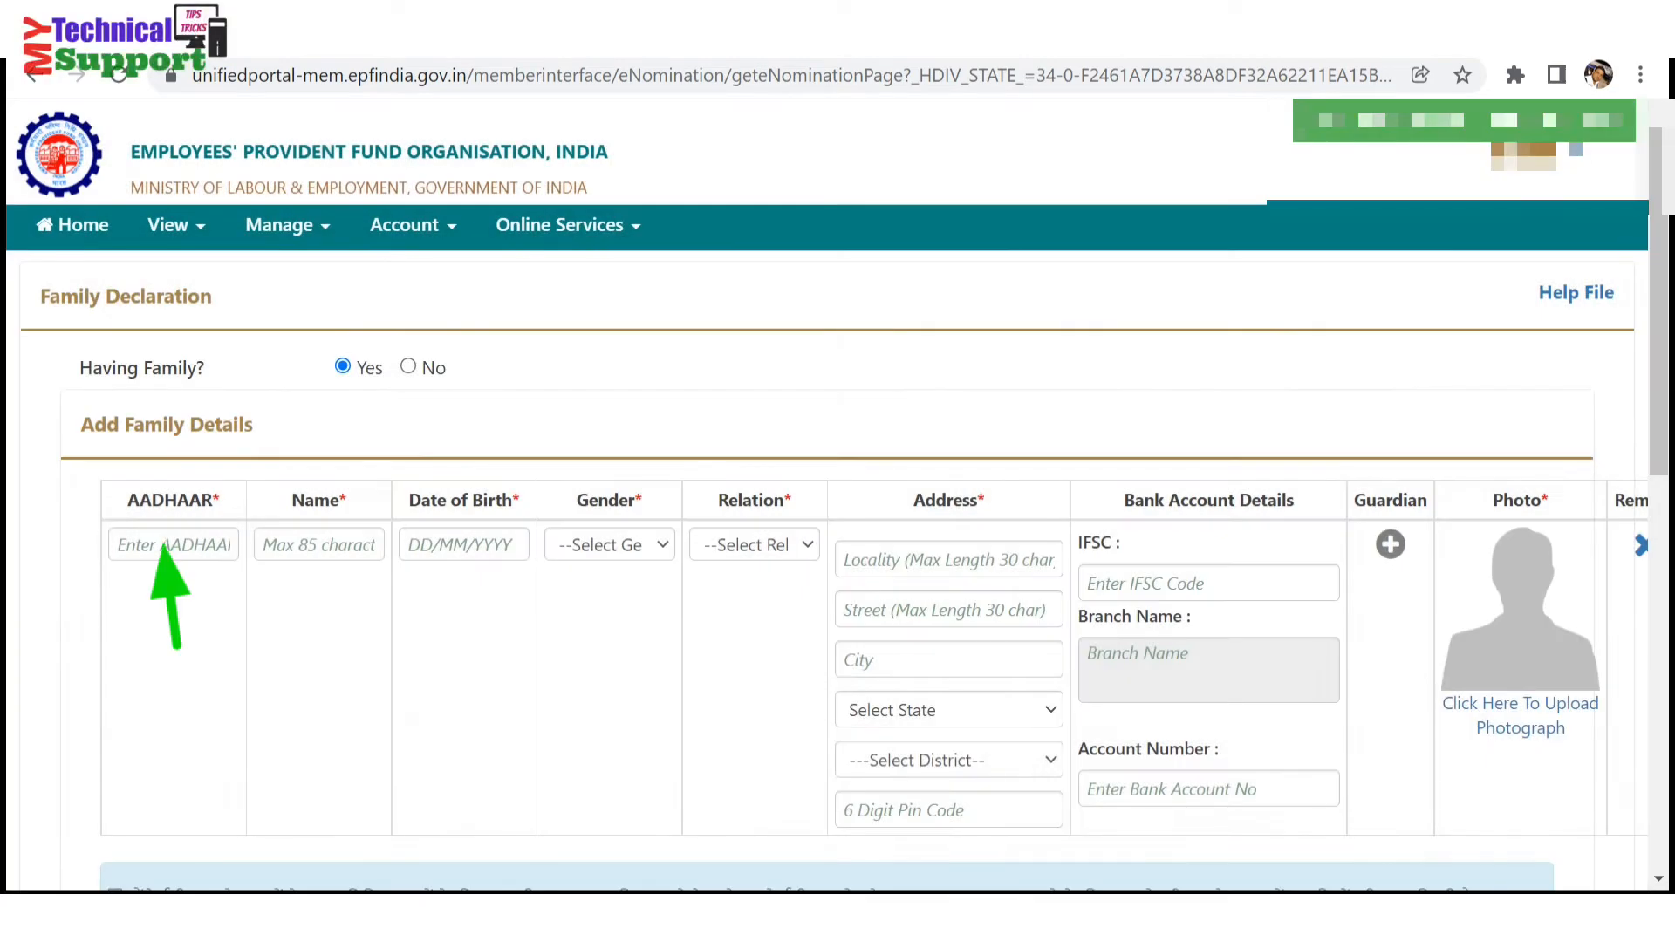
left_click(173, 545)
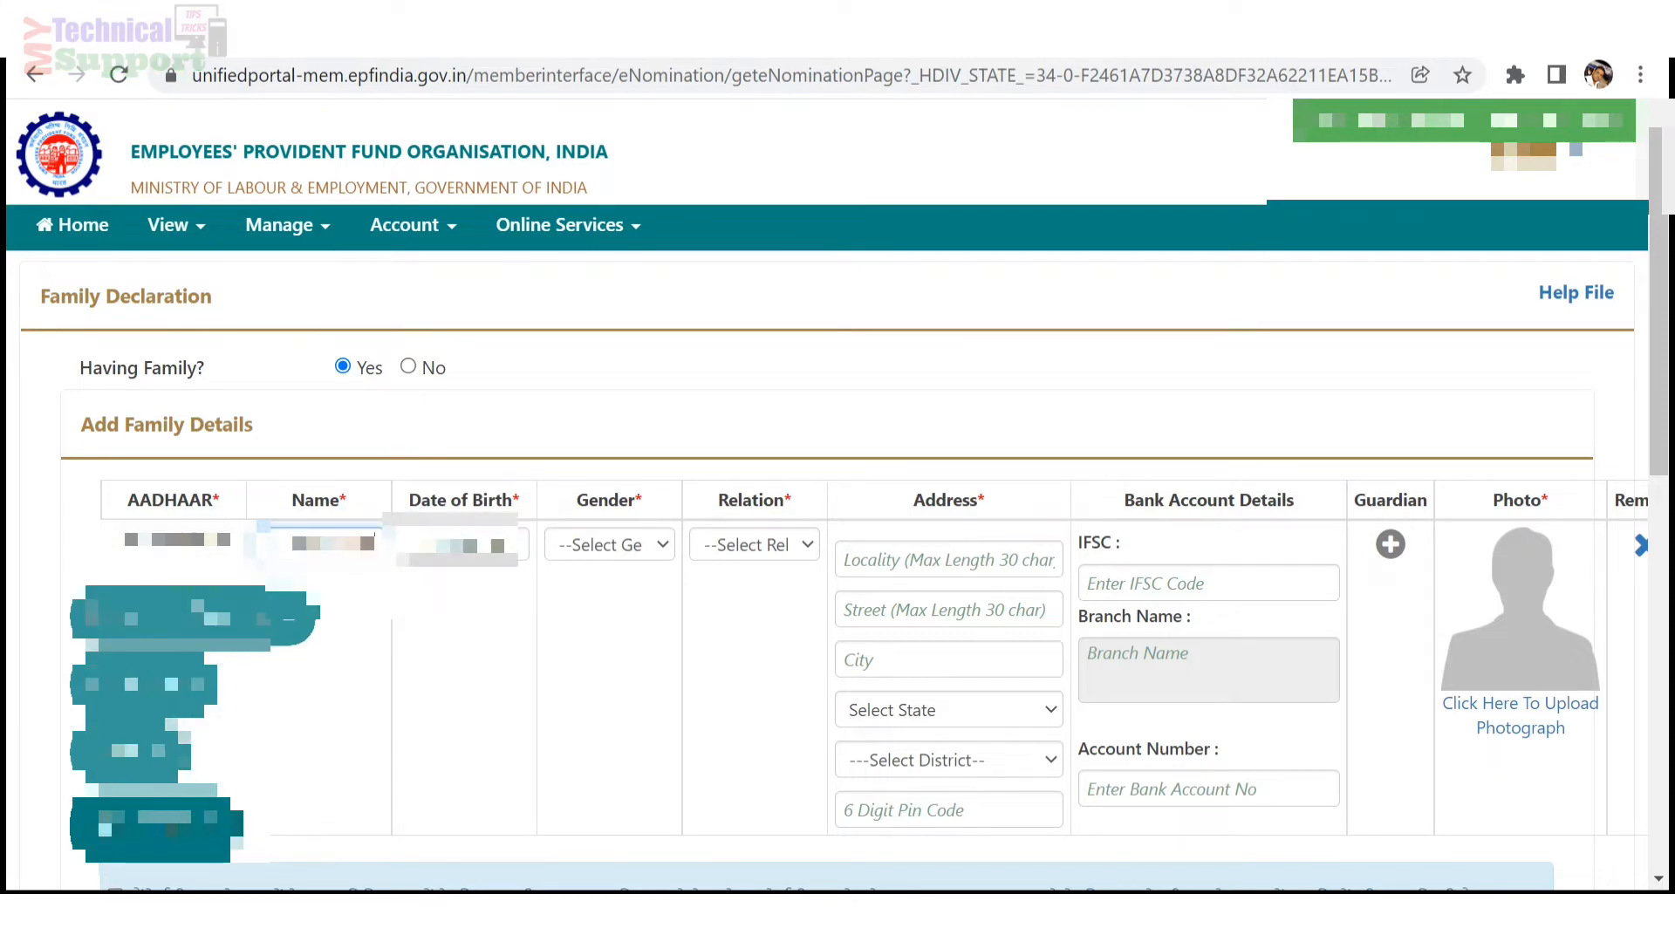
- Set the family member's gender to Female and relation to Wife
left_click(603, 550)
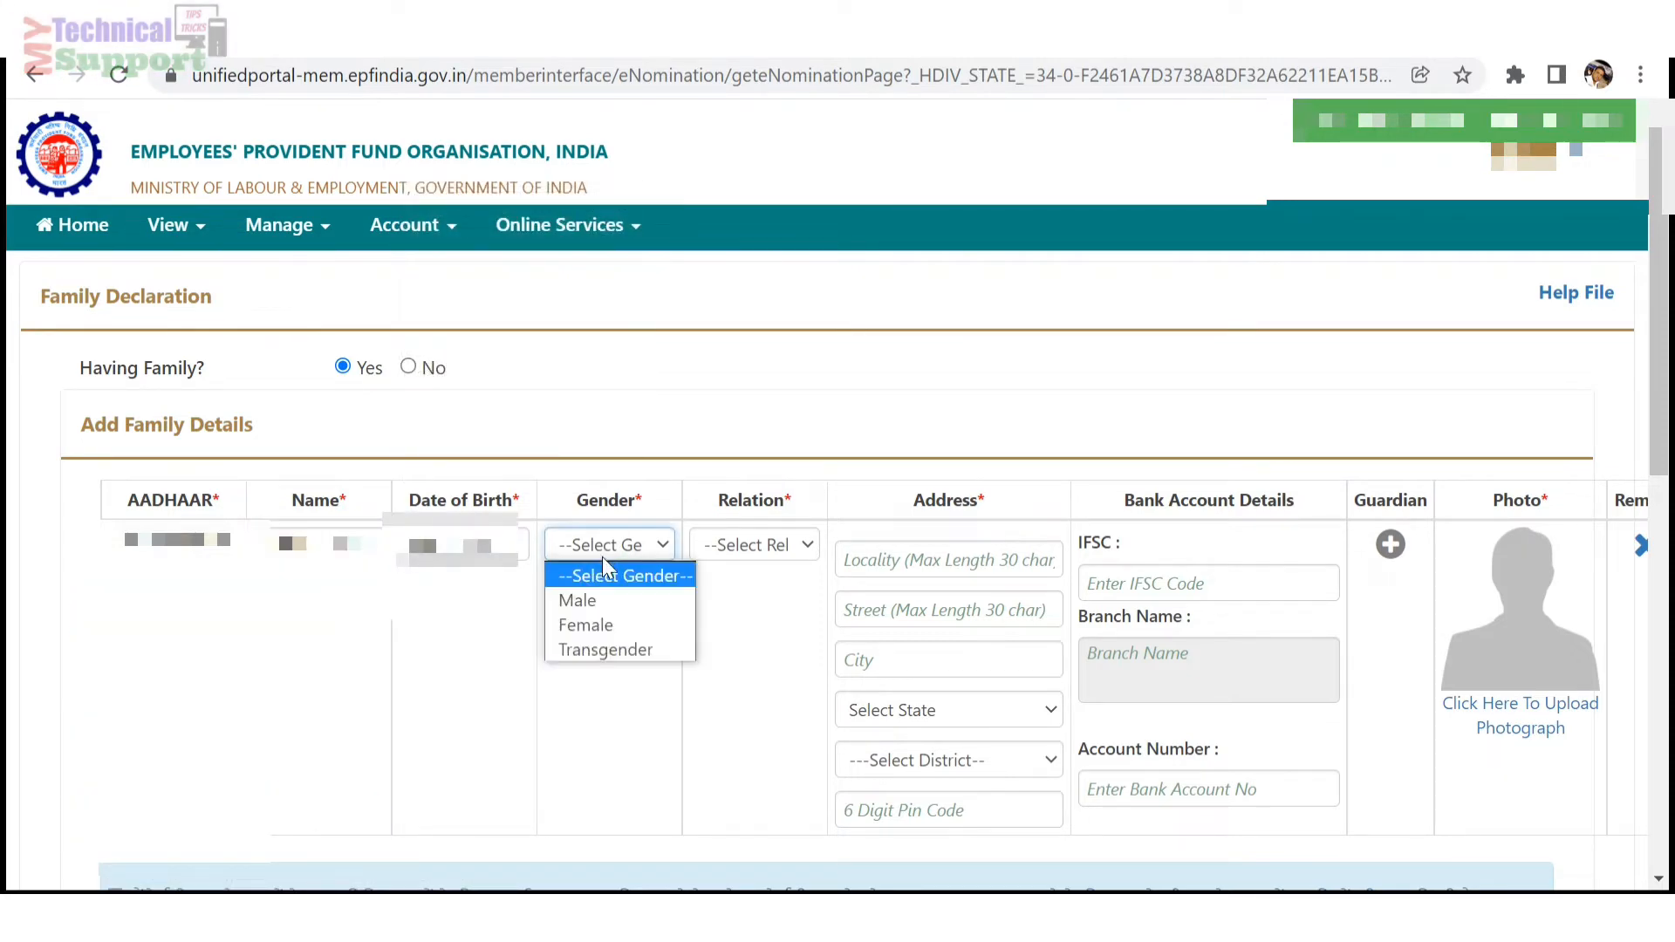
left_click(608, 624)
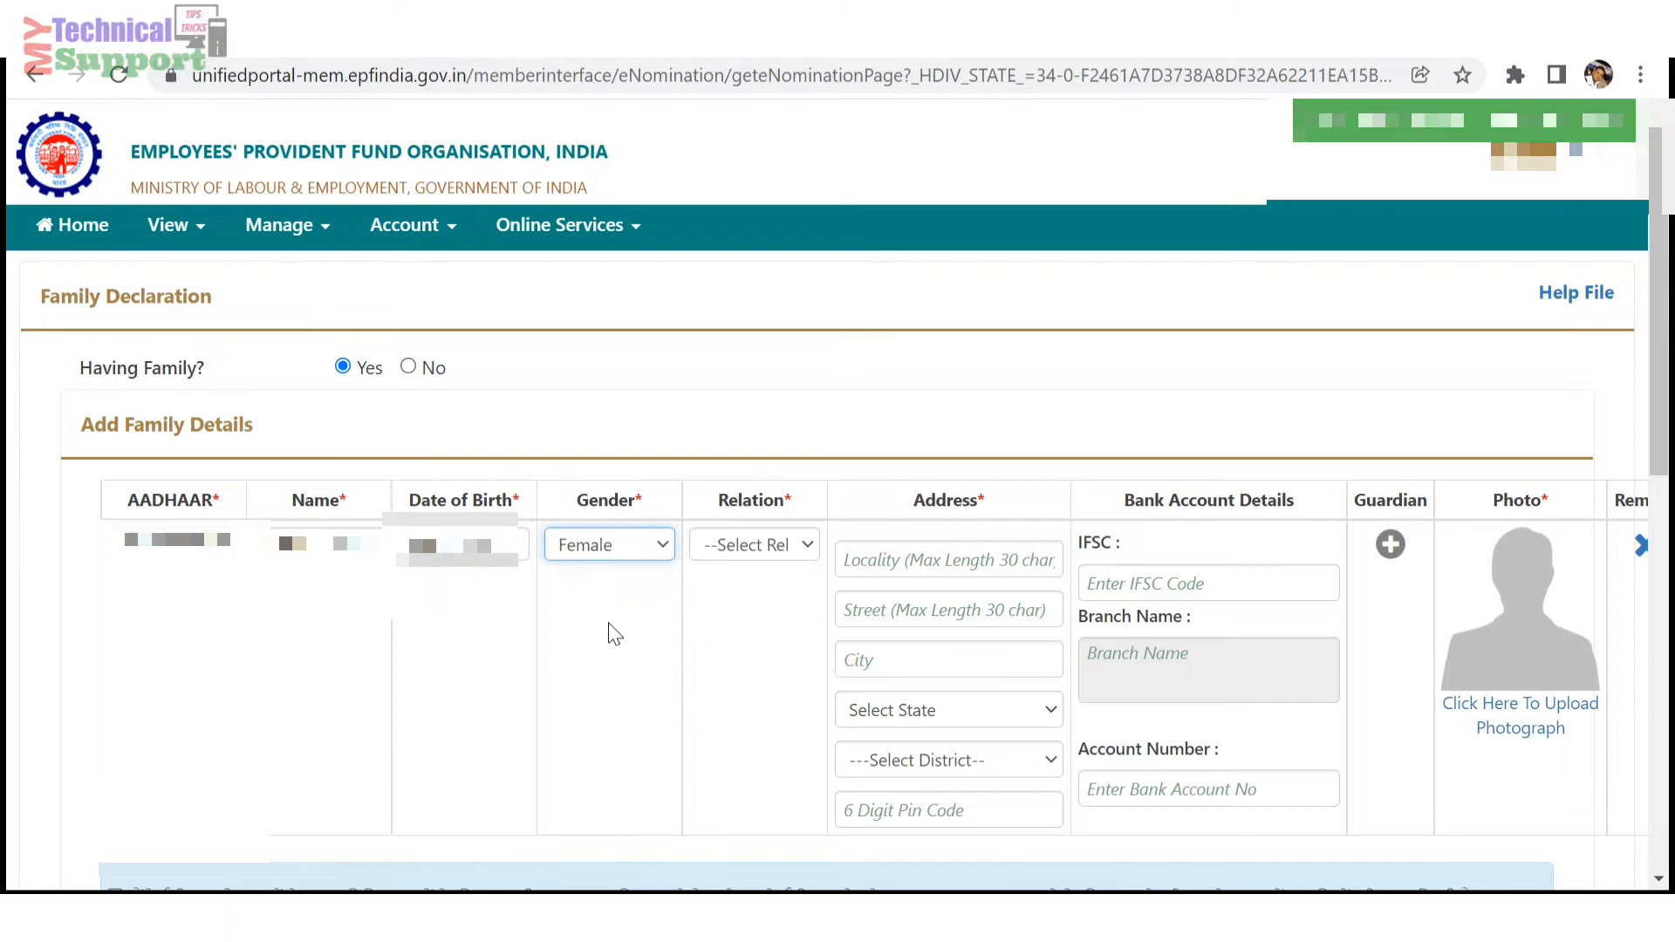
left_click(739, 551)
left_click(740, 589)
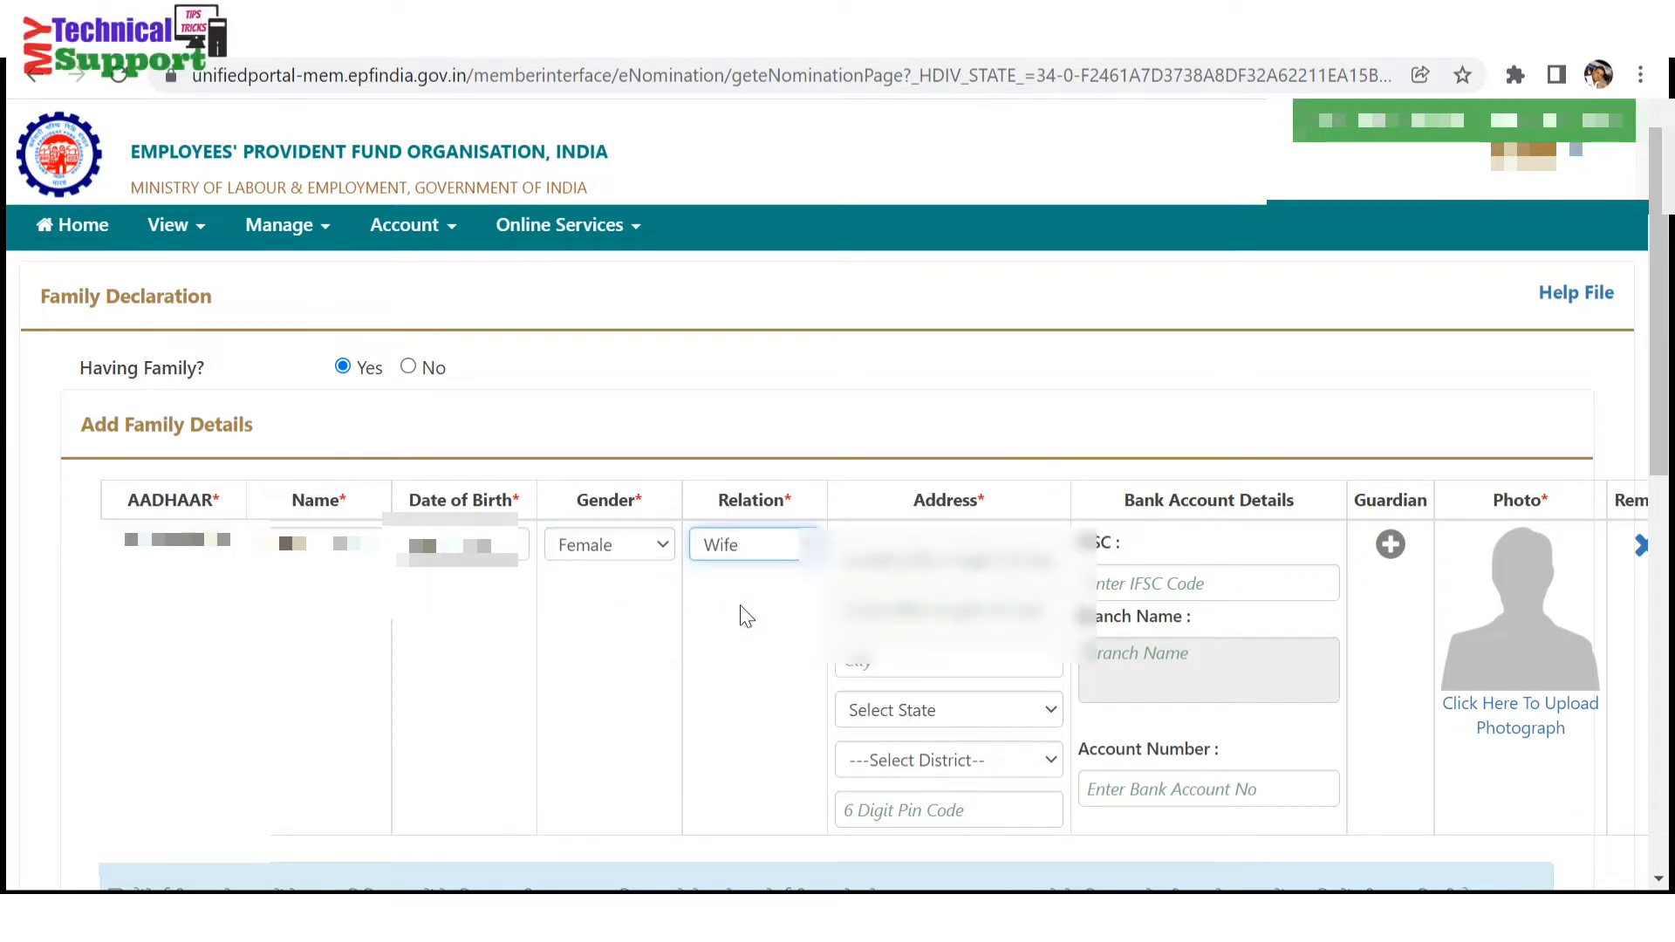
left_click(740, 607)
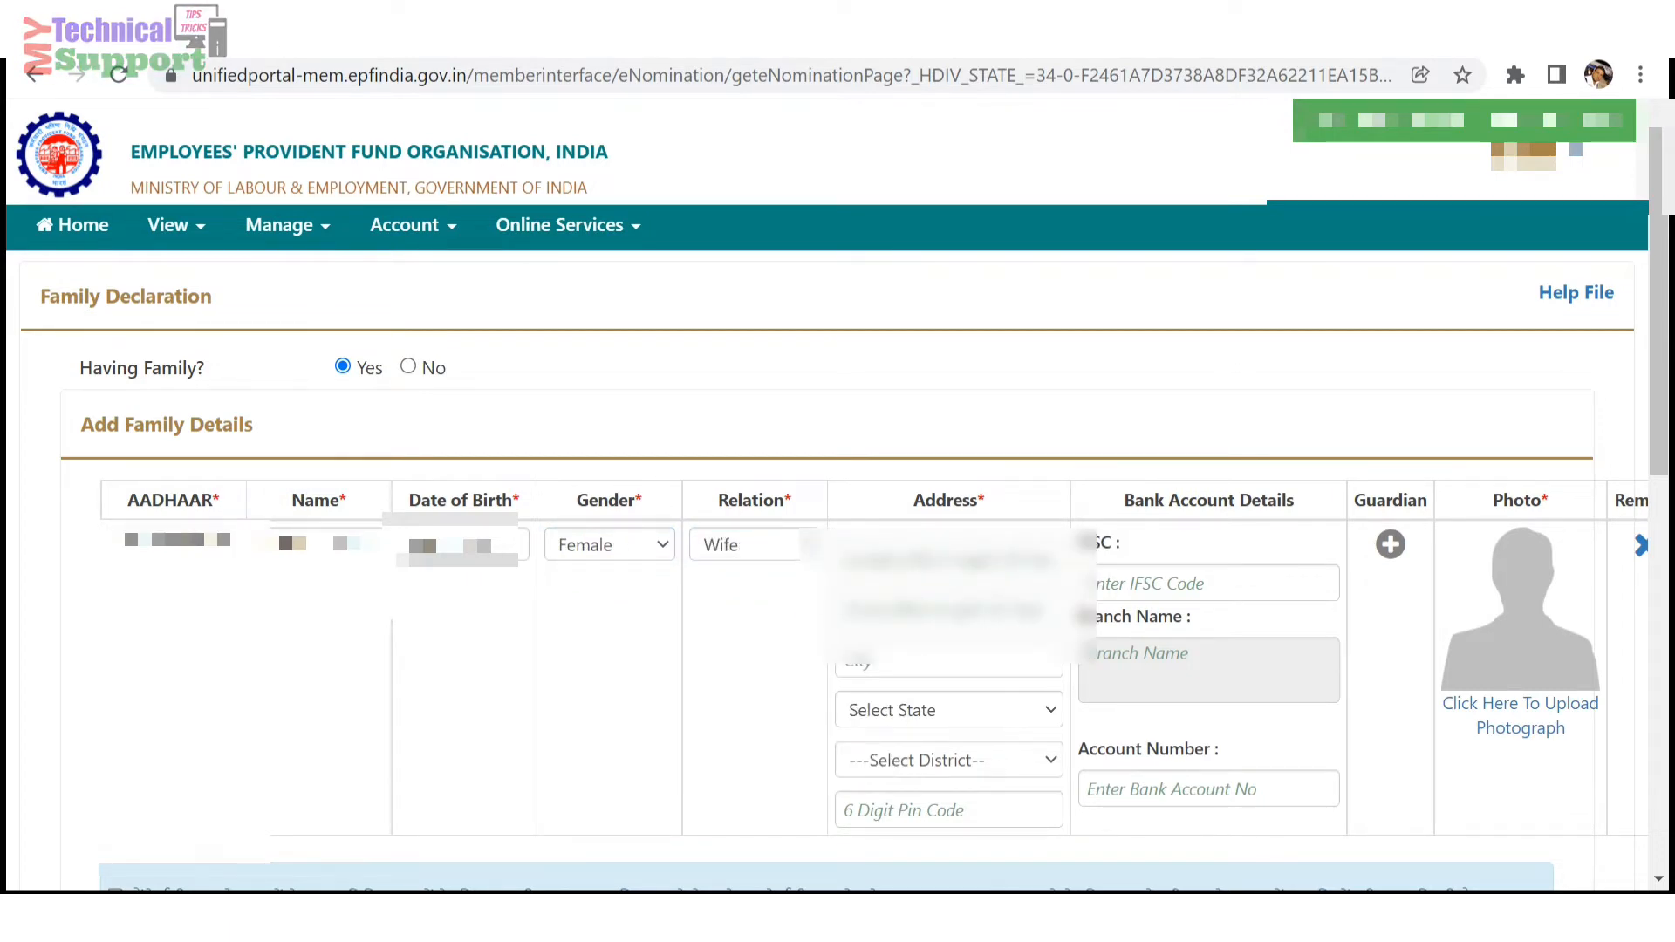
- Enter the family member's address and city, with state RAJASTHAN and district AJMER
left_click(942, 673)
type("Beawar")
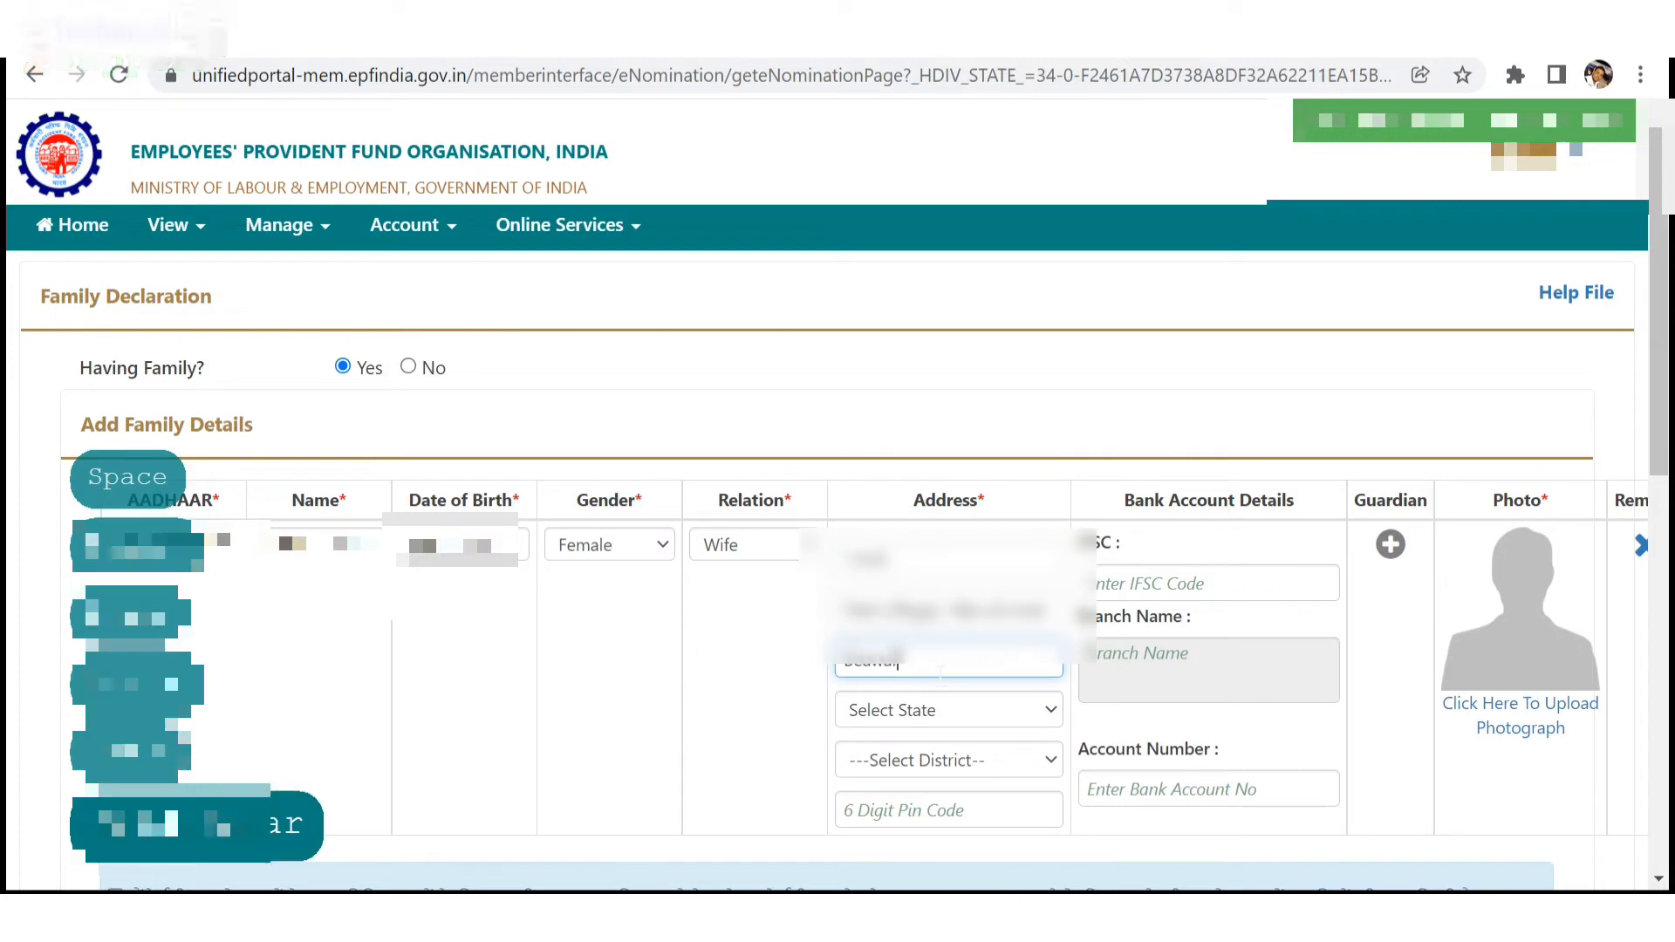
left_click(942, 714)
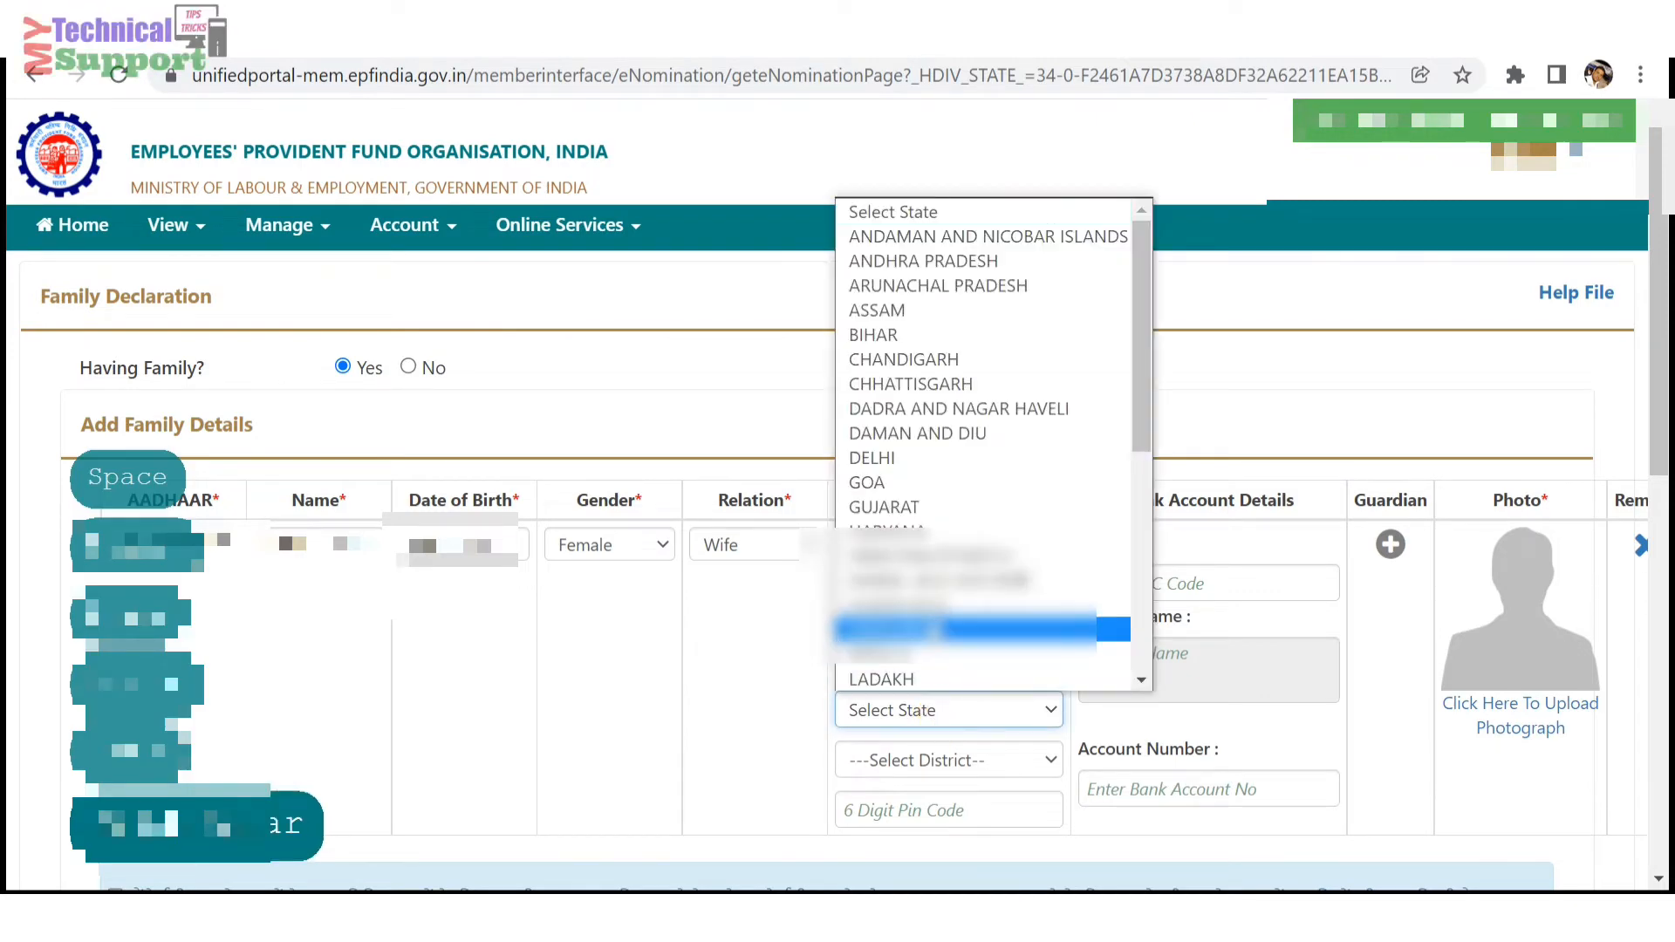
scroll(986, 523, "down", 5)
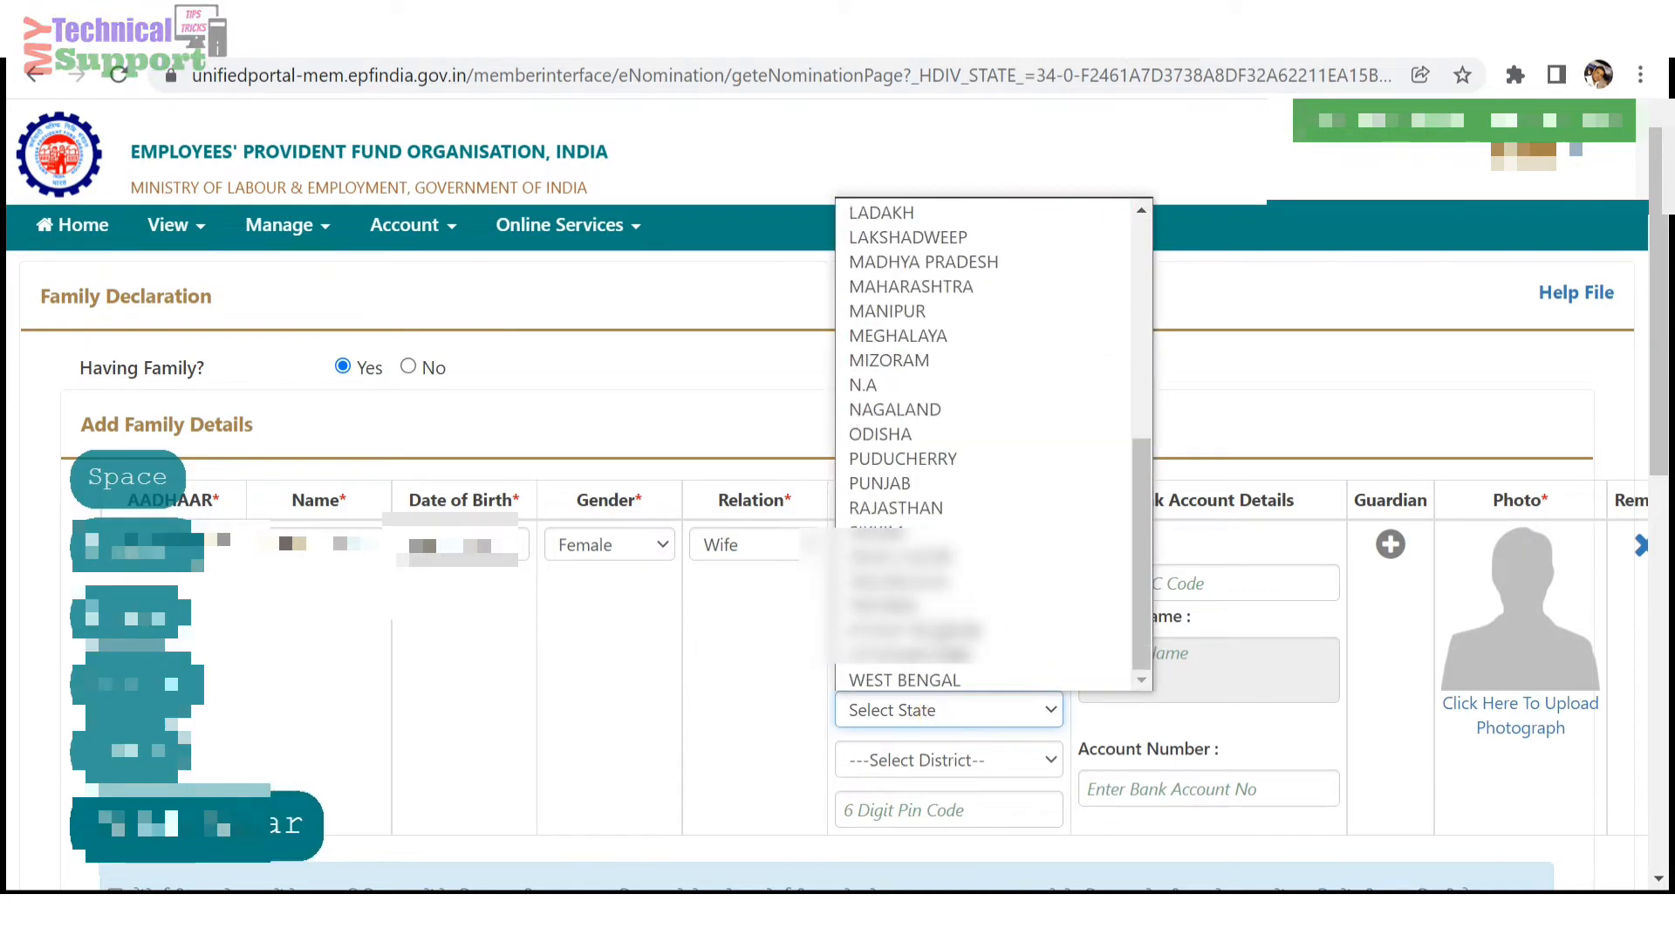
left_click(896, 508)
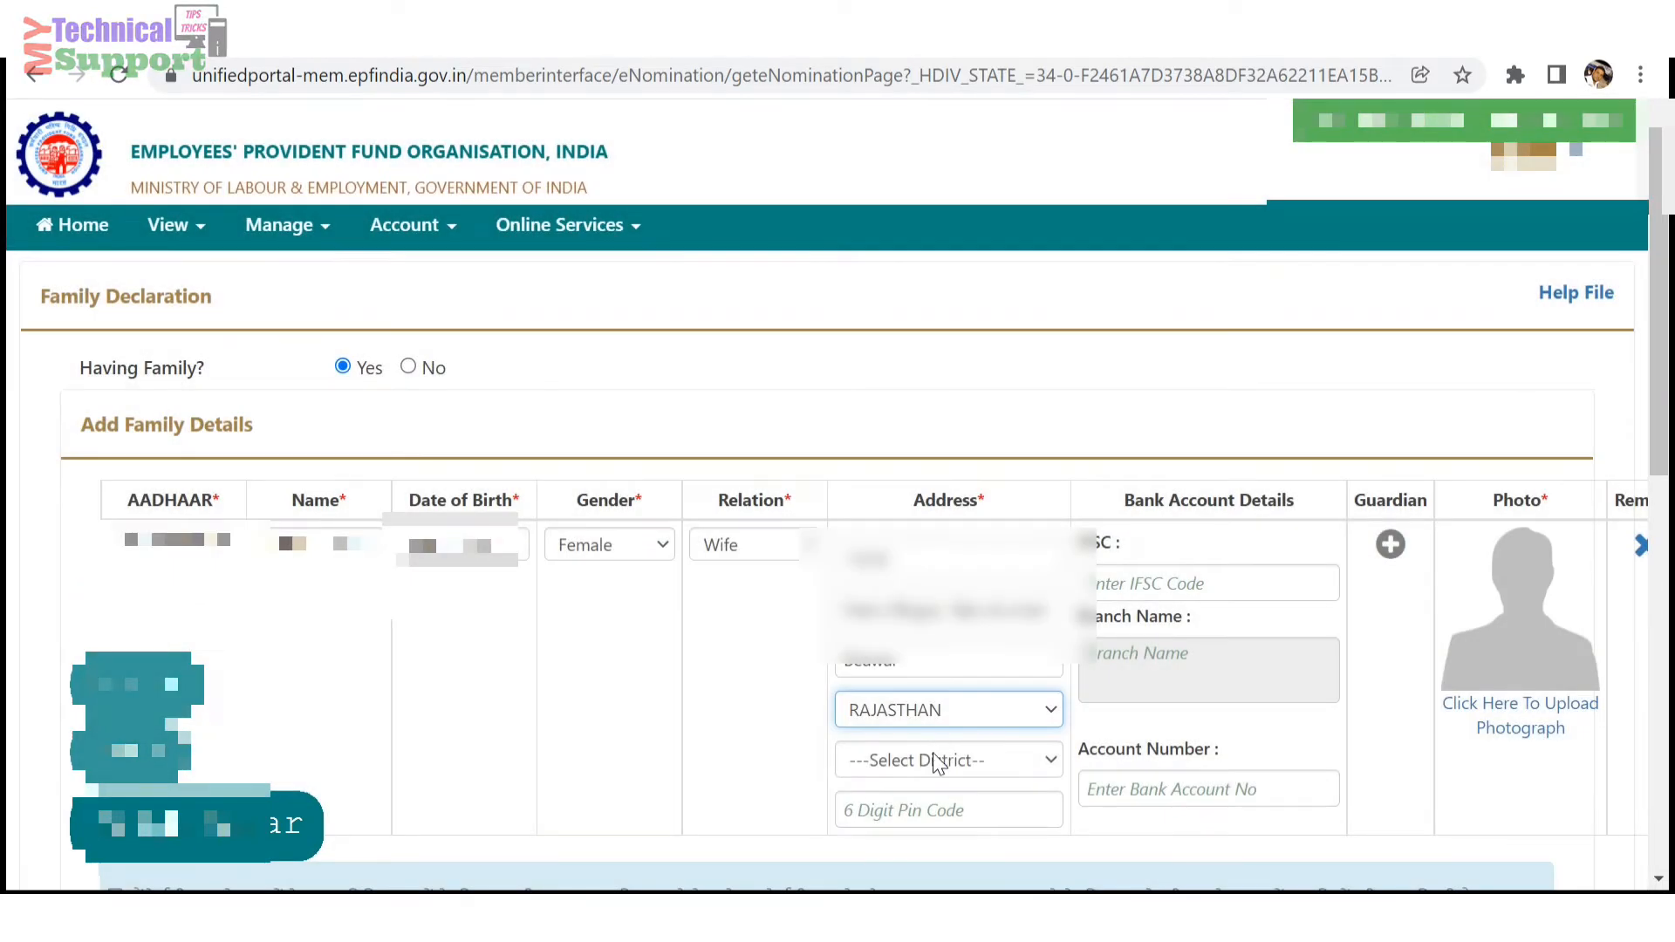
left_click(938, 761)
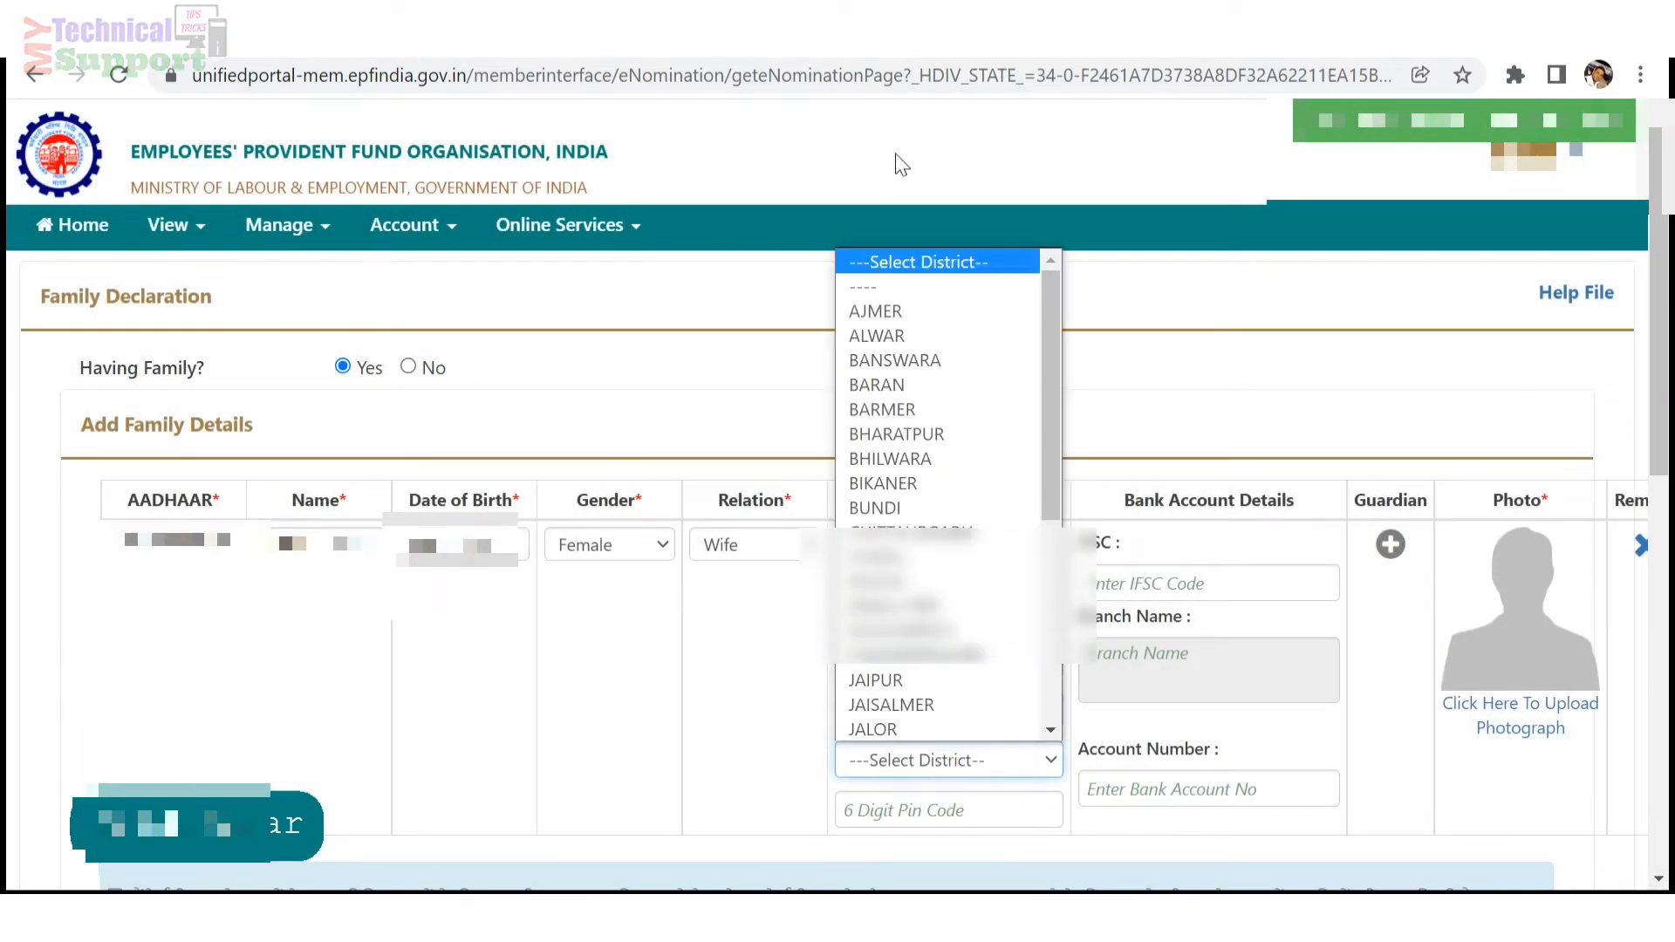
left_click(883, 309)
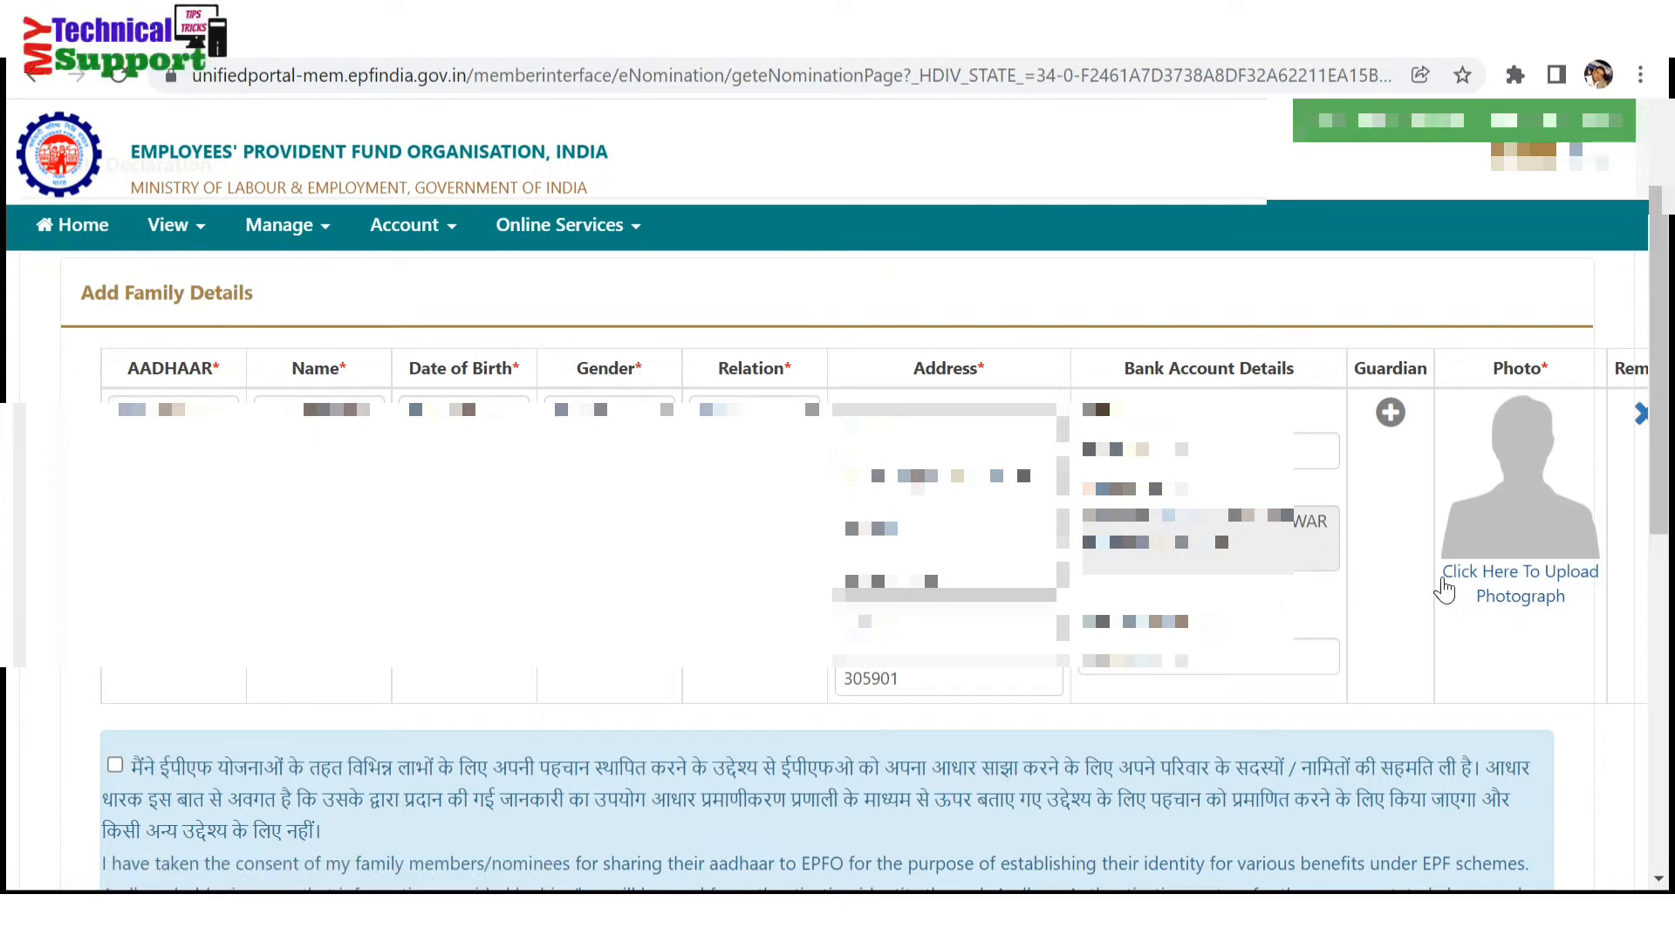
- Choose the second photo file from the photos folder as the family member's photograph
left_click(1519, 572)
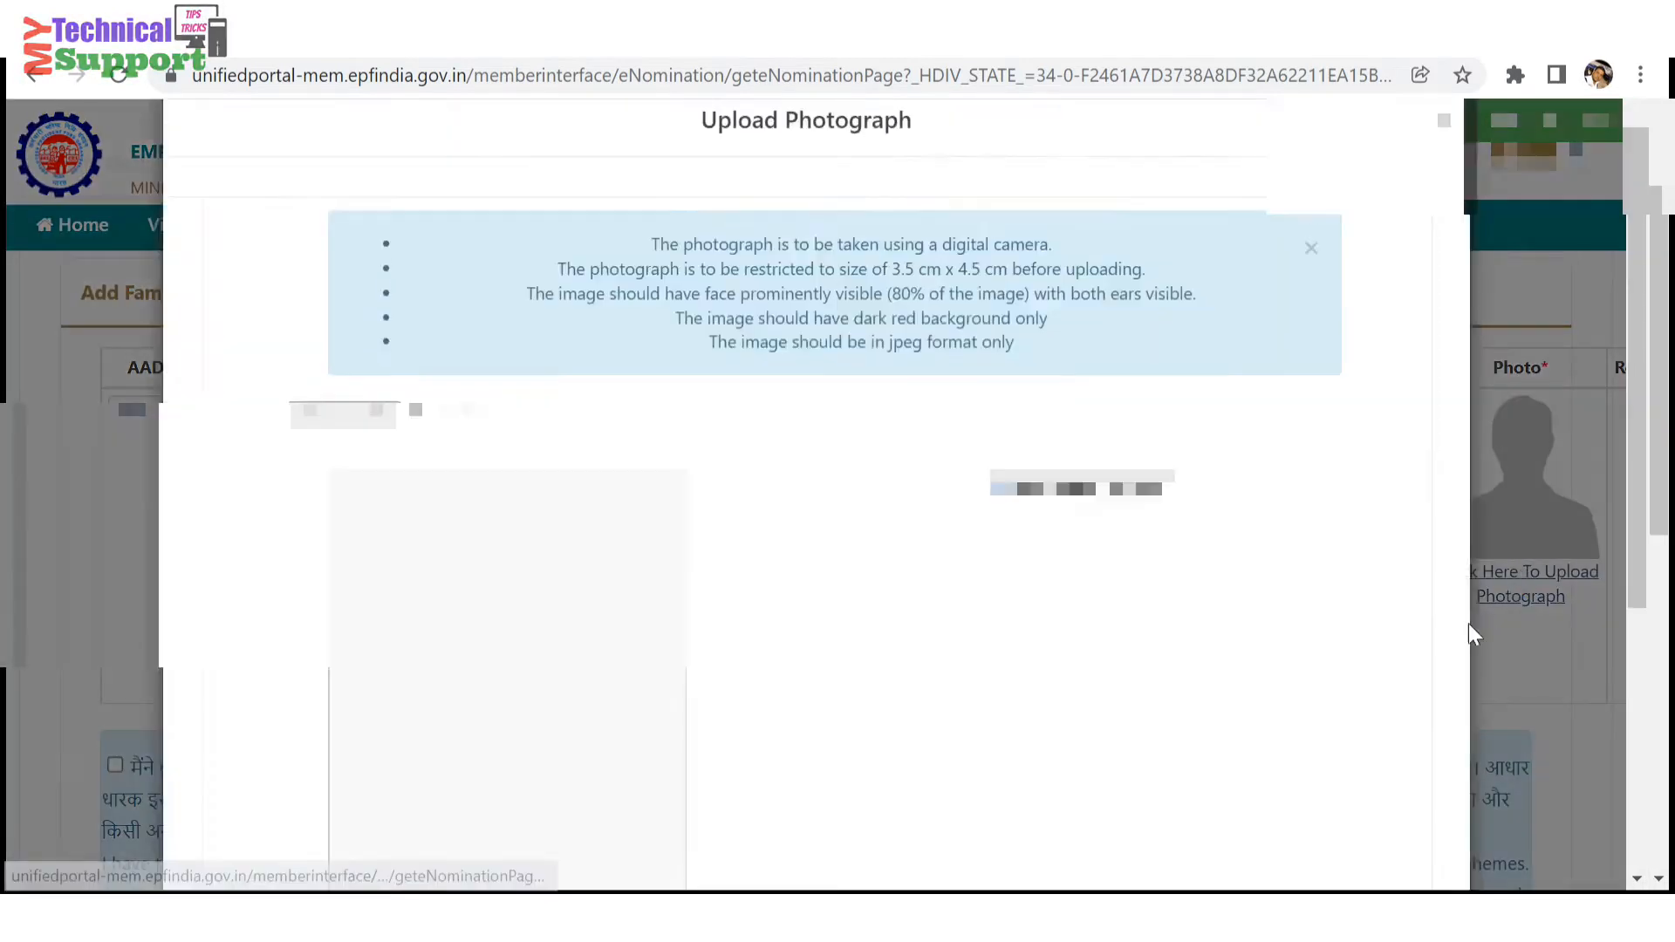
scroll(388, 526, "down", 3)
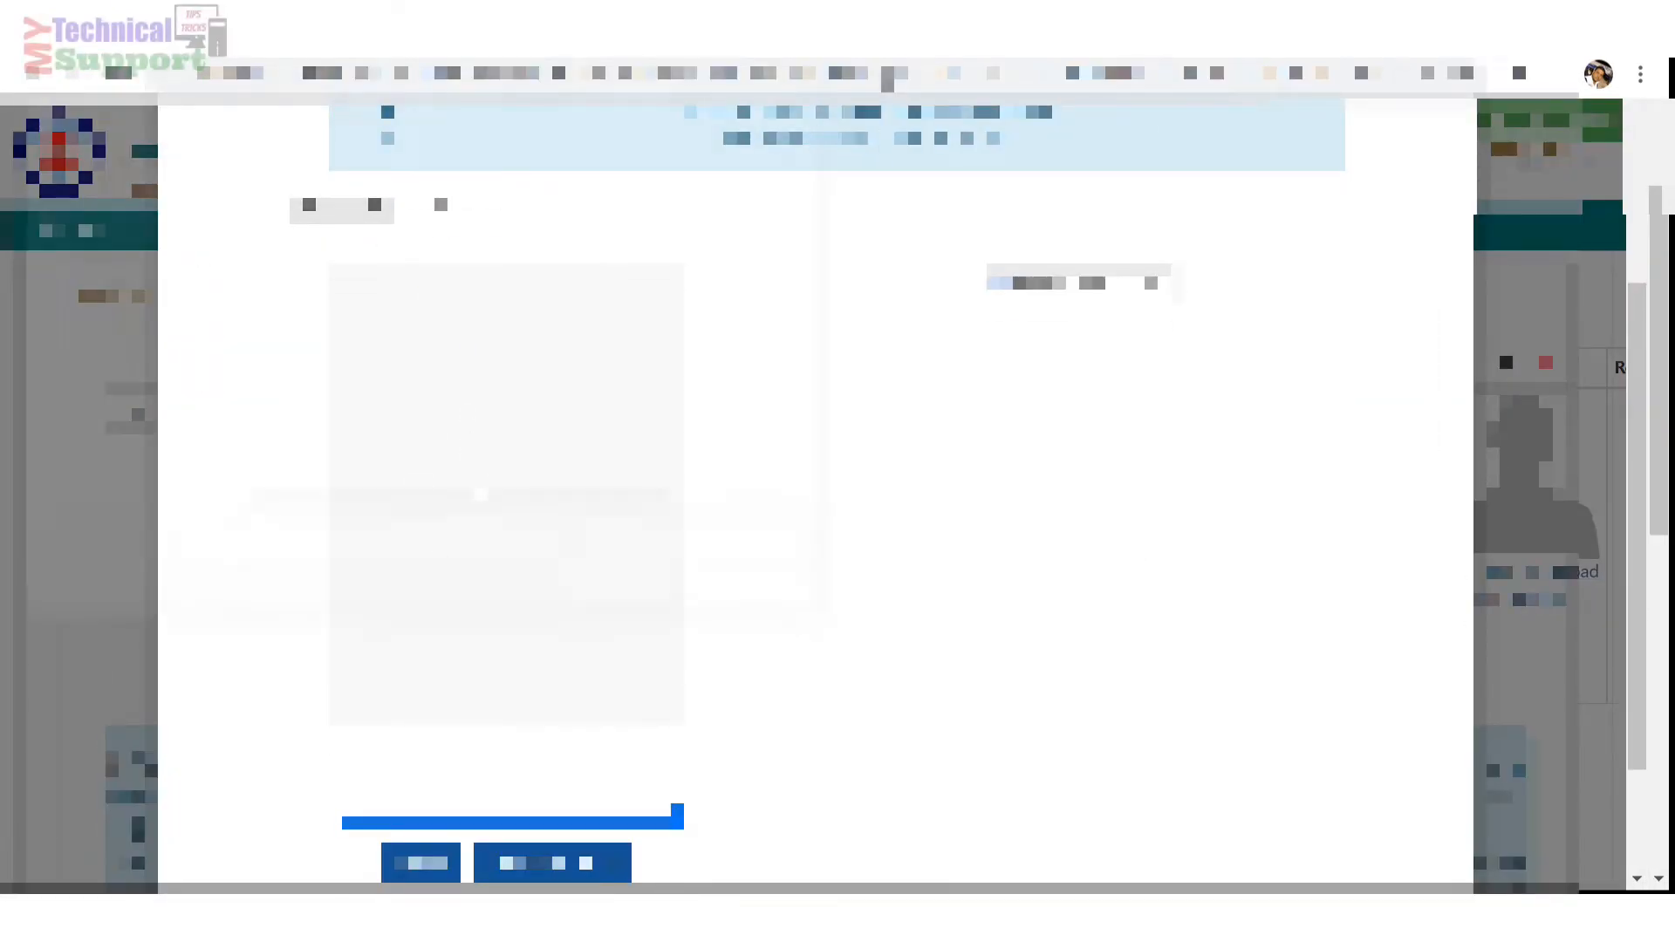
left_click(479, 486)
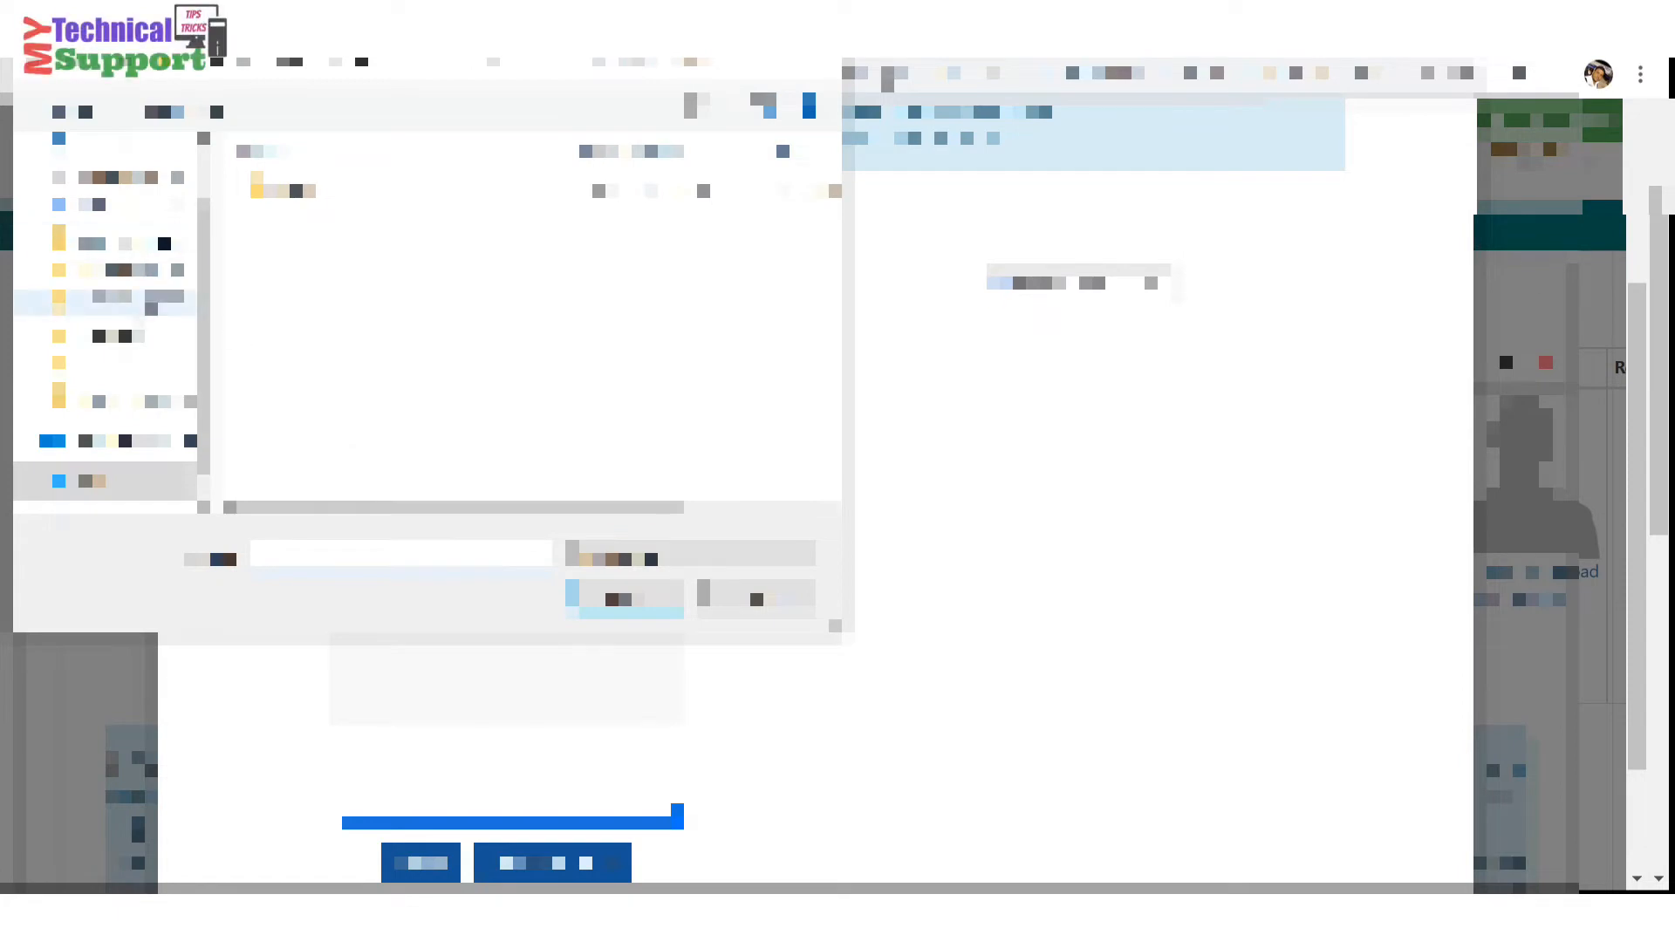
left_click(105, 364)
scroll(454, 393, "down", 10)
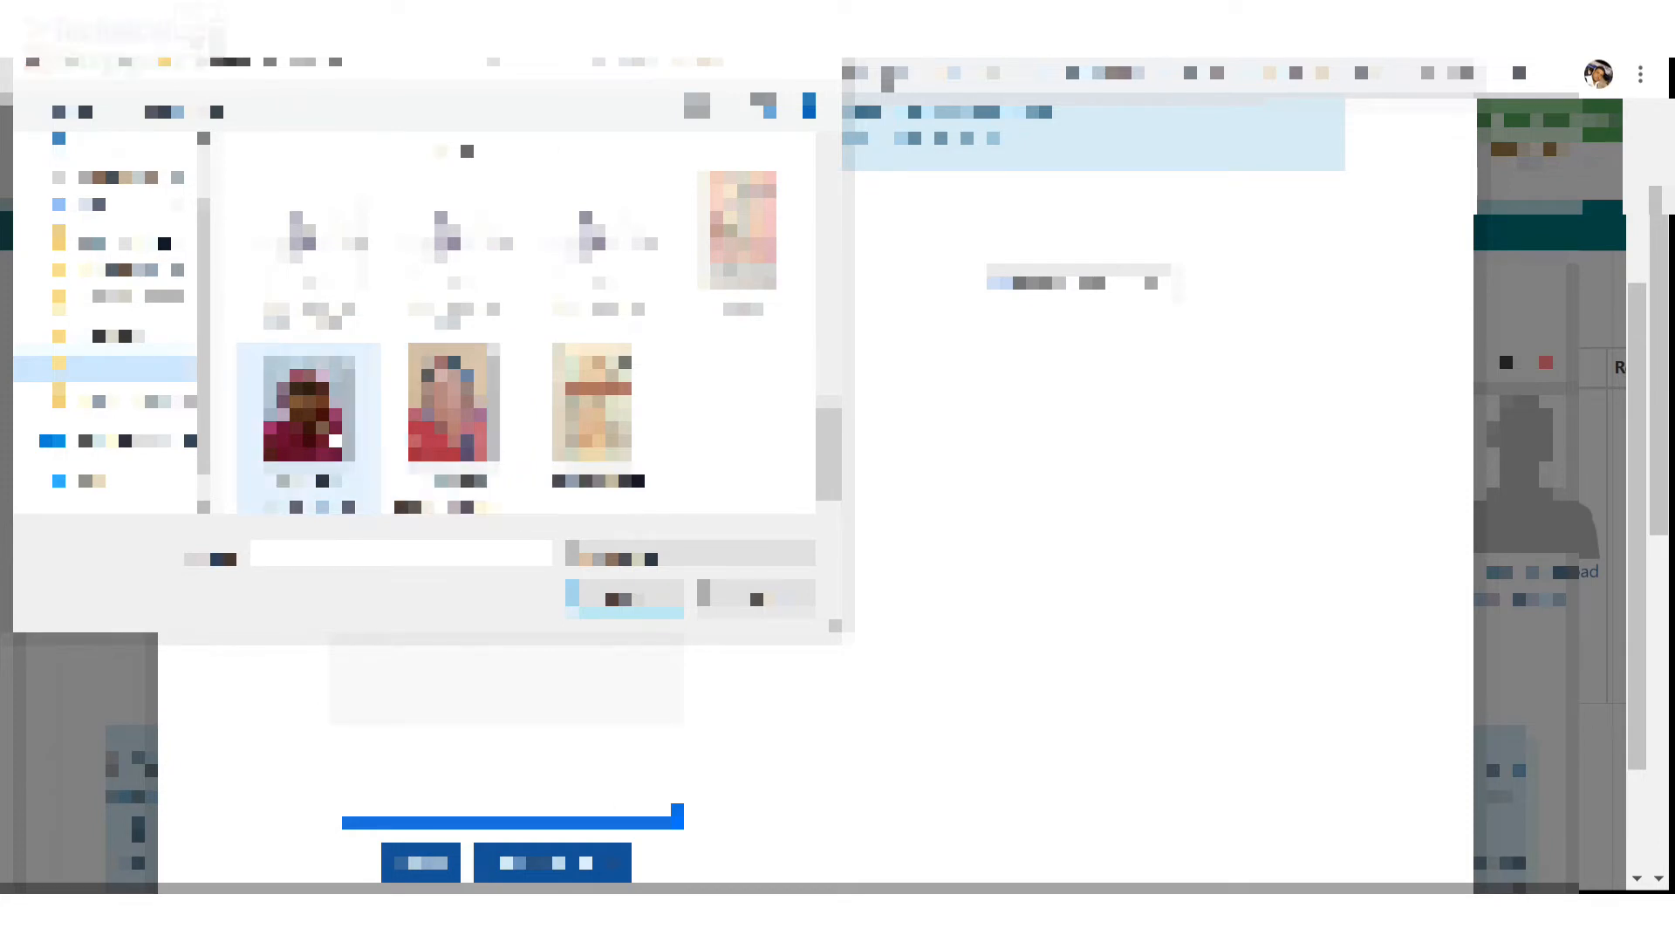
left_click(480, 408)
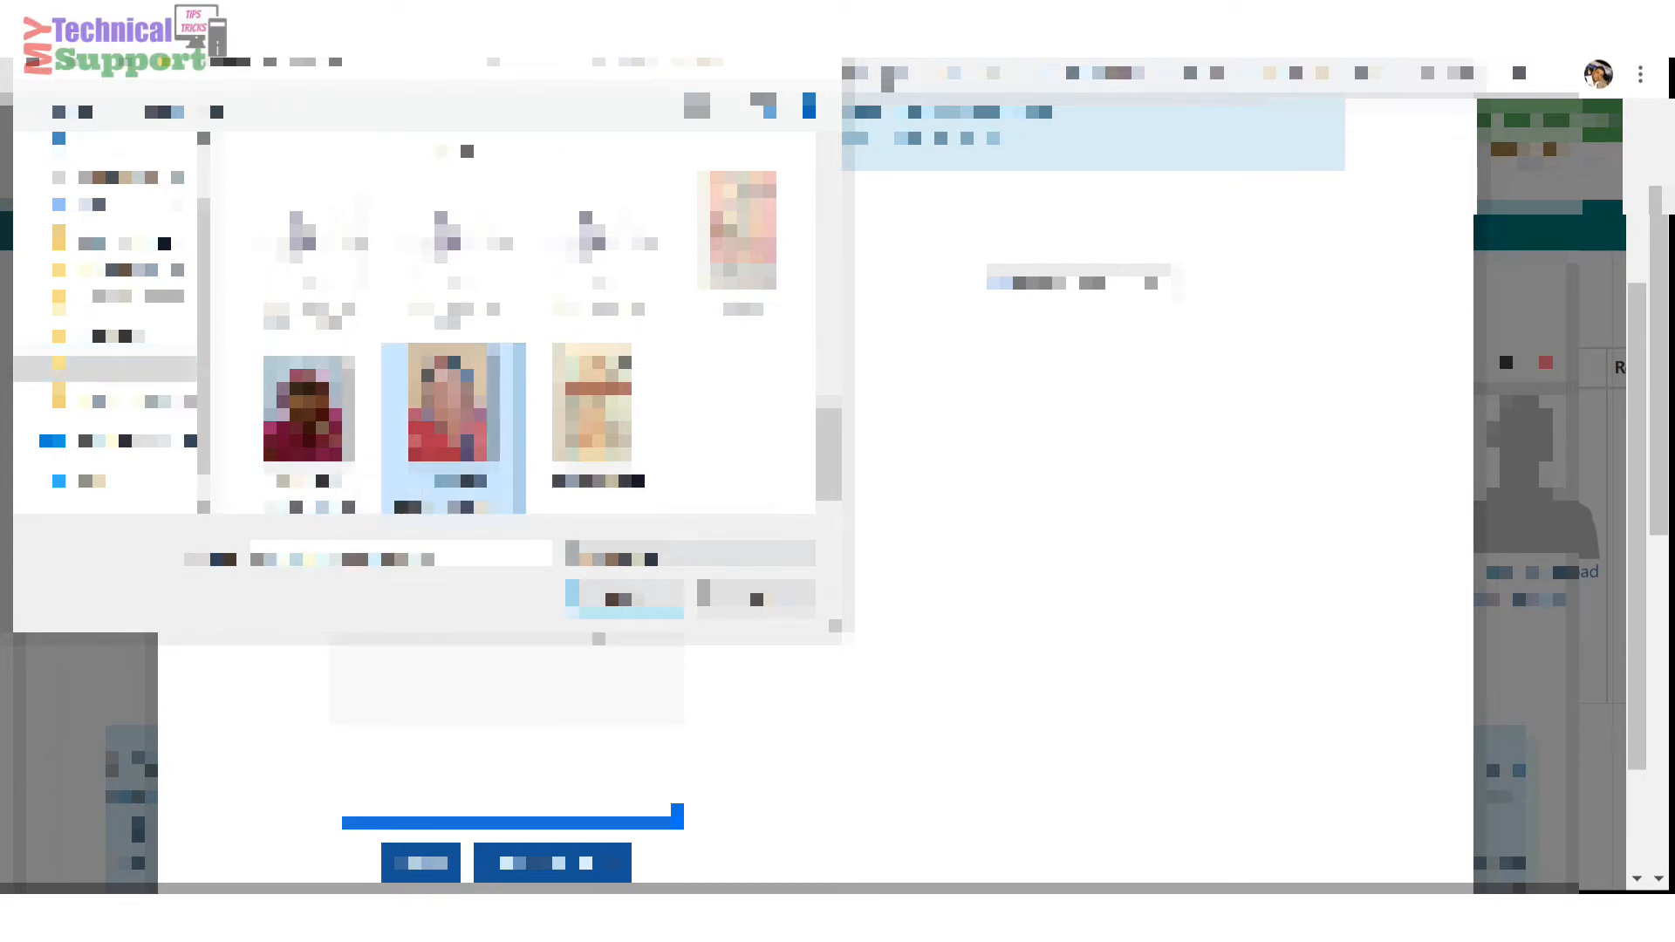
key("Return")
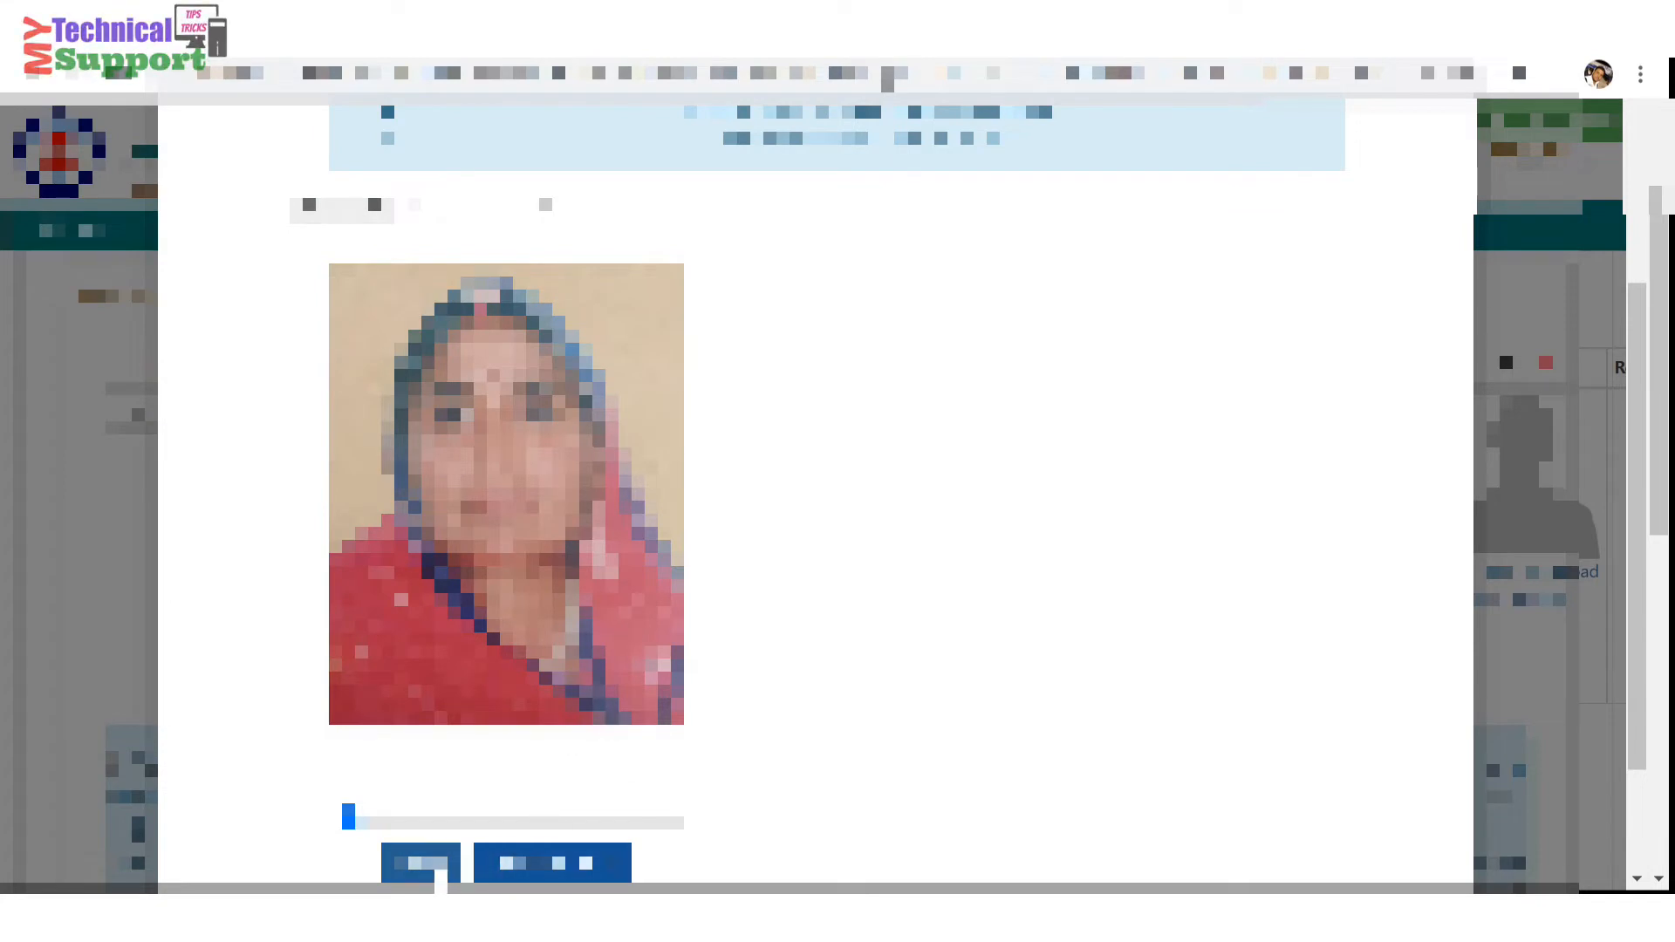
- Crop and save the photograph, confirming the save and success alerts
left_click(434, 869)
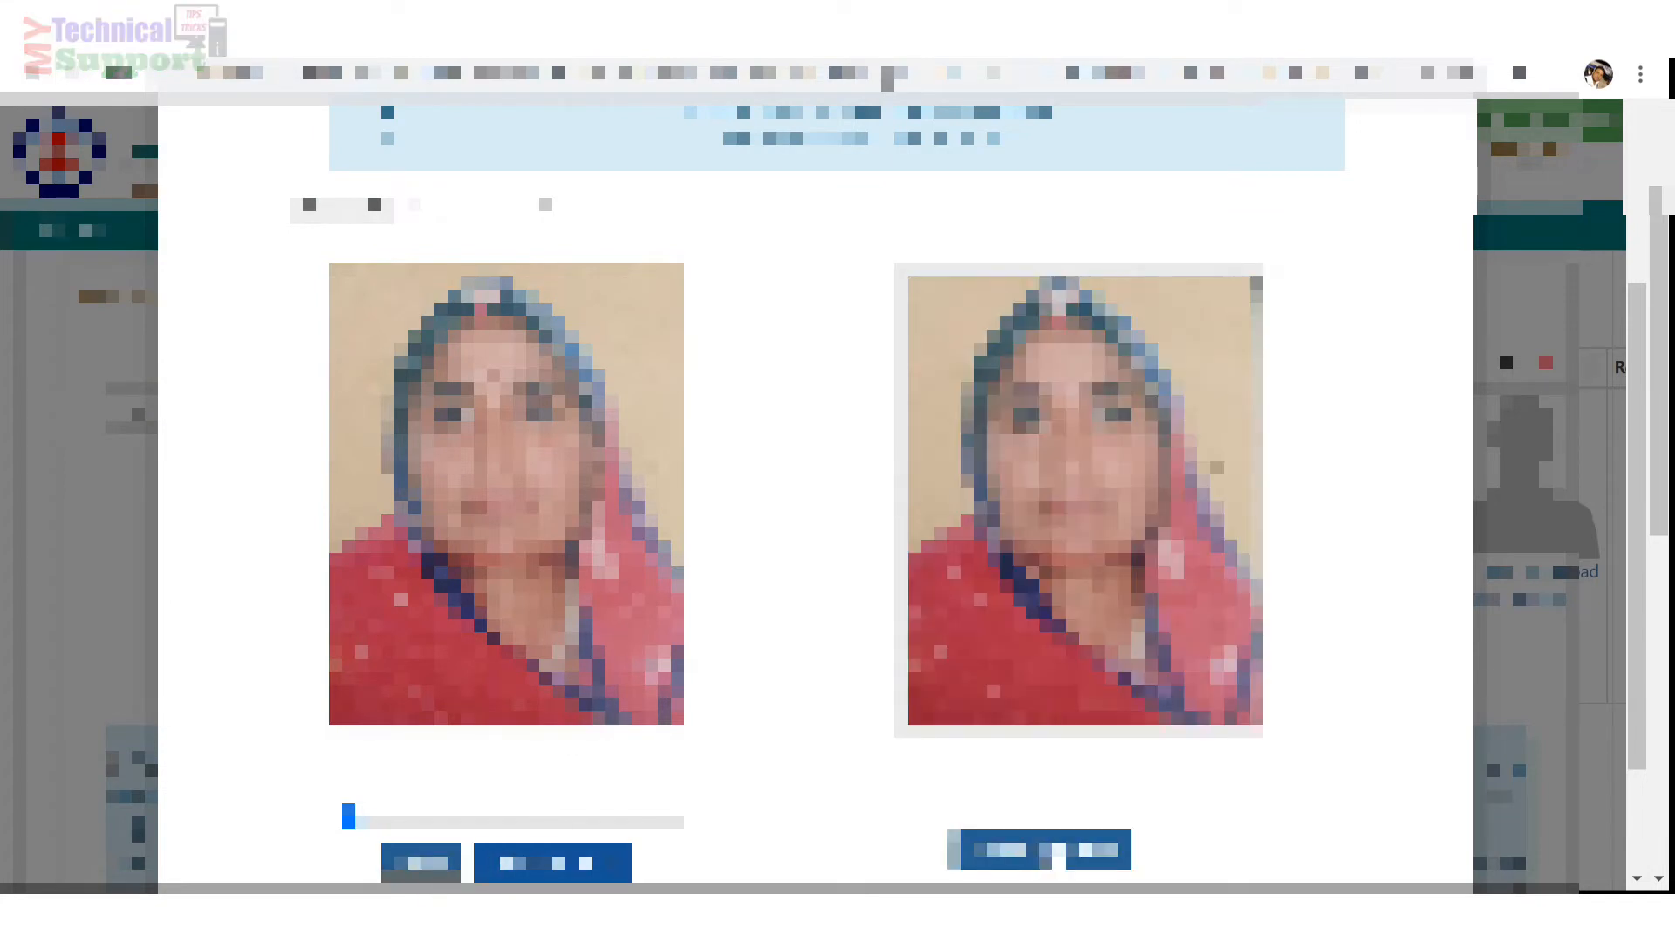
left_click(1051, 851)
left_click(954, 230)
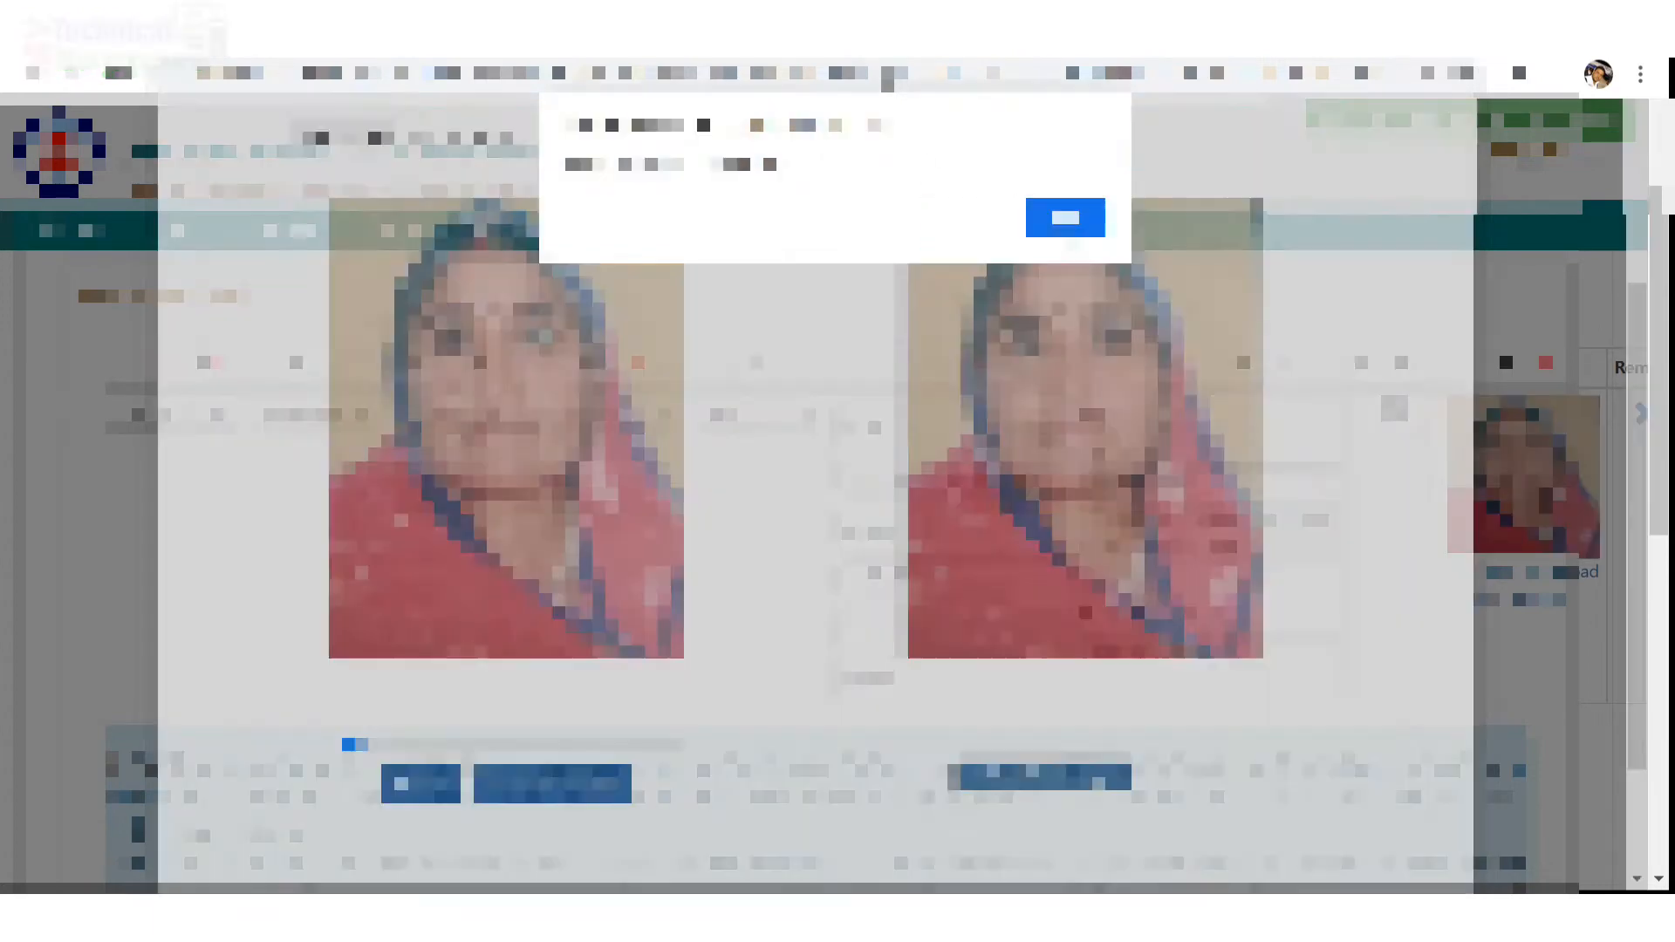
left_click(1065, 224)
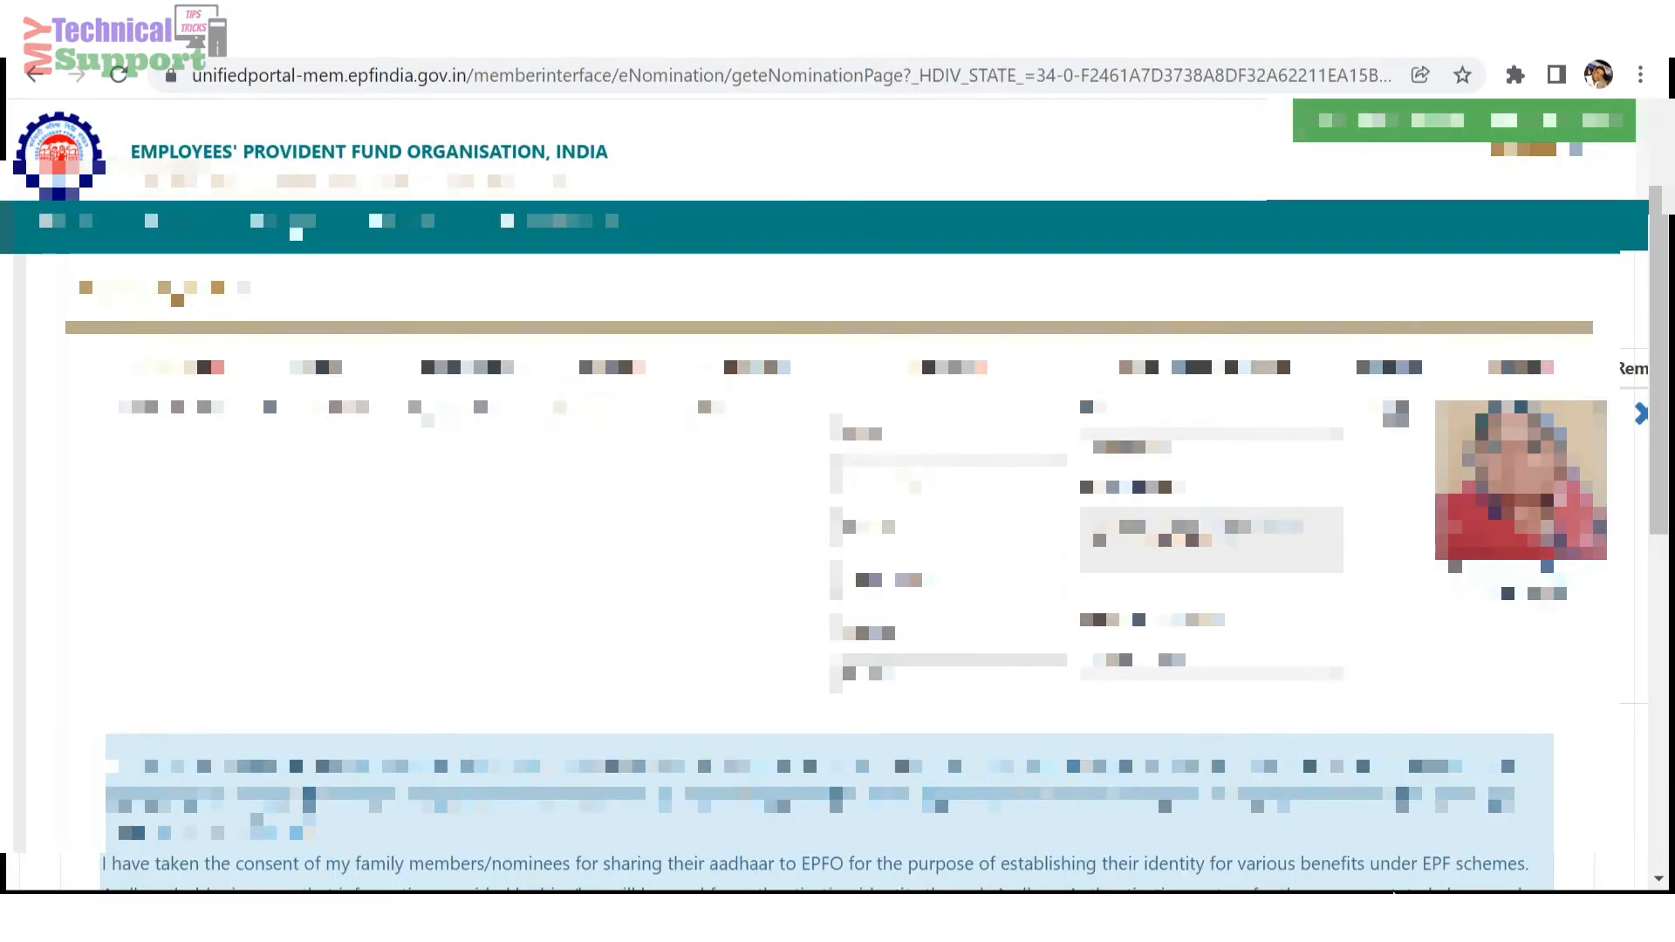
- Tick the Aadhaar sharing consent and click Save Family Details
scroll(1441, 819, "down", 3)
scroll(1441, 819, "up", 3)
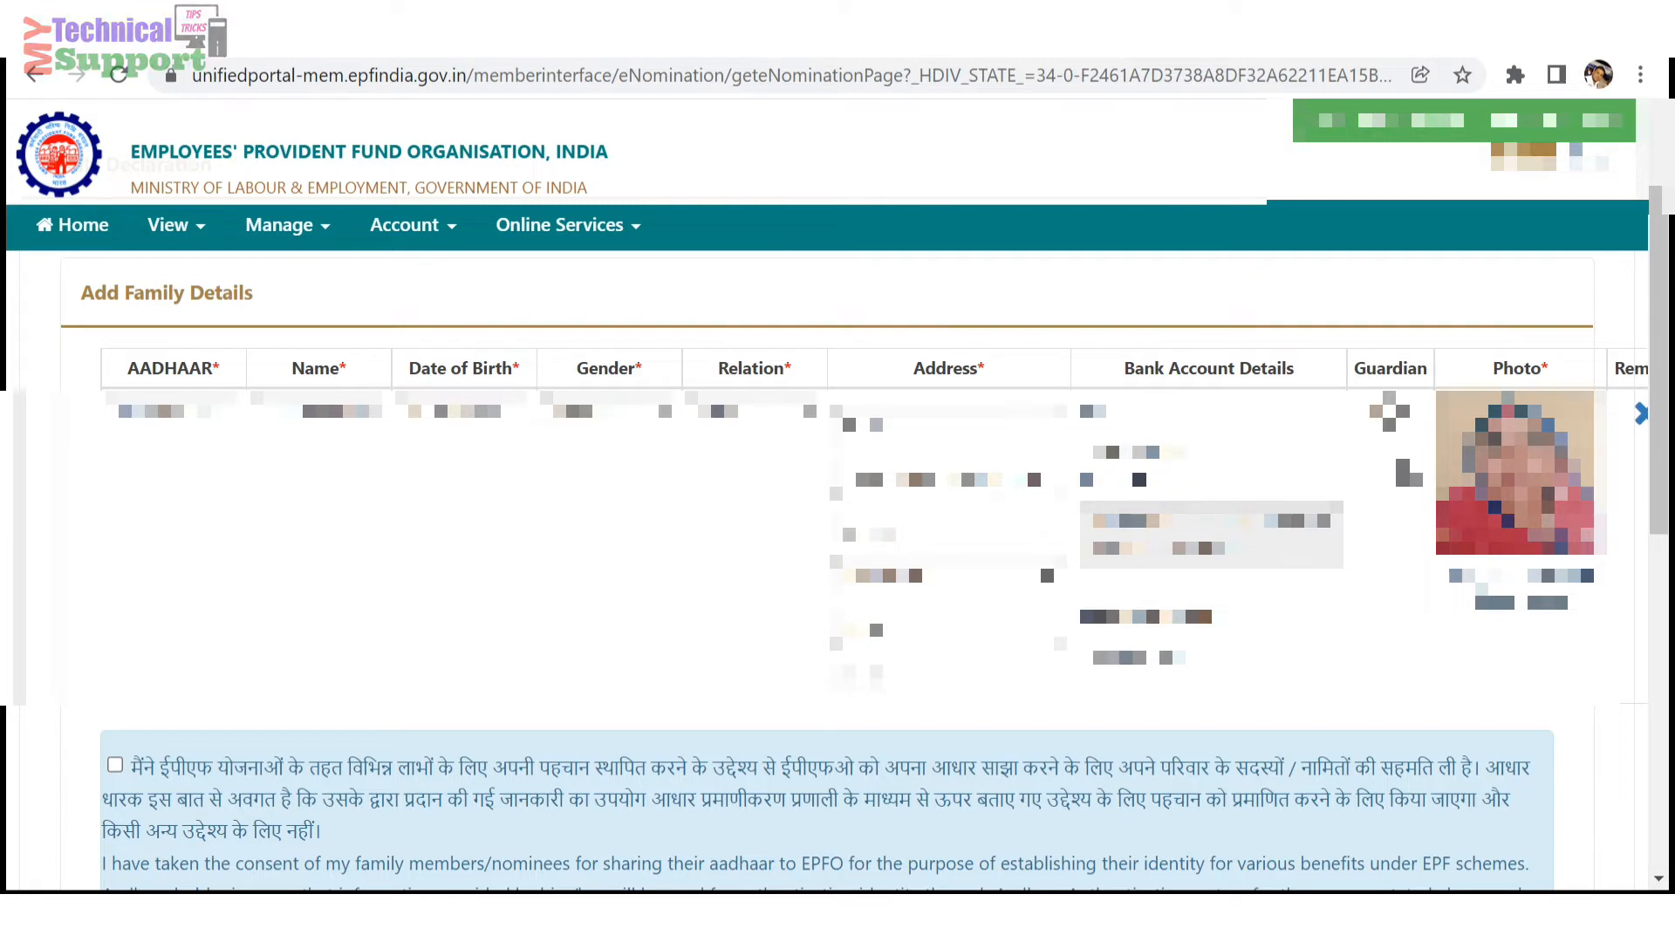
scroll(144, 649, "down", 1)
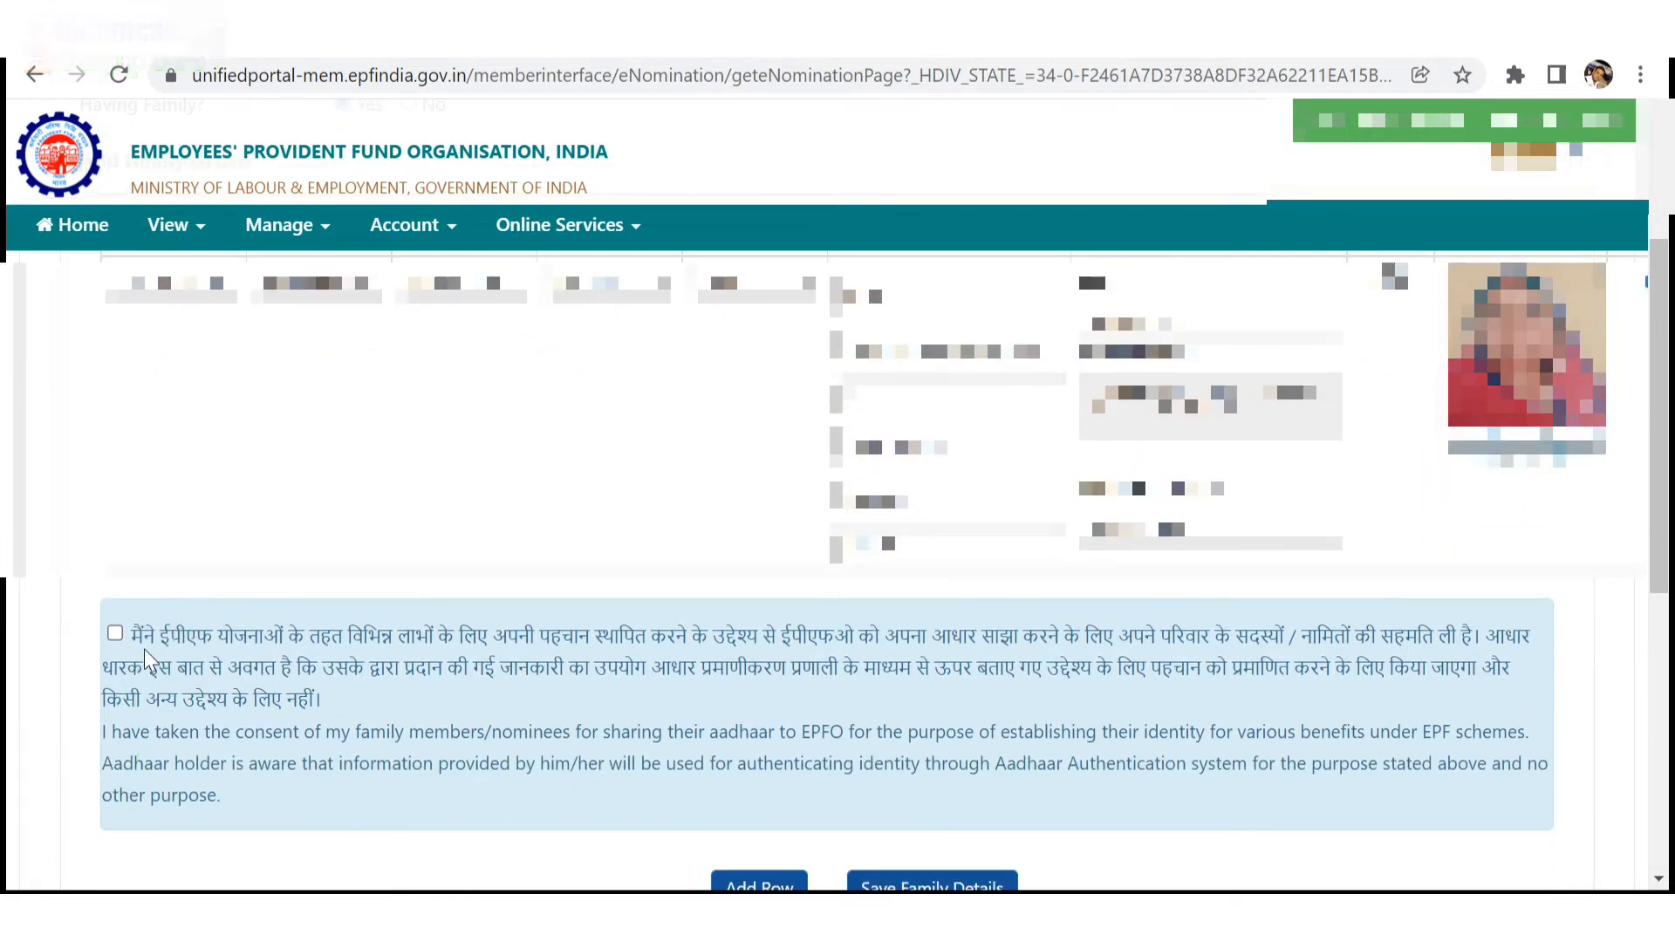
left_click(116, 635)
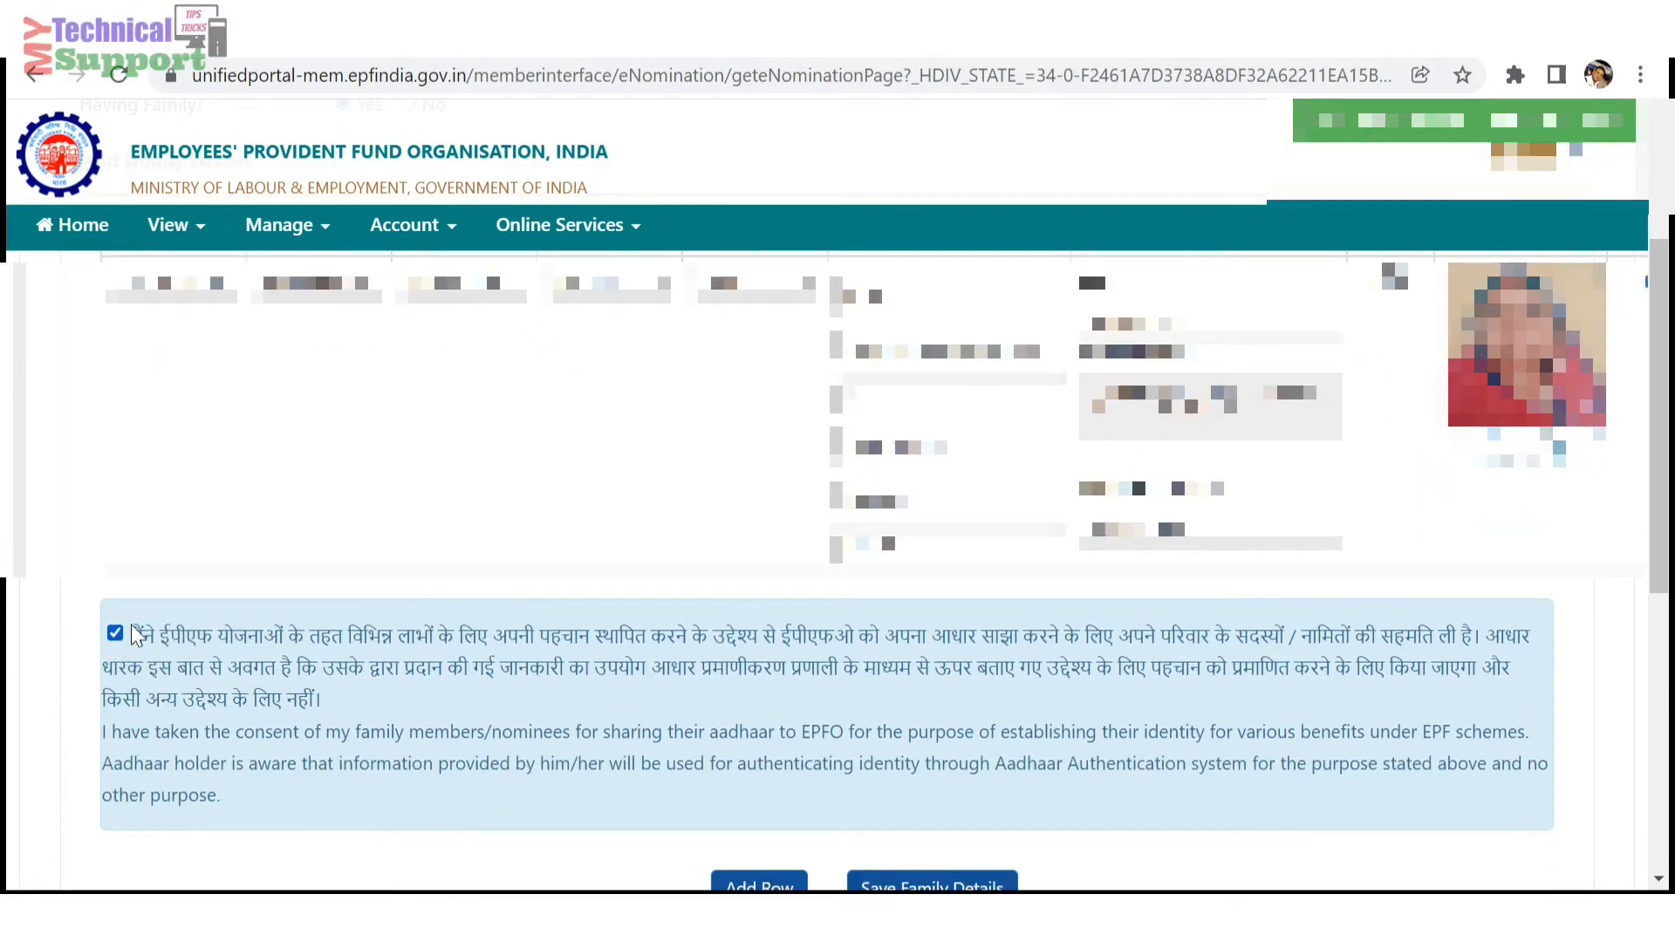
scroll(137, 636, "down", 2)
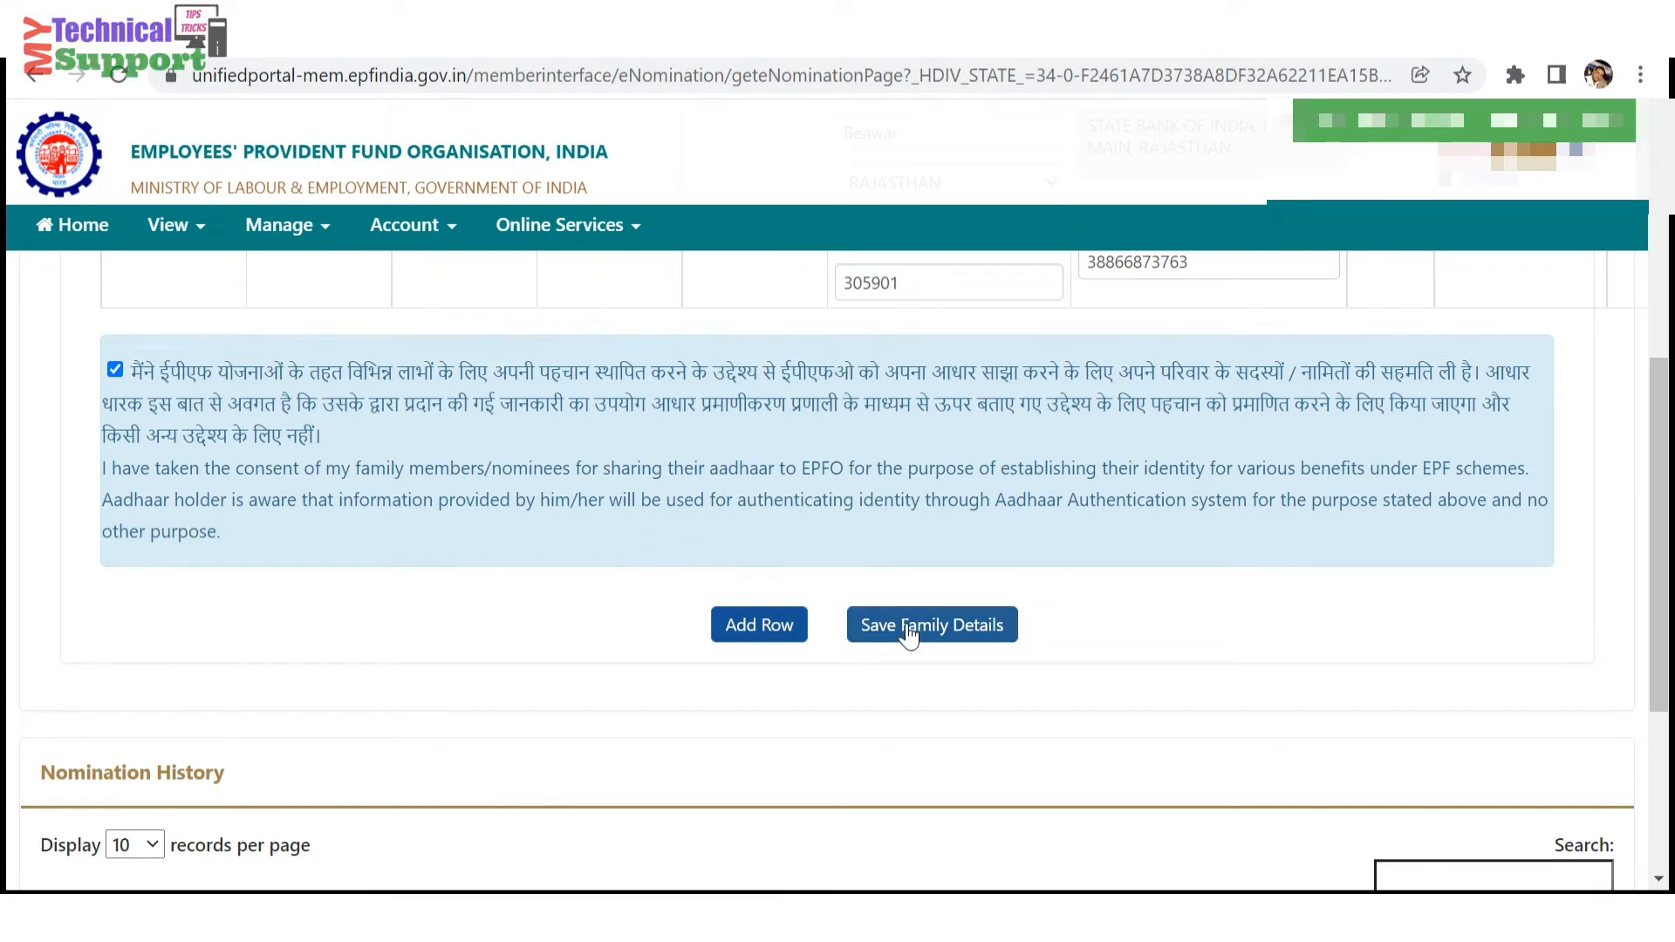
scroll(912, 702, "down", 3)
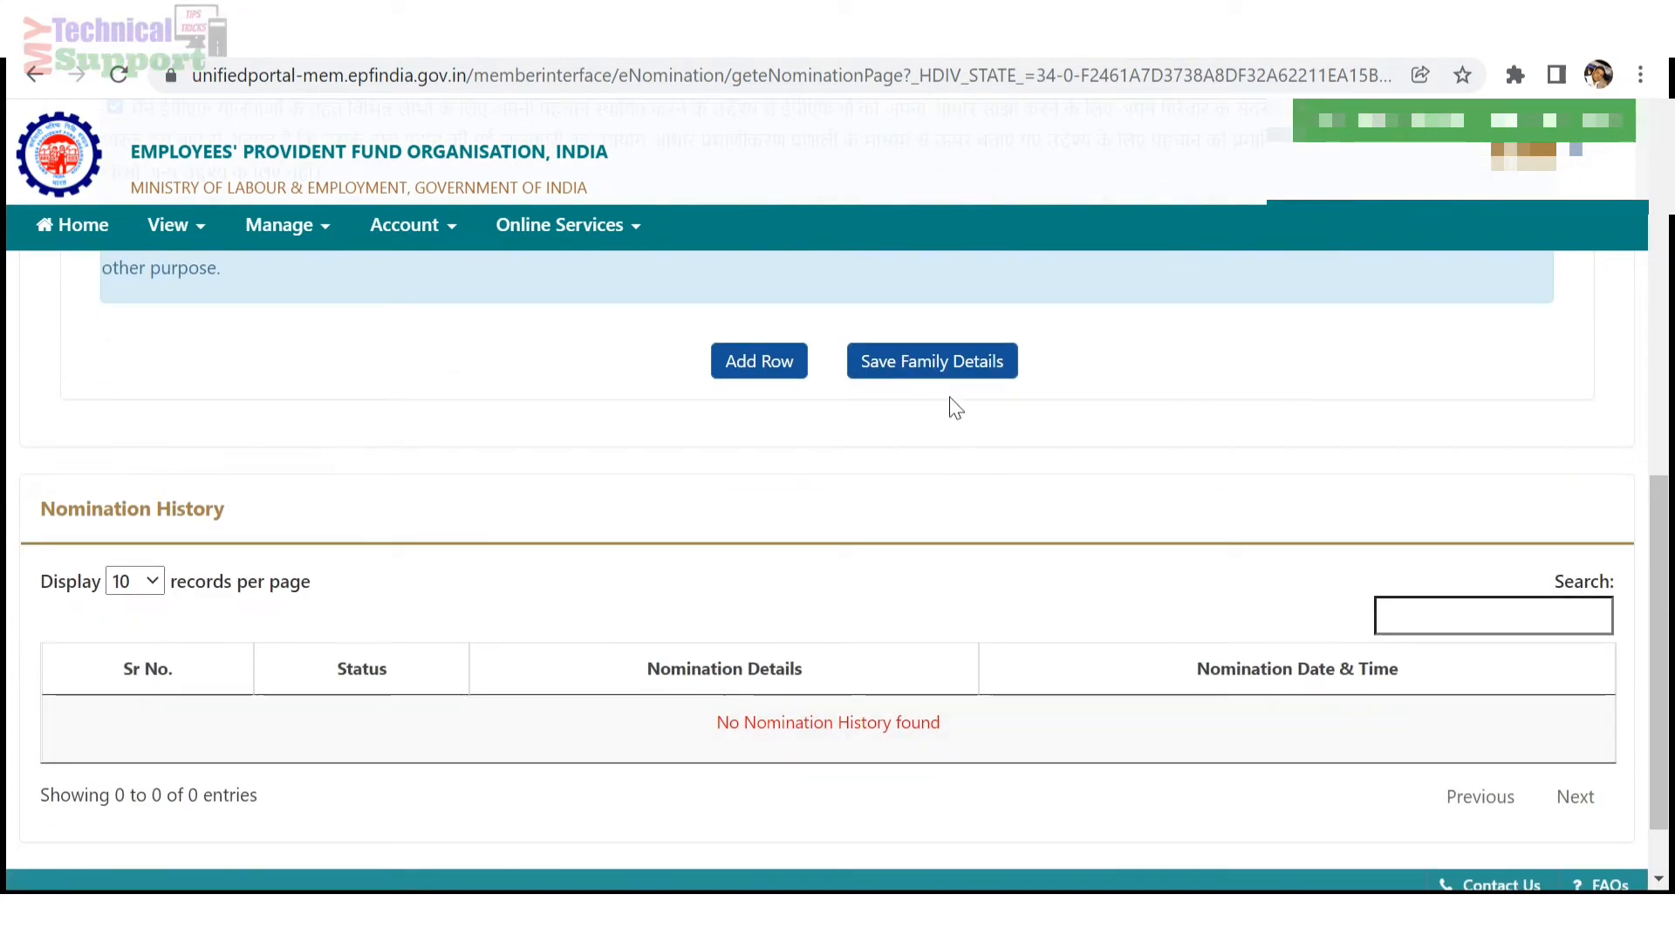
left_click(920, 363)
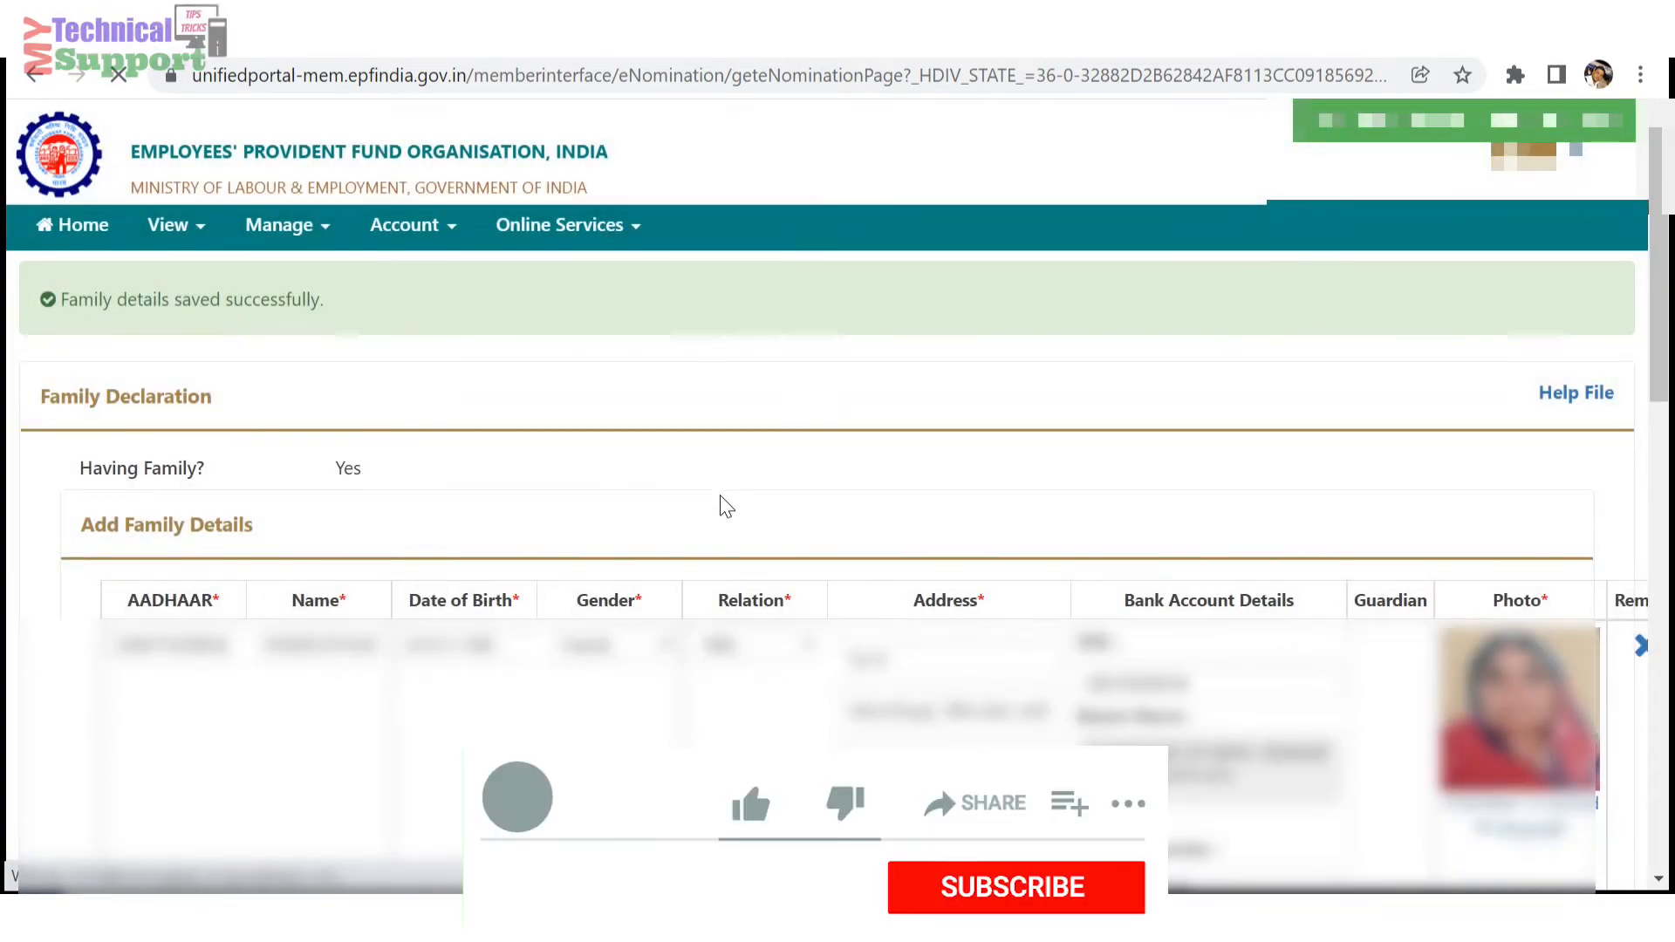
- Scroll down to the EPF Nomination table listing the saved family member at 0.0% share
scroll(728, 511, "down", 10)
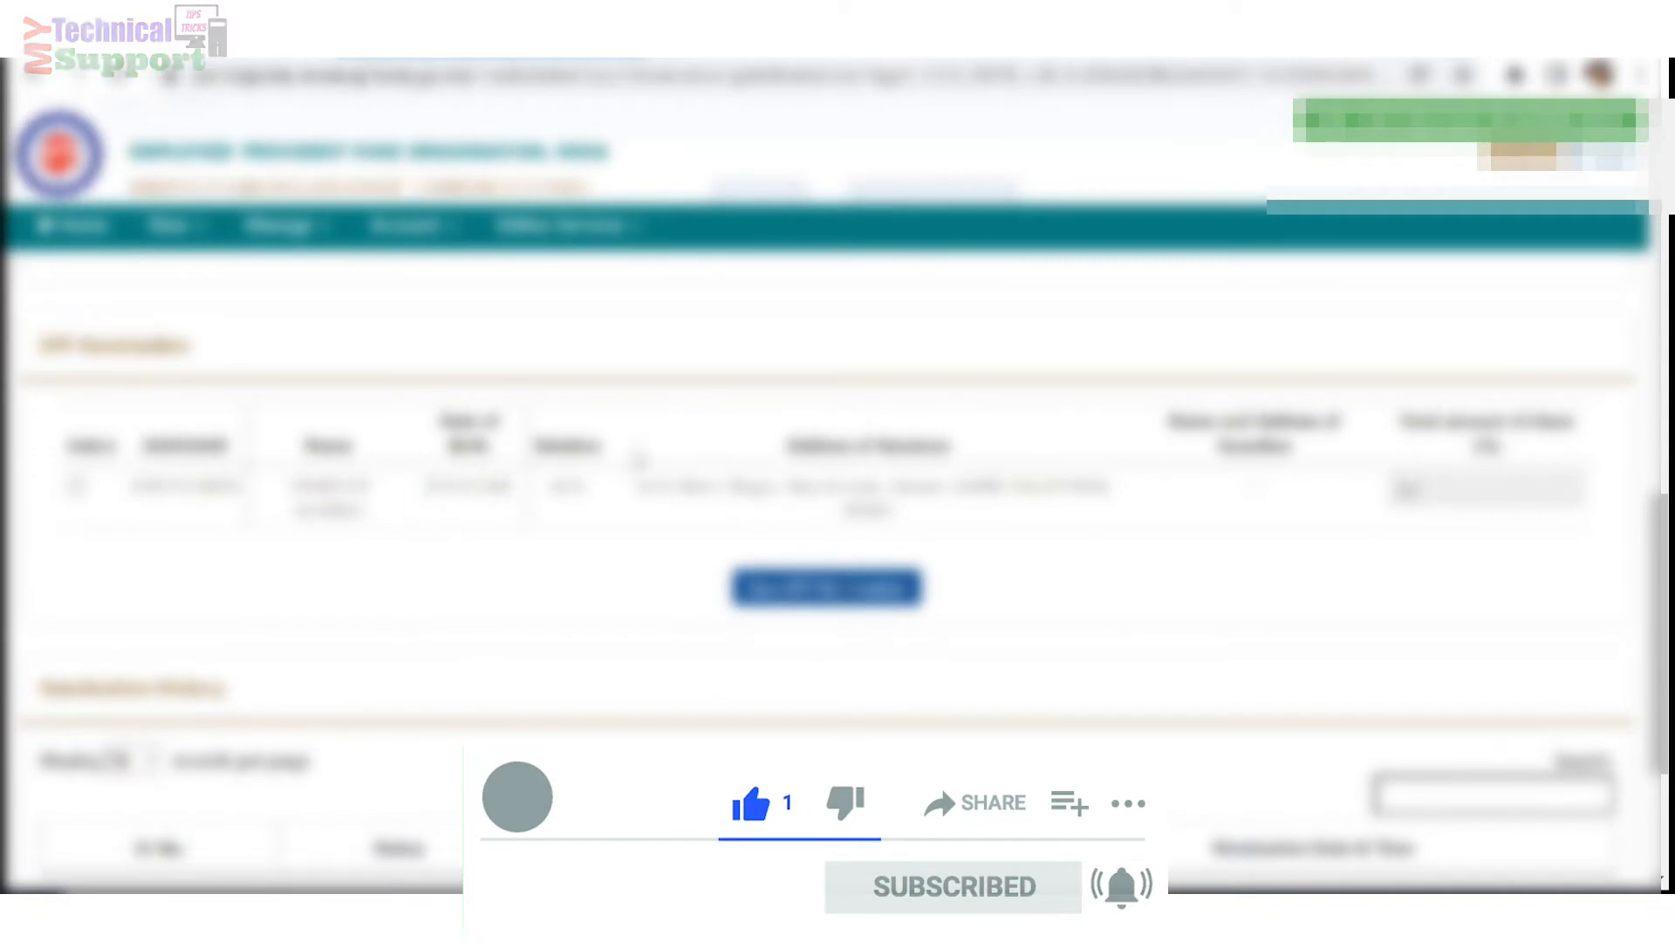
scroll(644, 457, "up", 3)
scroll(711, 506, "up", 2)
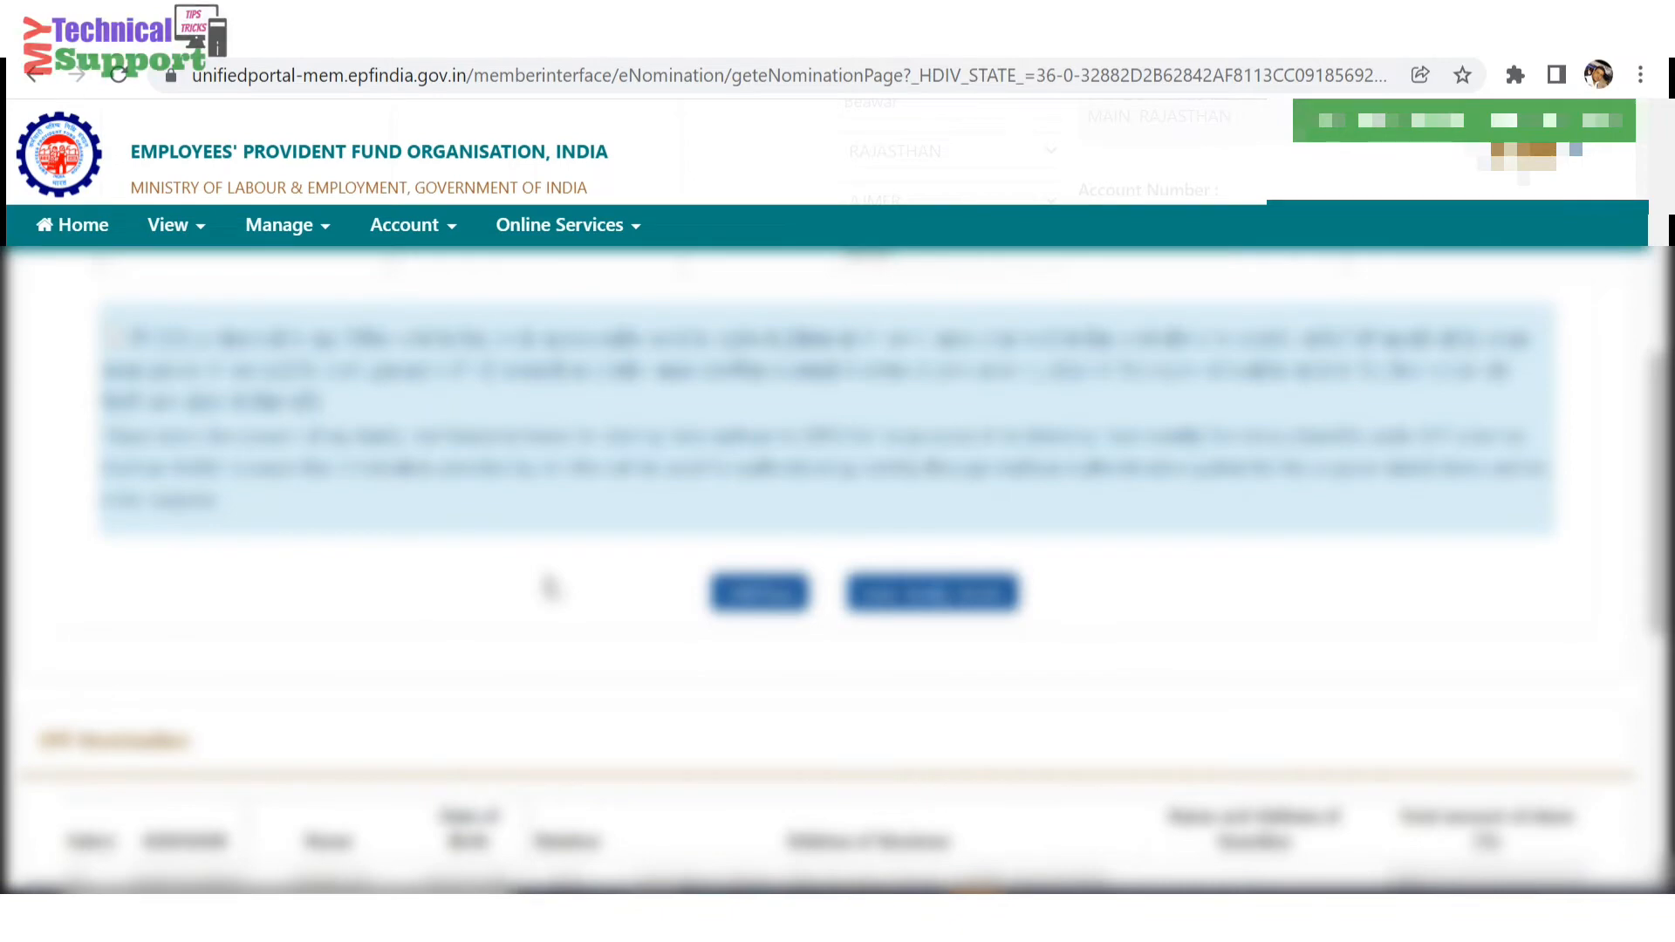
scroll(552, 588, "down", 2)
scroll(367, 733, "down", 2)
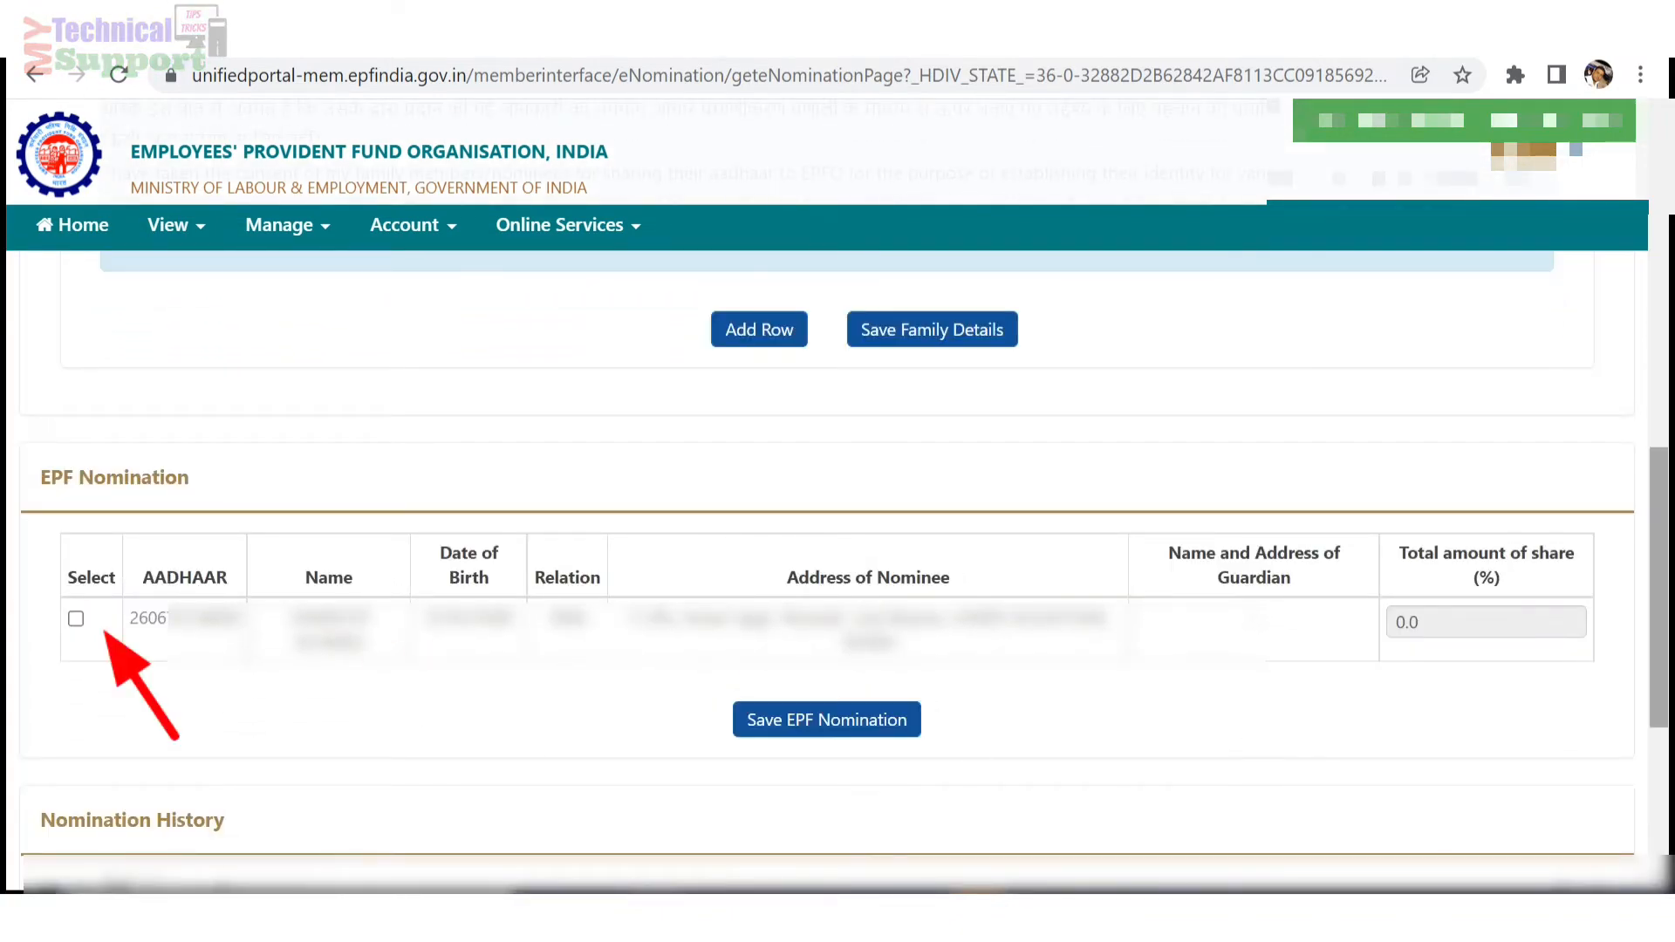
- Select the family member as EPF nominee with a 100% share and save the EPF nomination
left_click(76, 619)
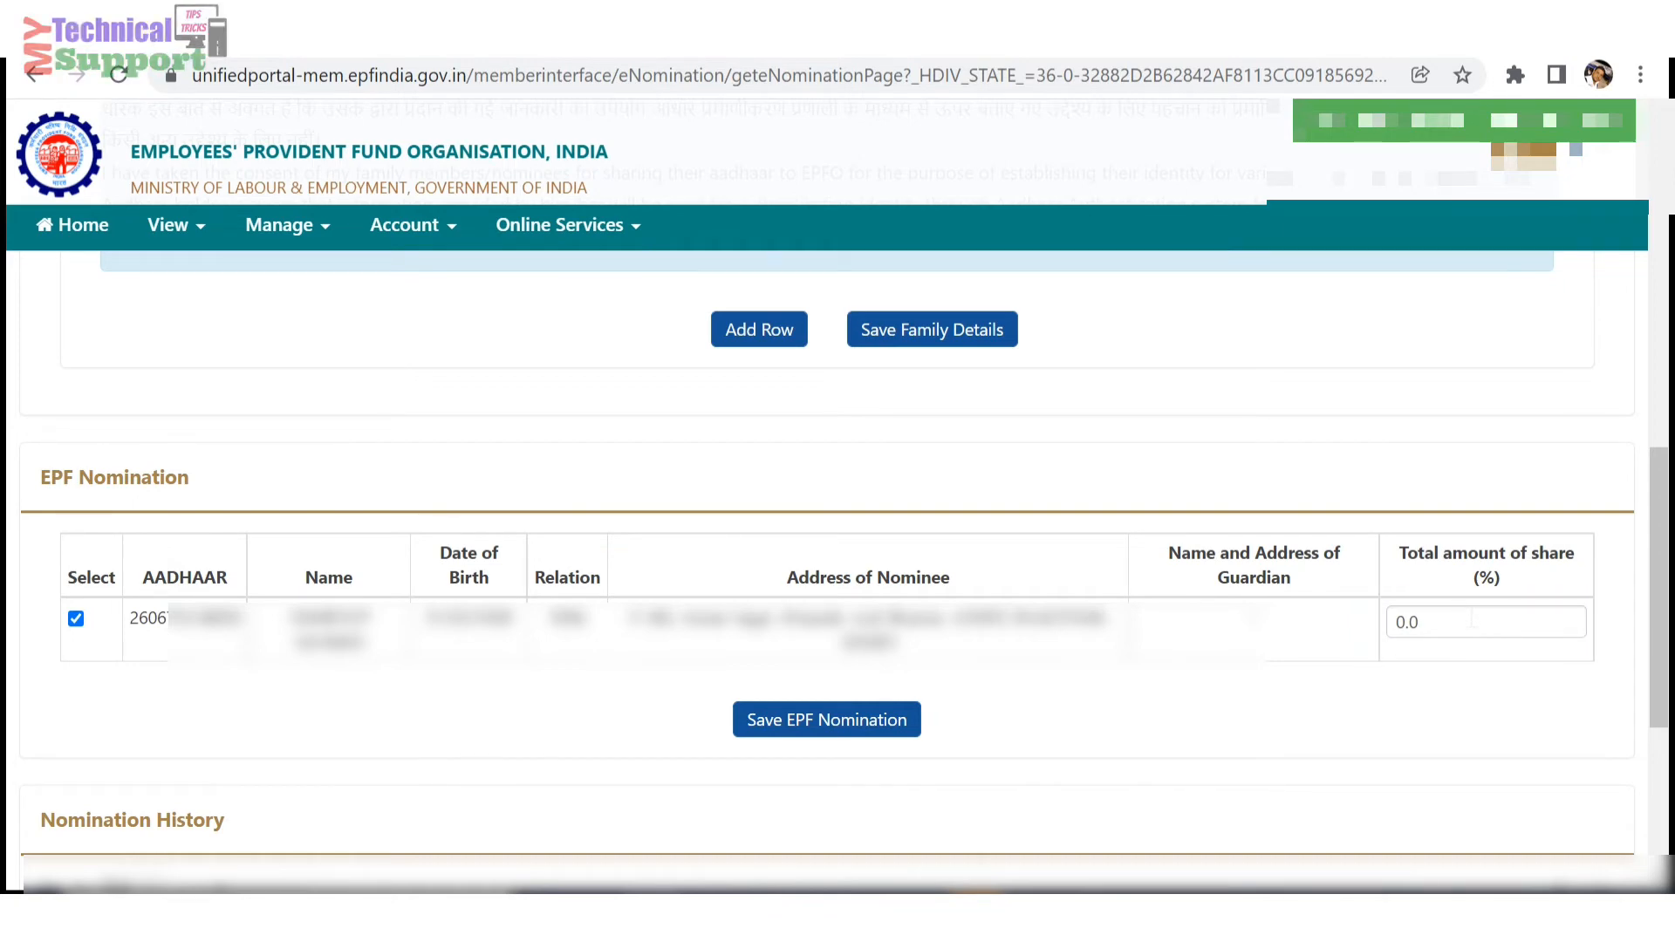
left_click(1471, 619)
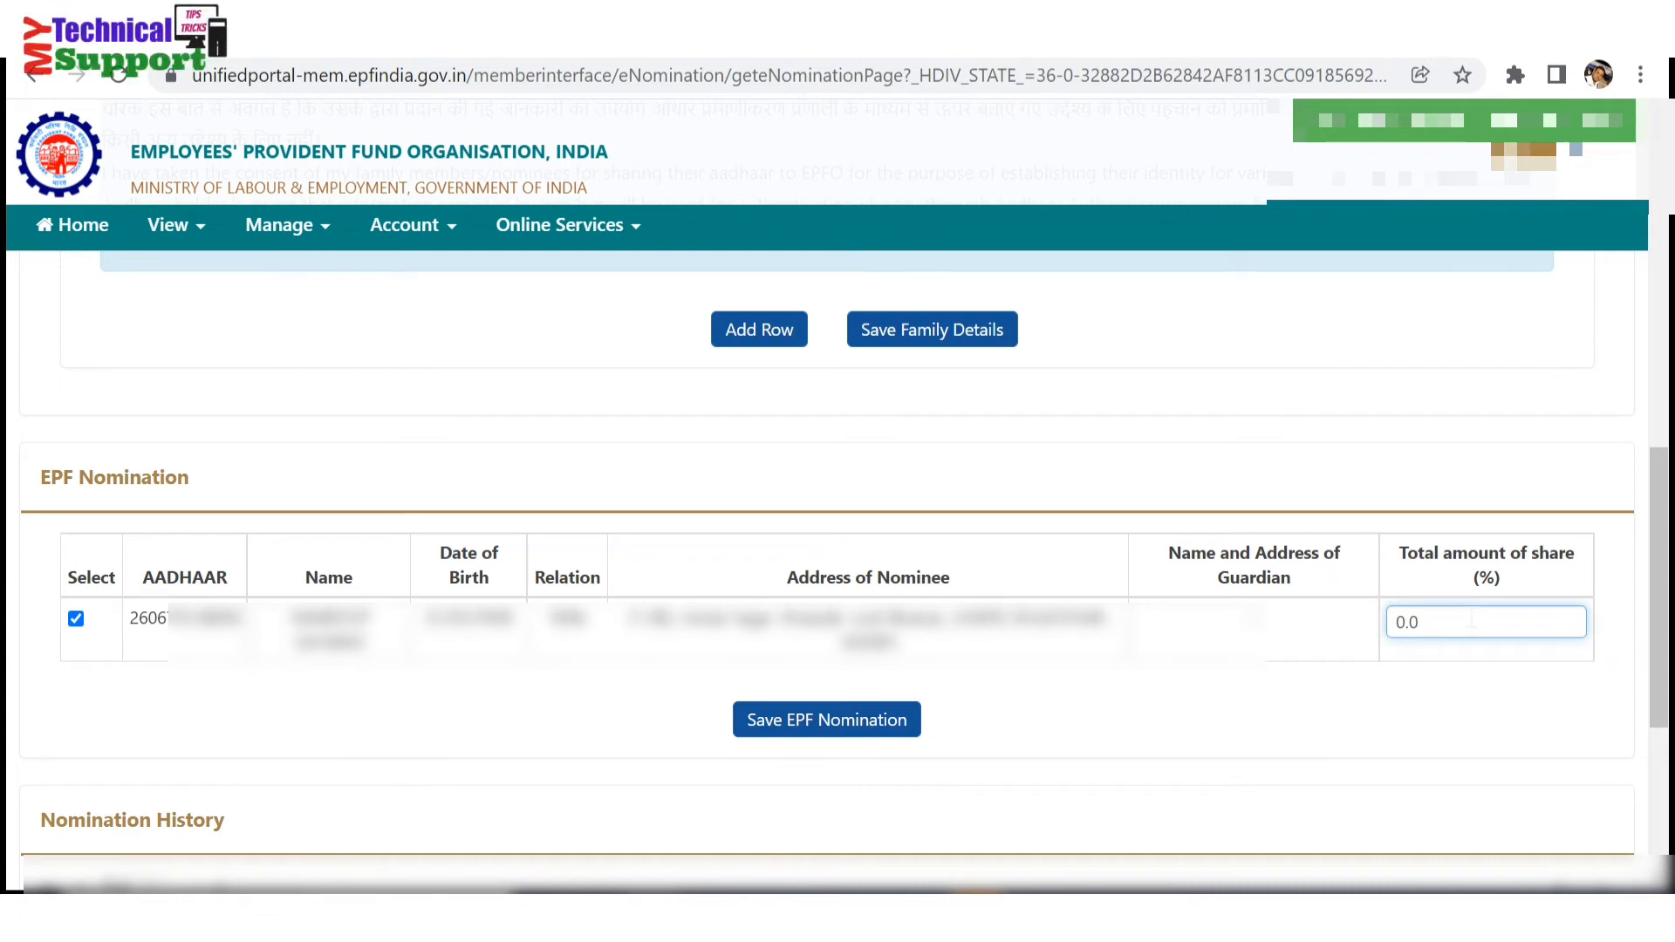
key("BackSpace")
key("BackSpace")
key("BackSpace")
type("100")
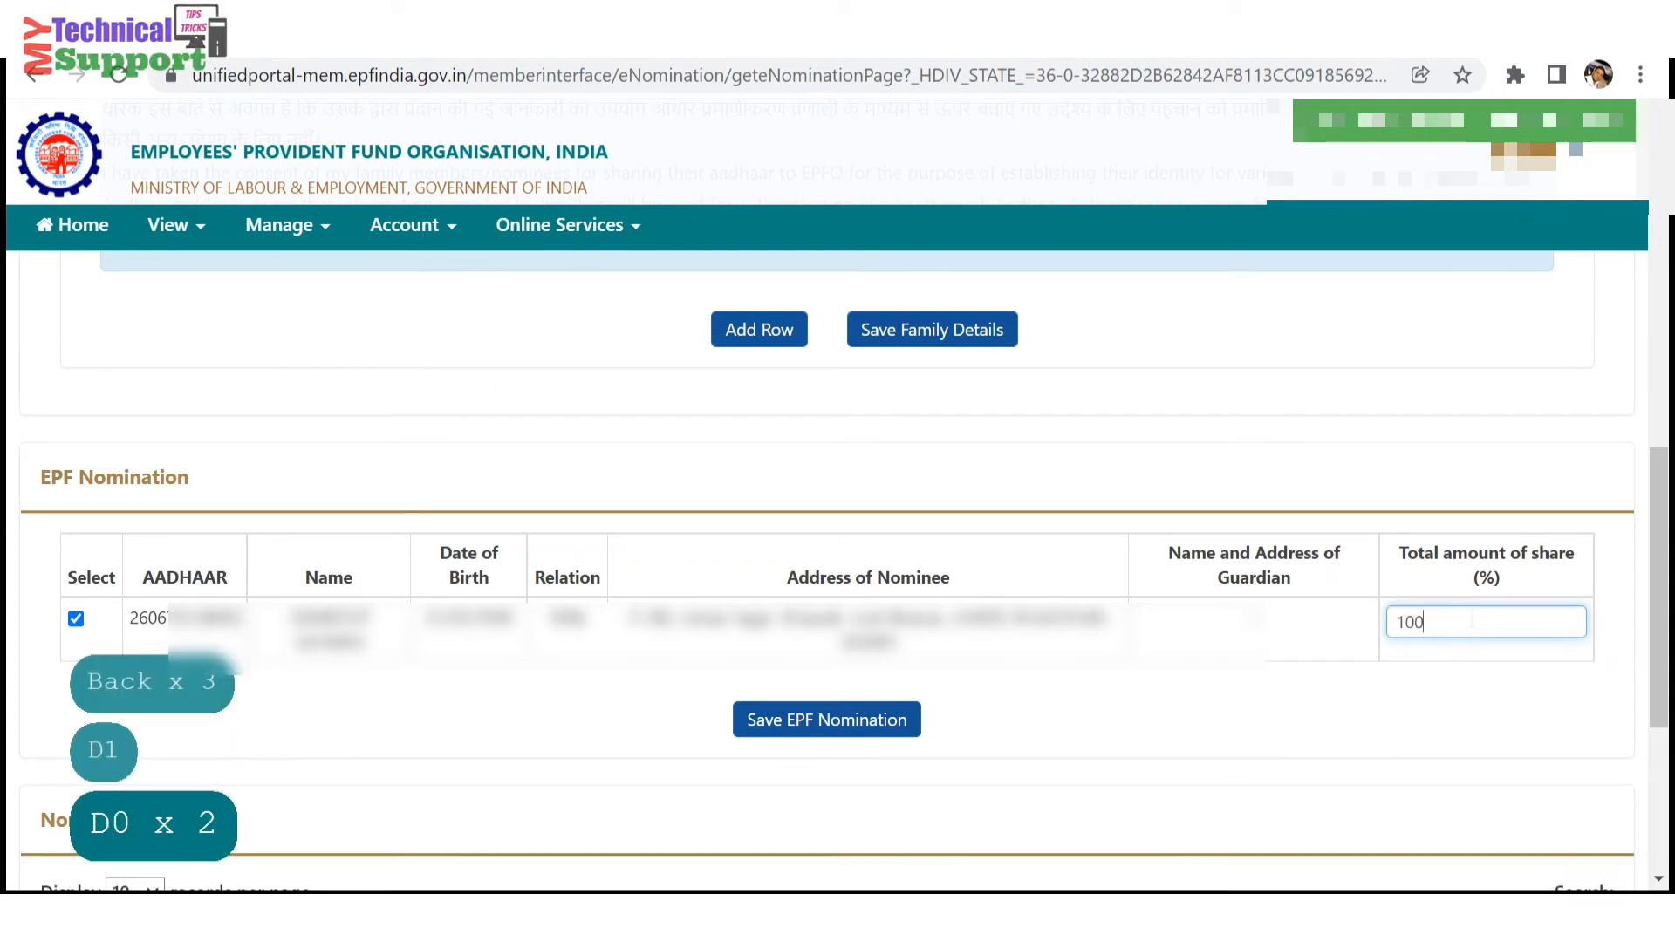
left_click(1370, 710)
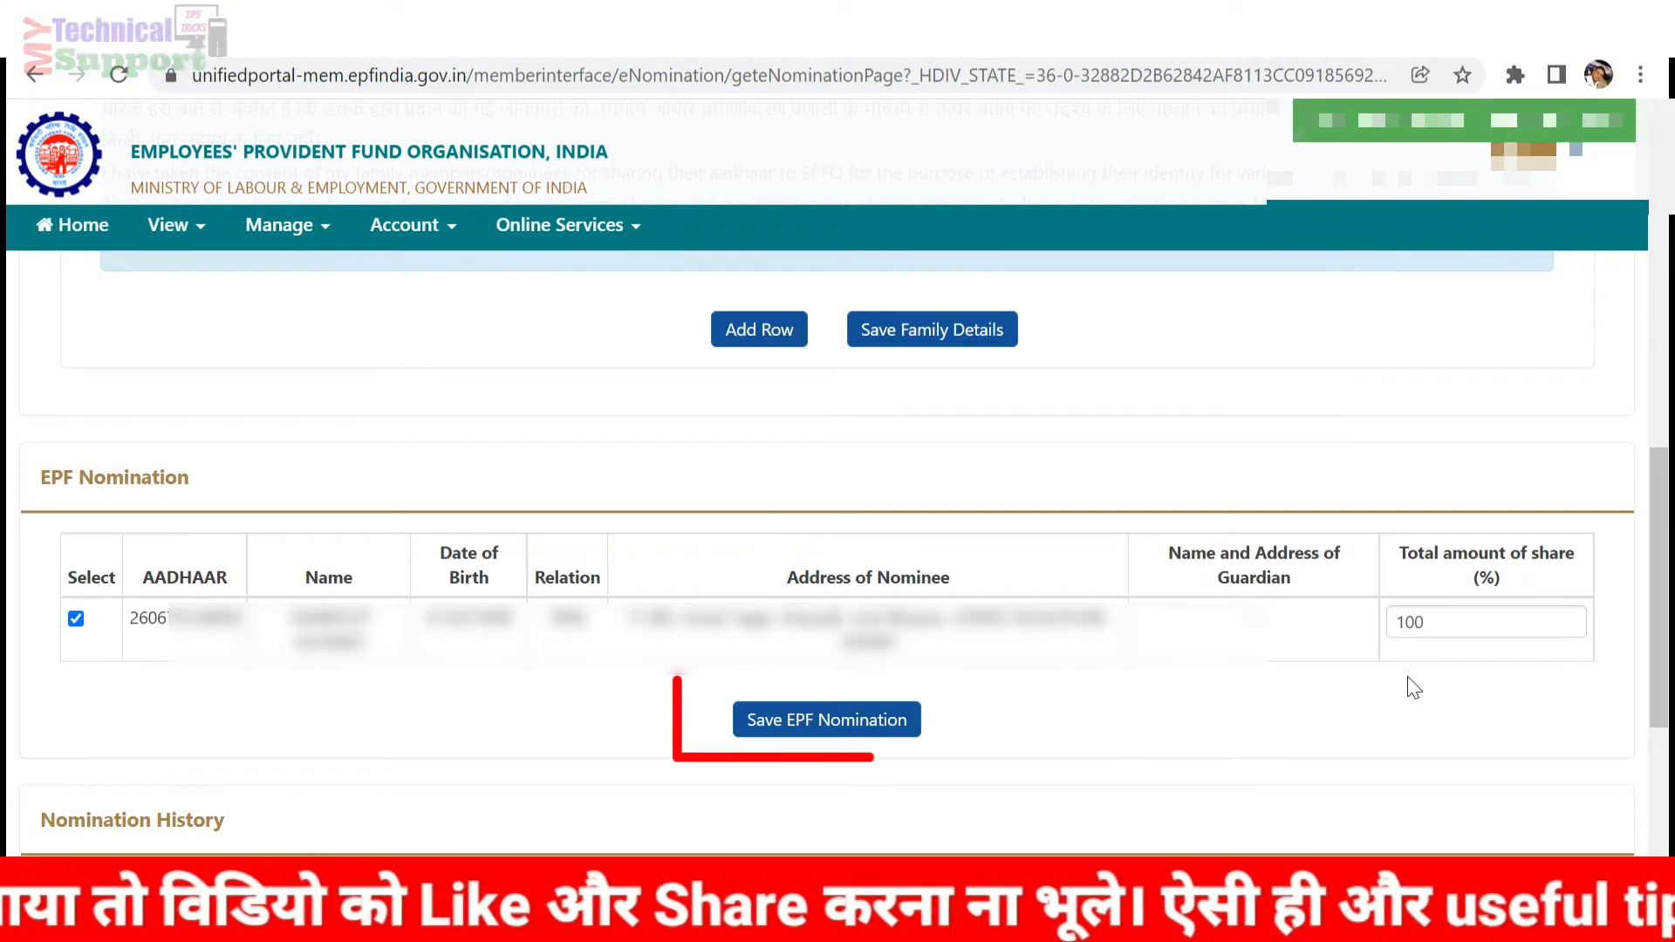
scroll(1171, 713, "down", 1)
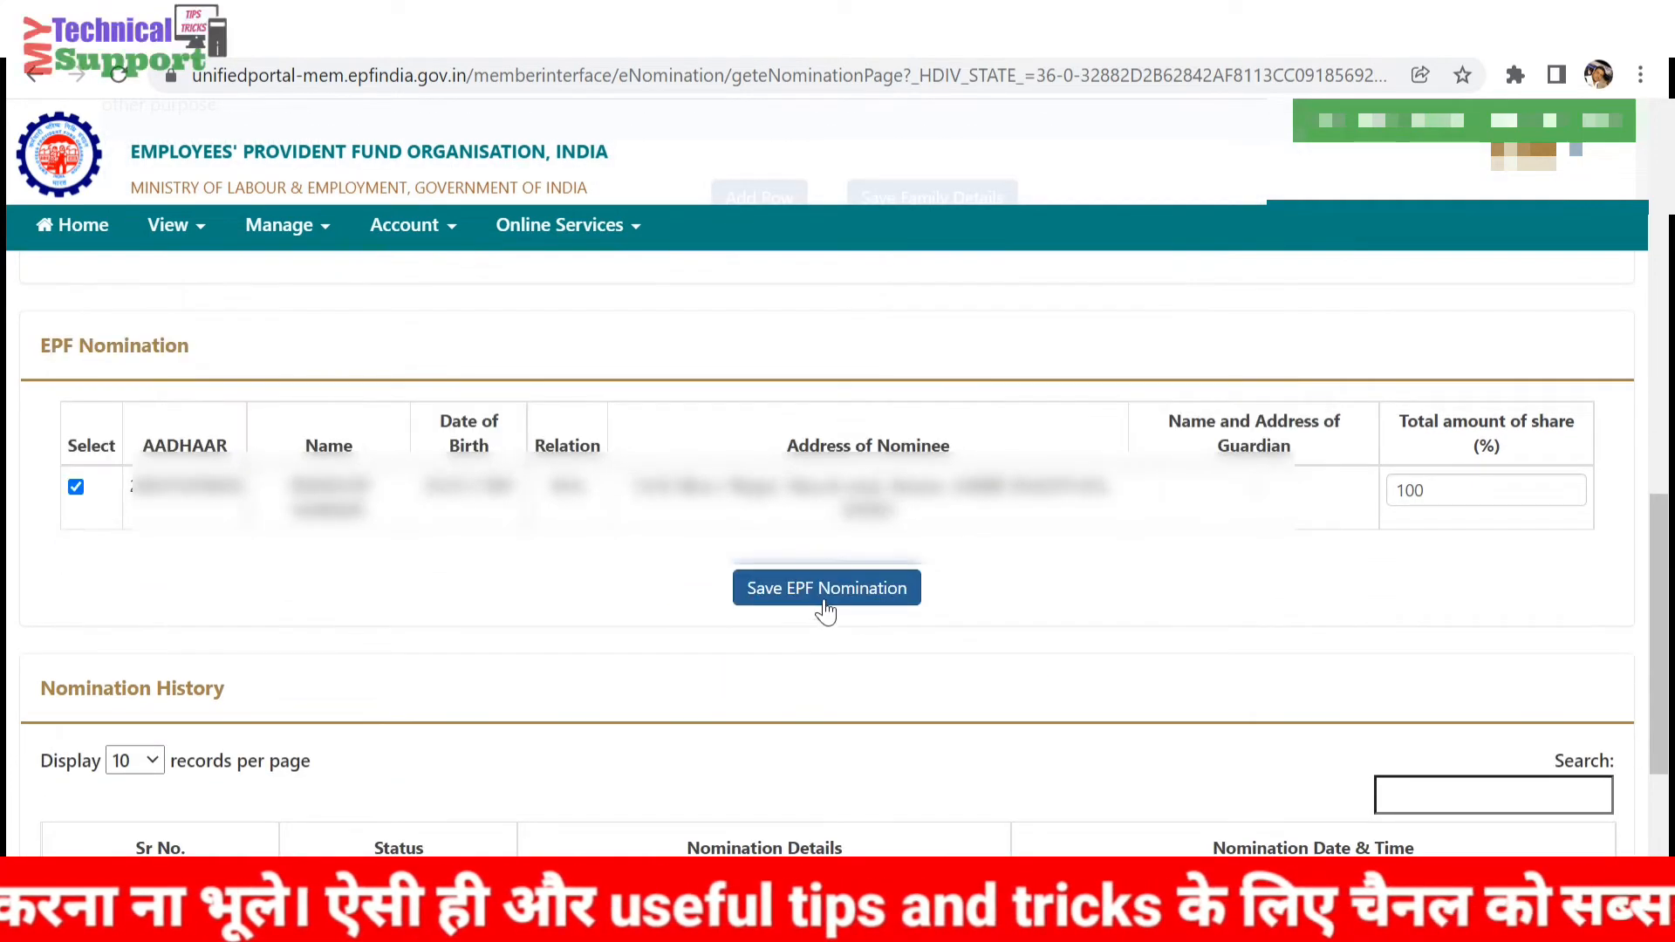
left_click(824, 602)
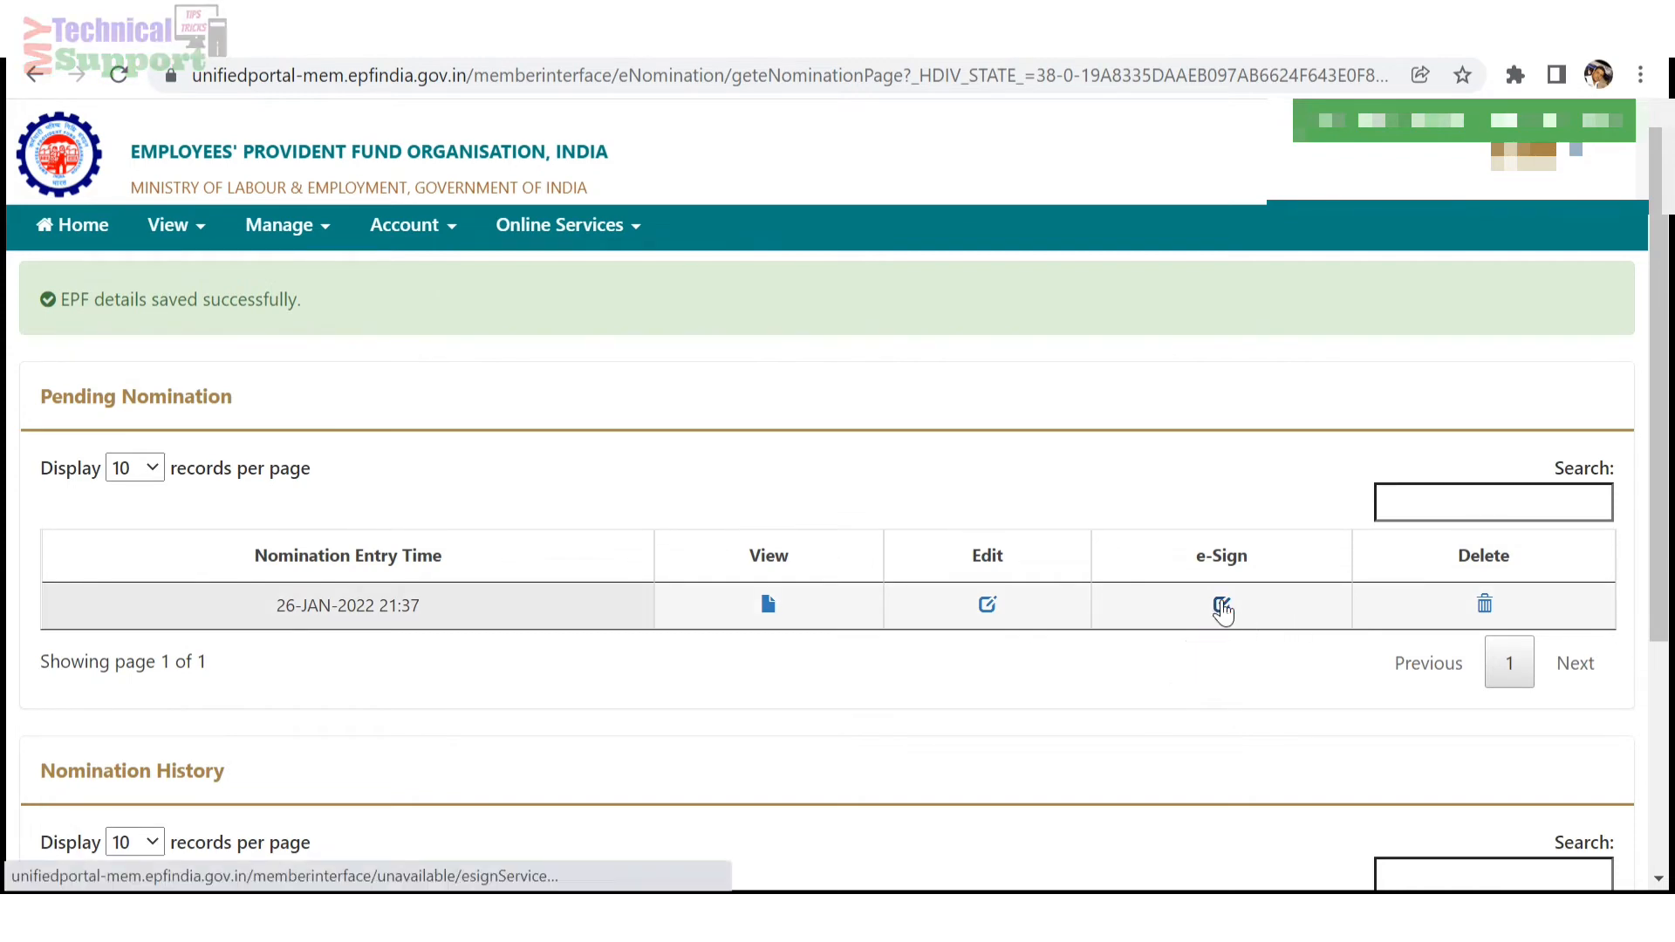
- Launch e-Sign for the 26-JAN-2022 21:37 pending nomination to reach the e-Hastakshar consent page
left_click(1222, 608)
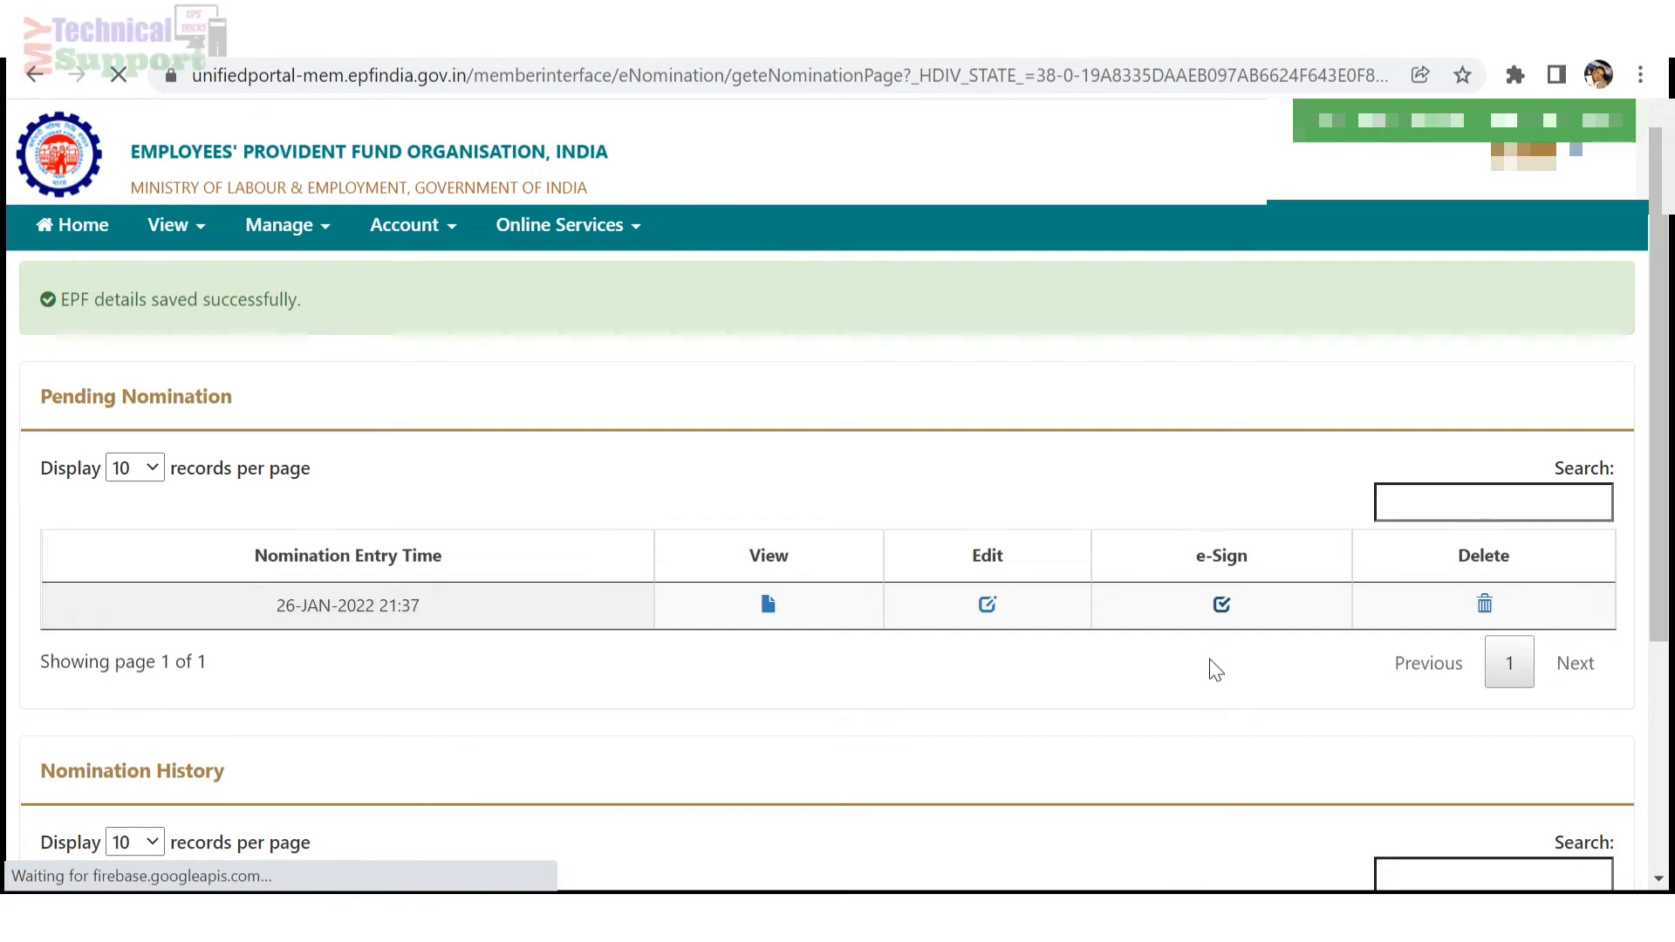
left_click(1223, 609)
left_click(1222, 506)
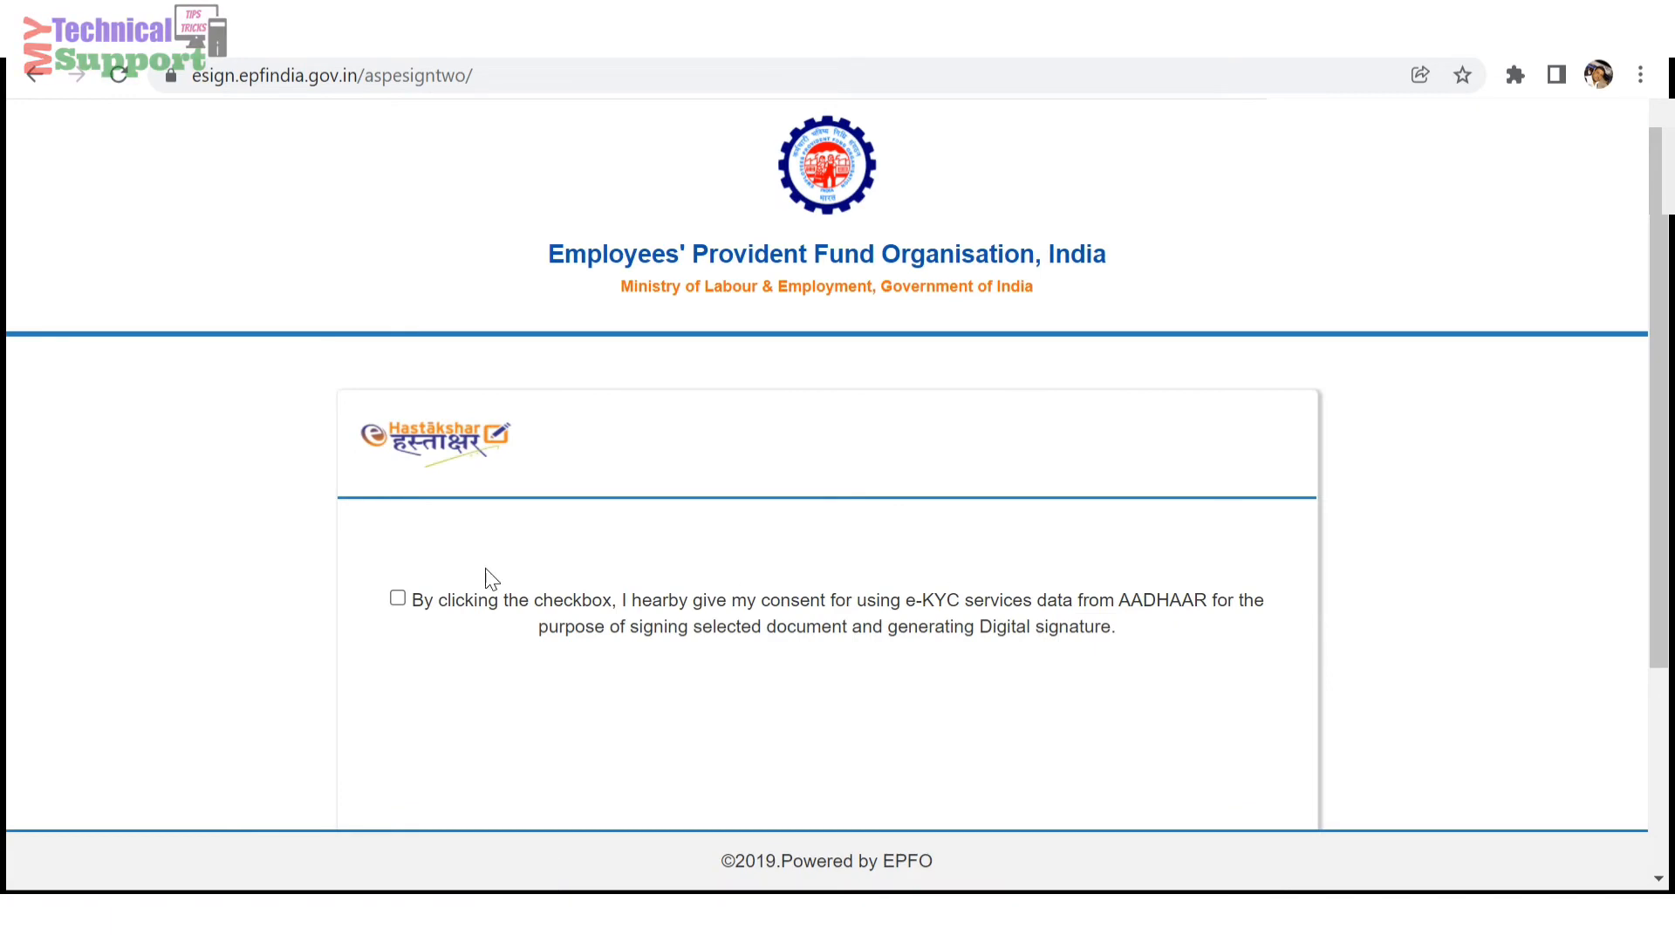
- Tick the e-KYC consent, enter the Aadhaar number and request an OTP
left_click(398, 598)
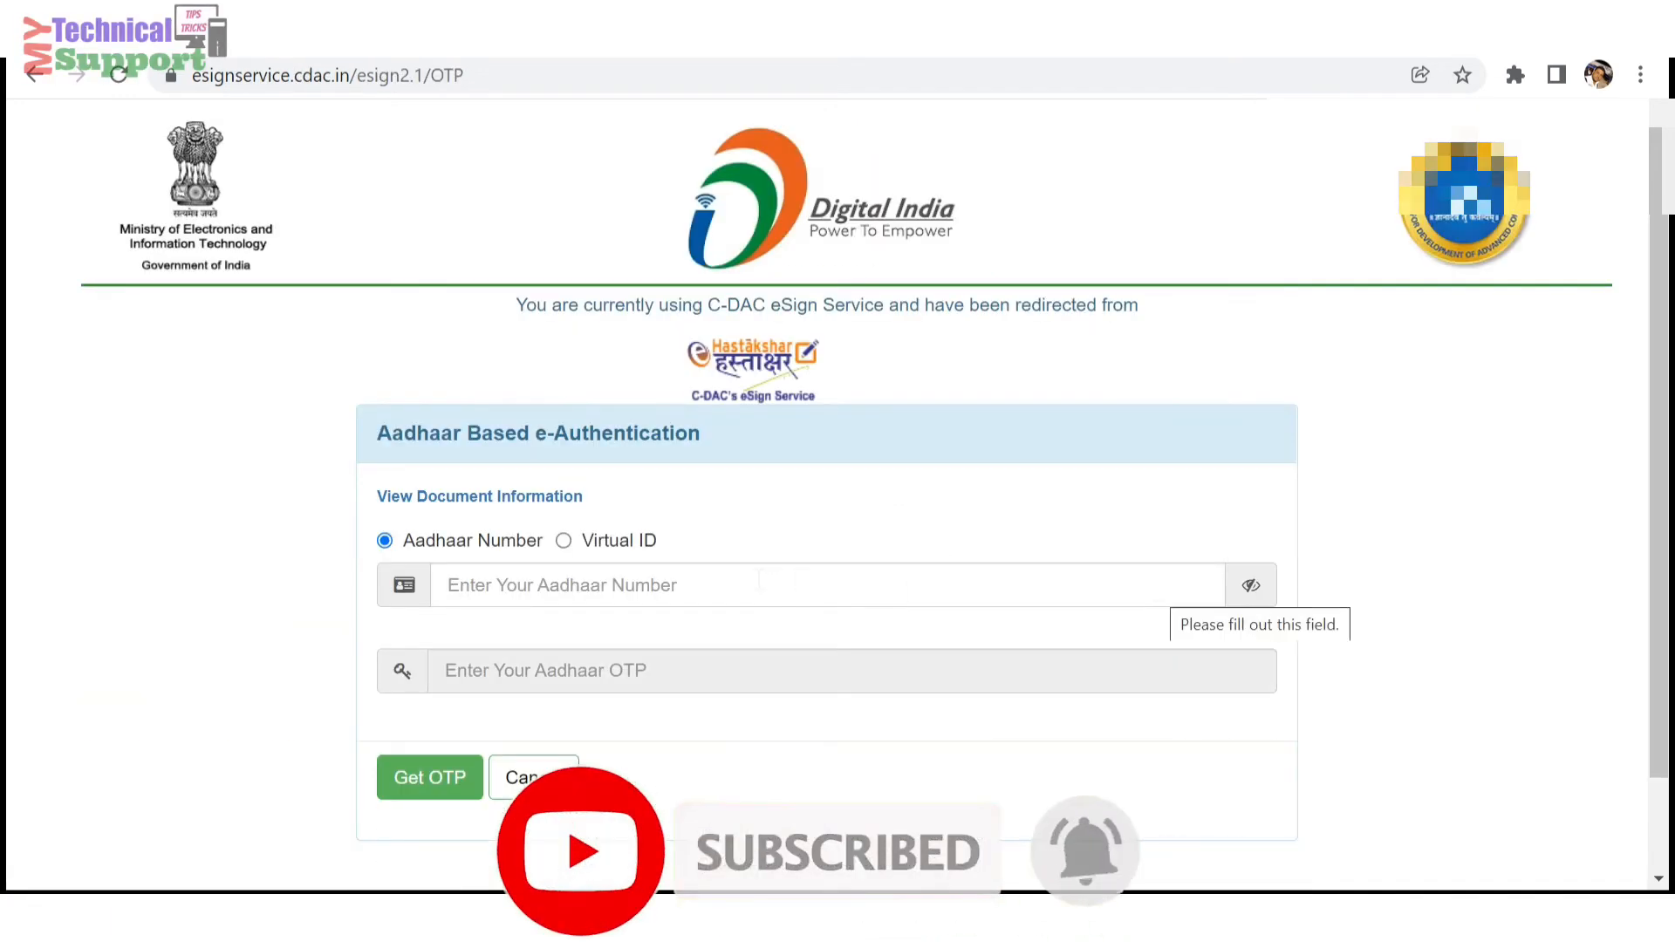
left_click(756, 580)
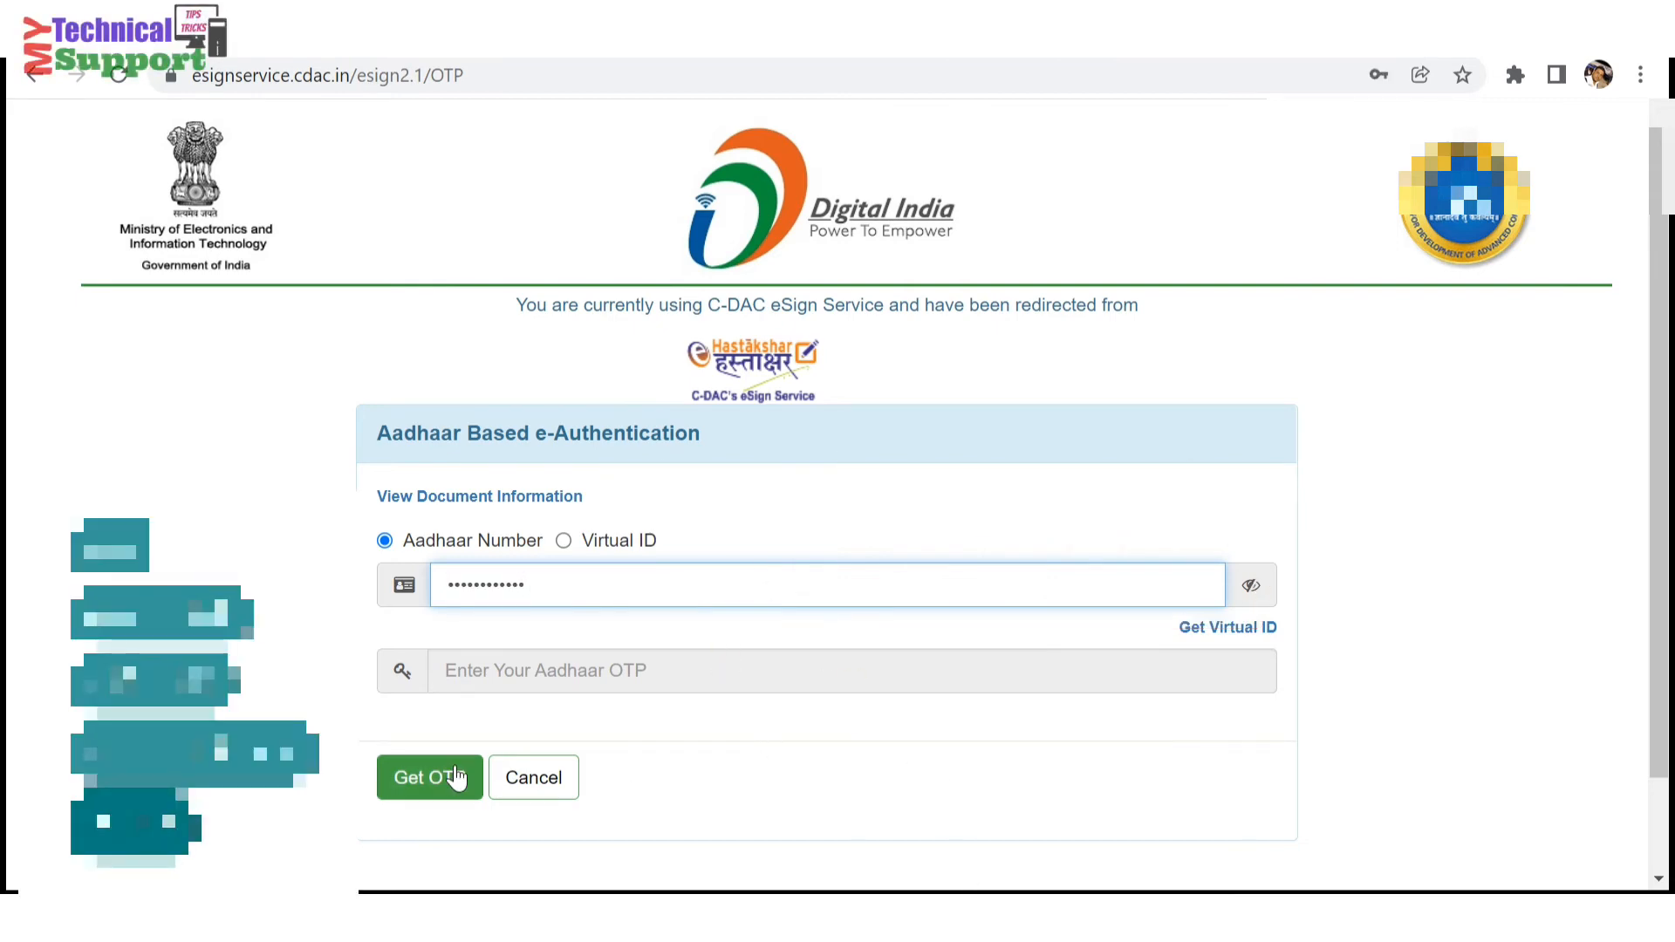
left_click(452, 770)
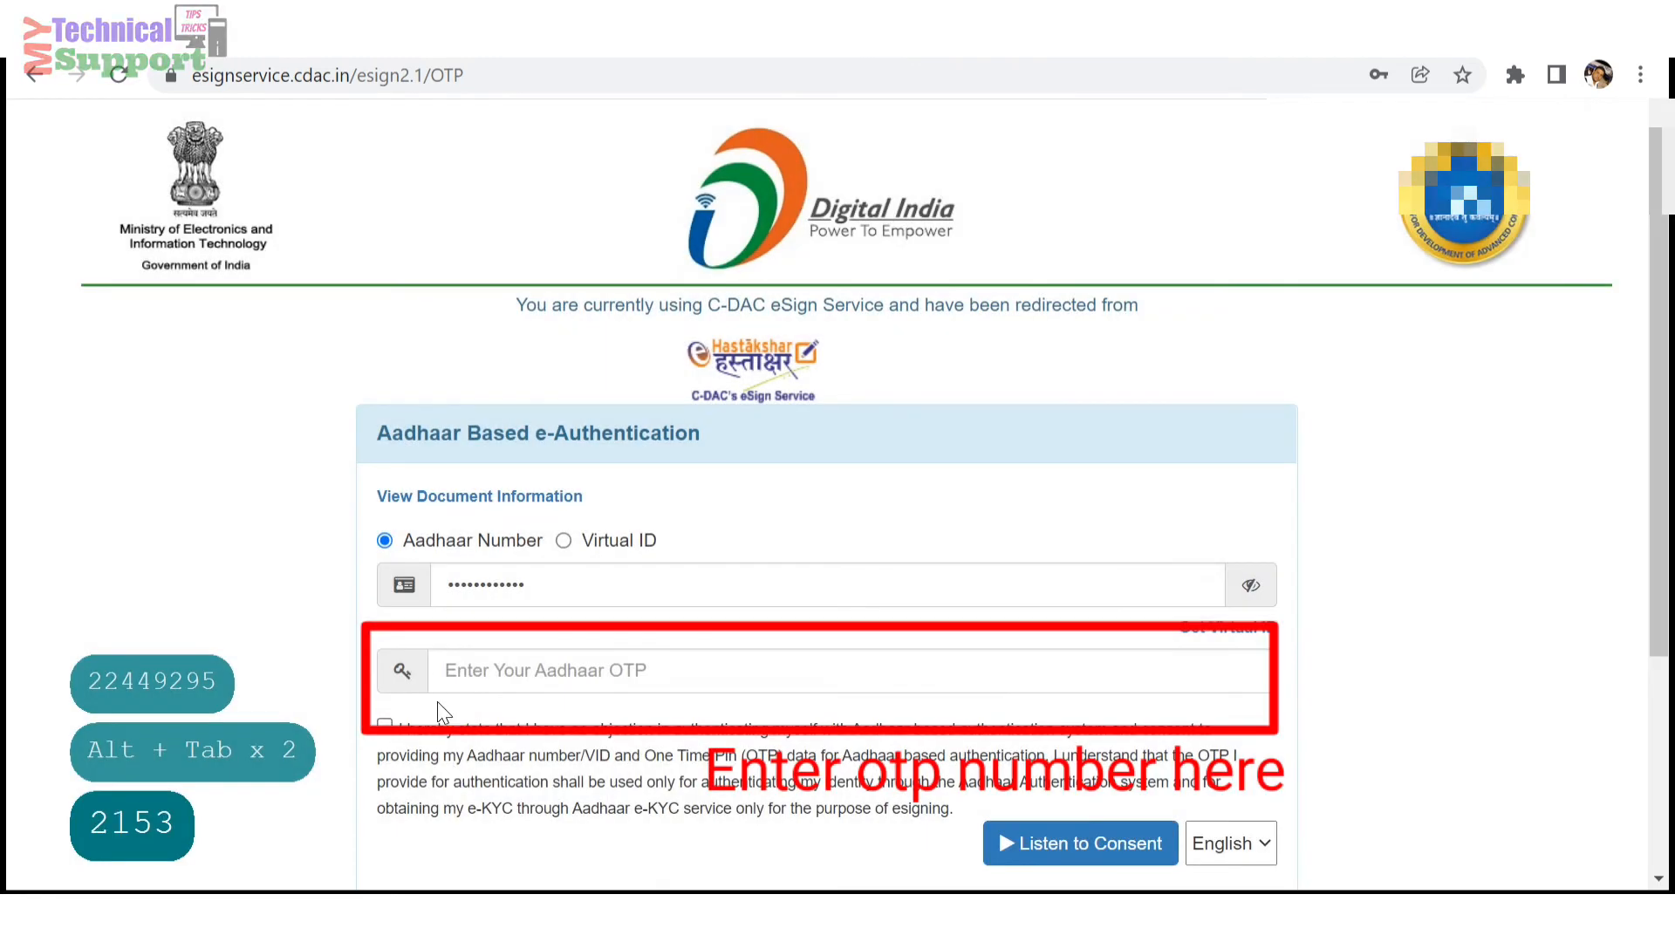
left_click(1657, 338)
left_click_drag(1658, 338, 1660, 448)
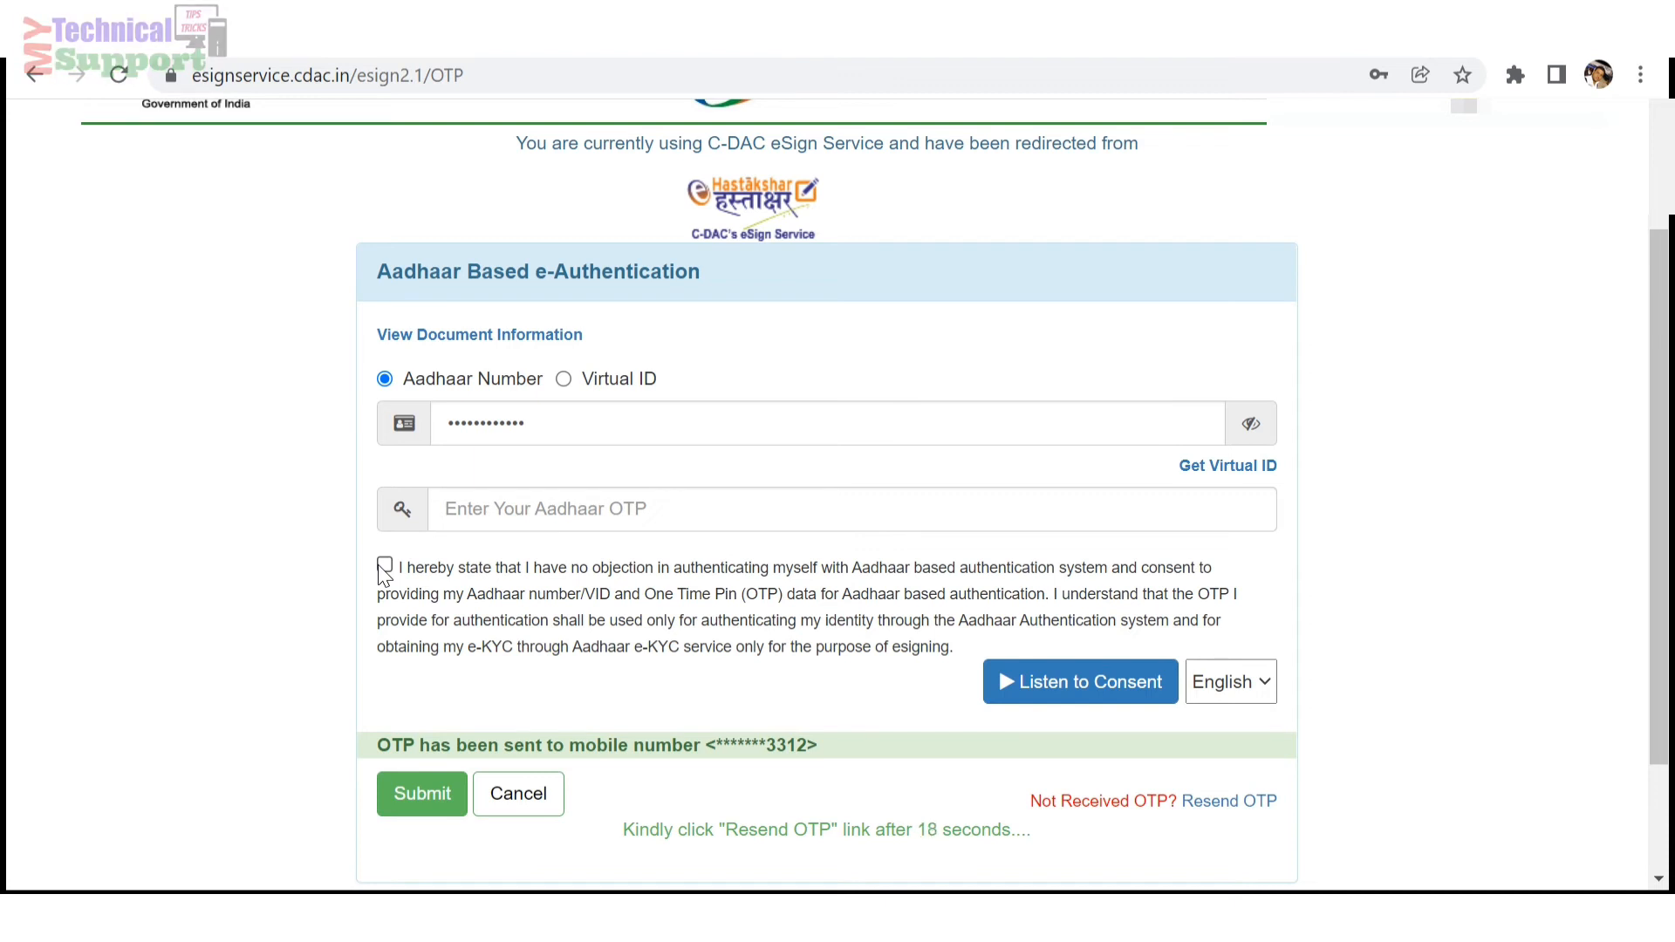
- Enter the received OTP and tick the Aadhaar authentication consent
left_click(484, 508)
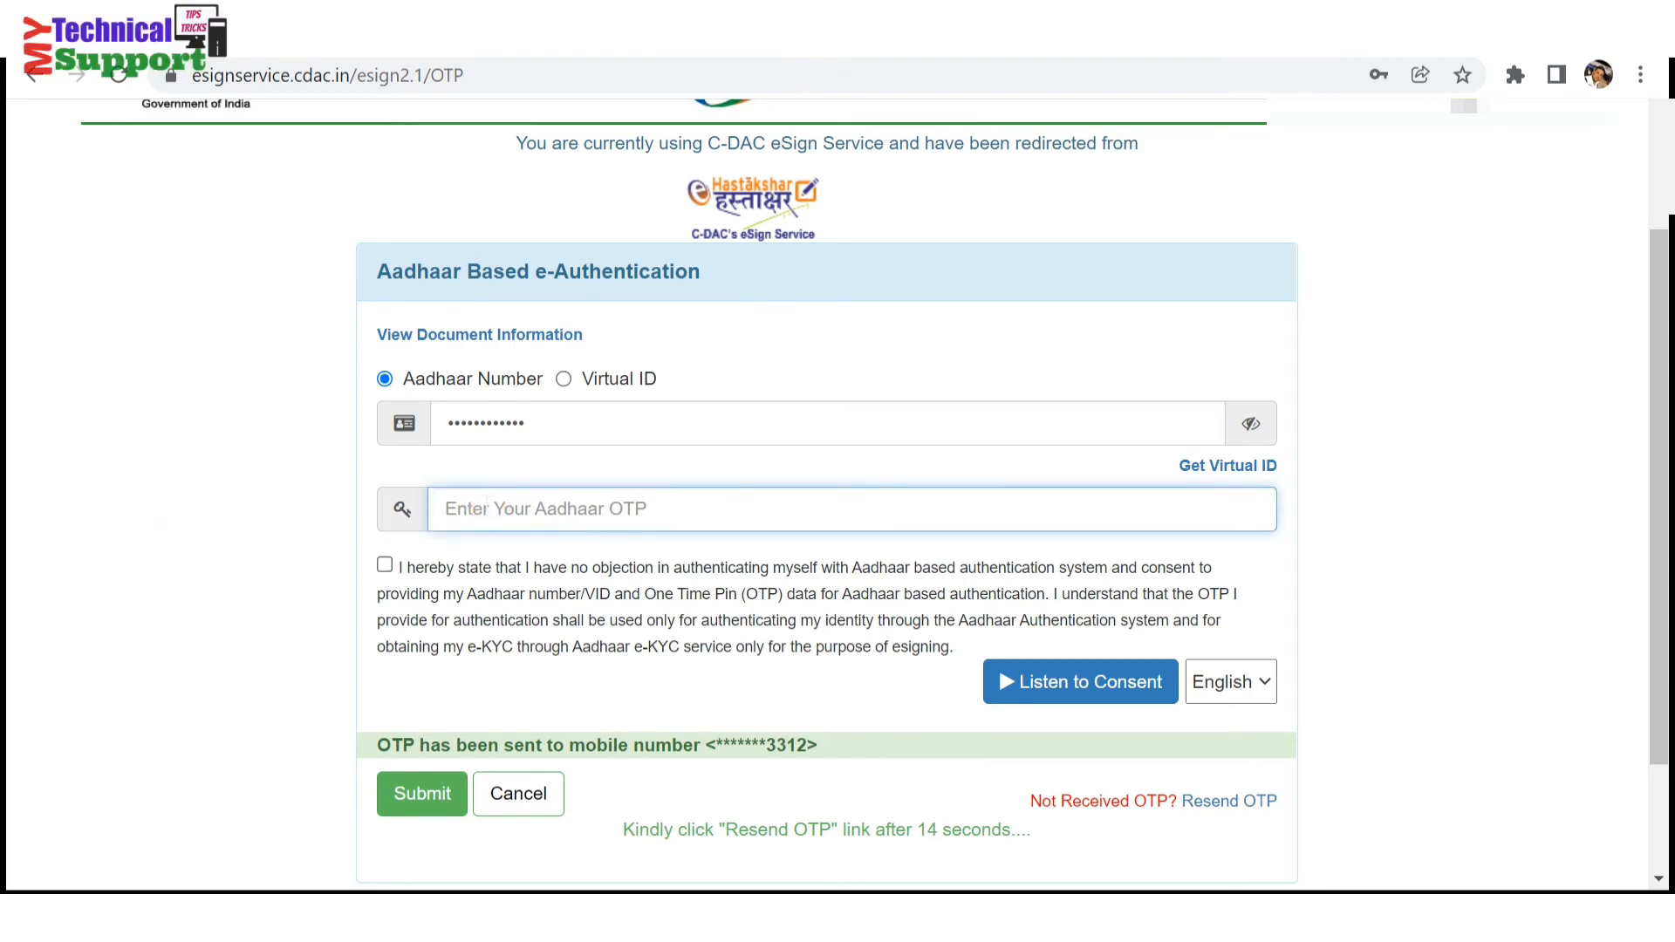
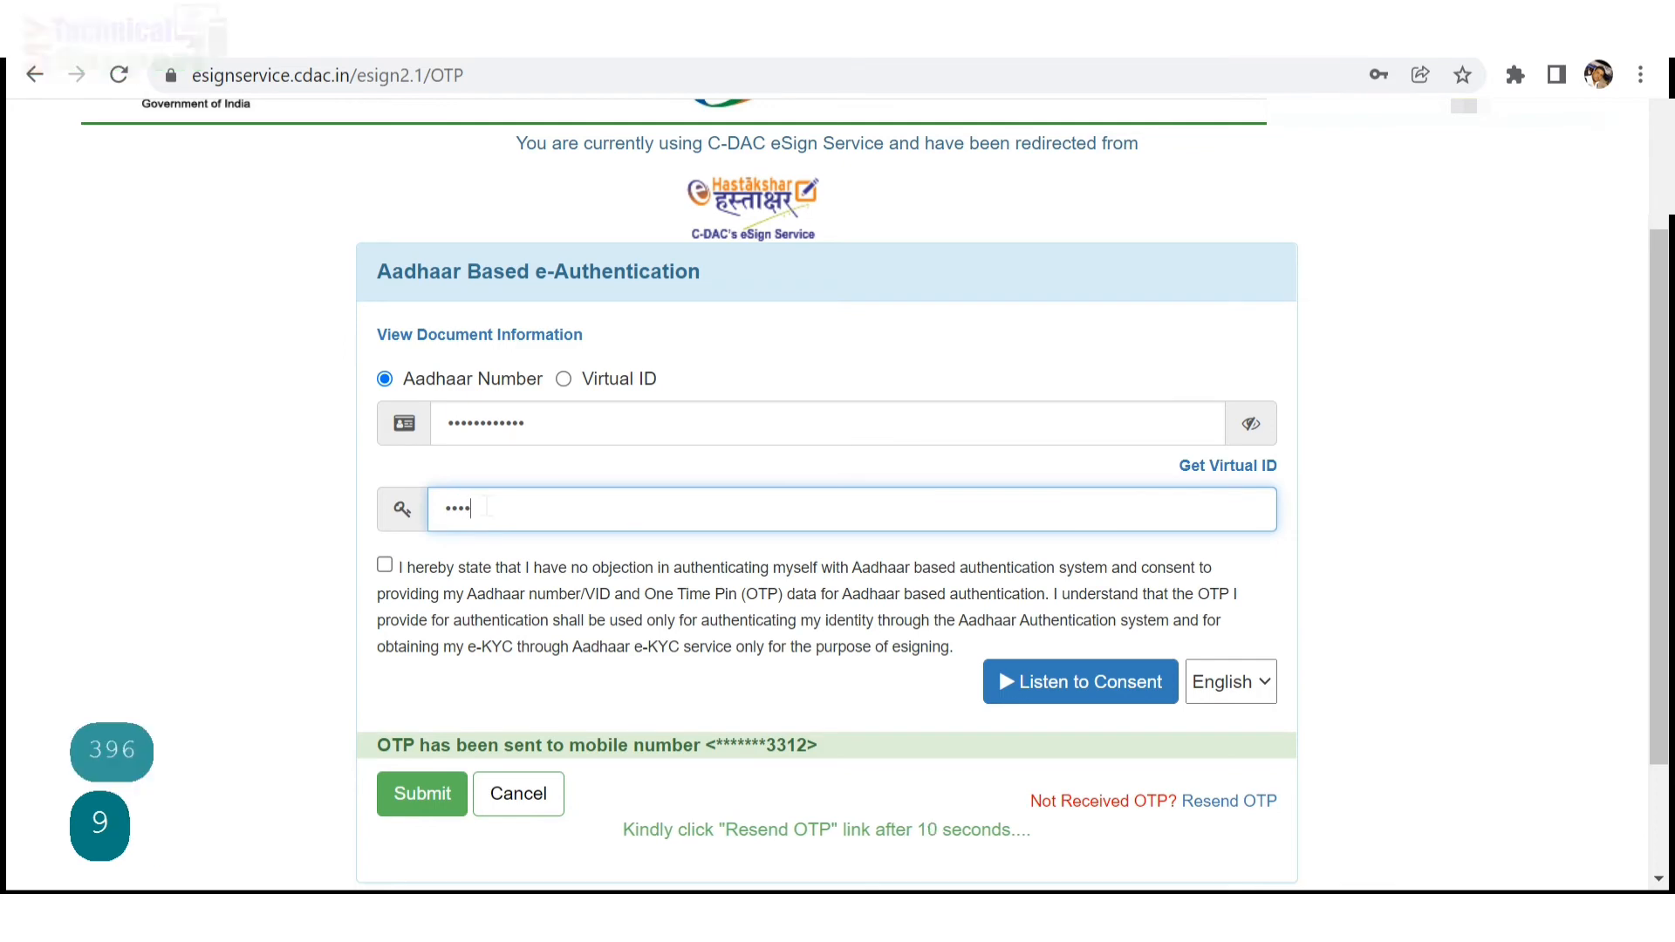
left_click(385, 566)
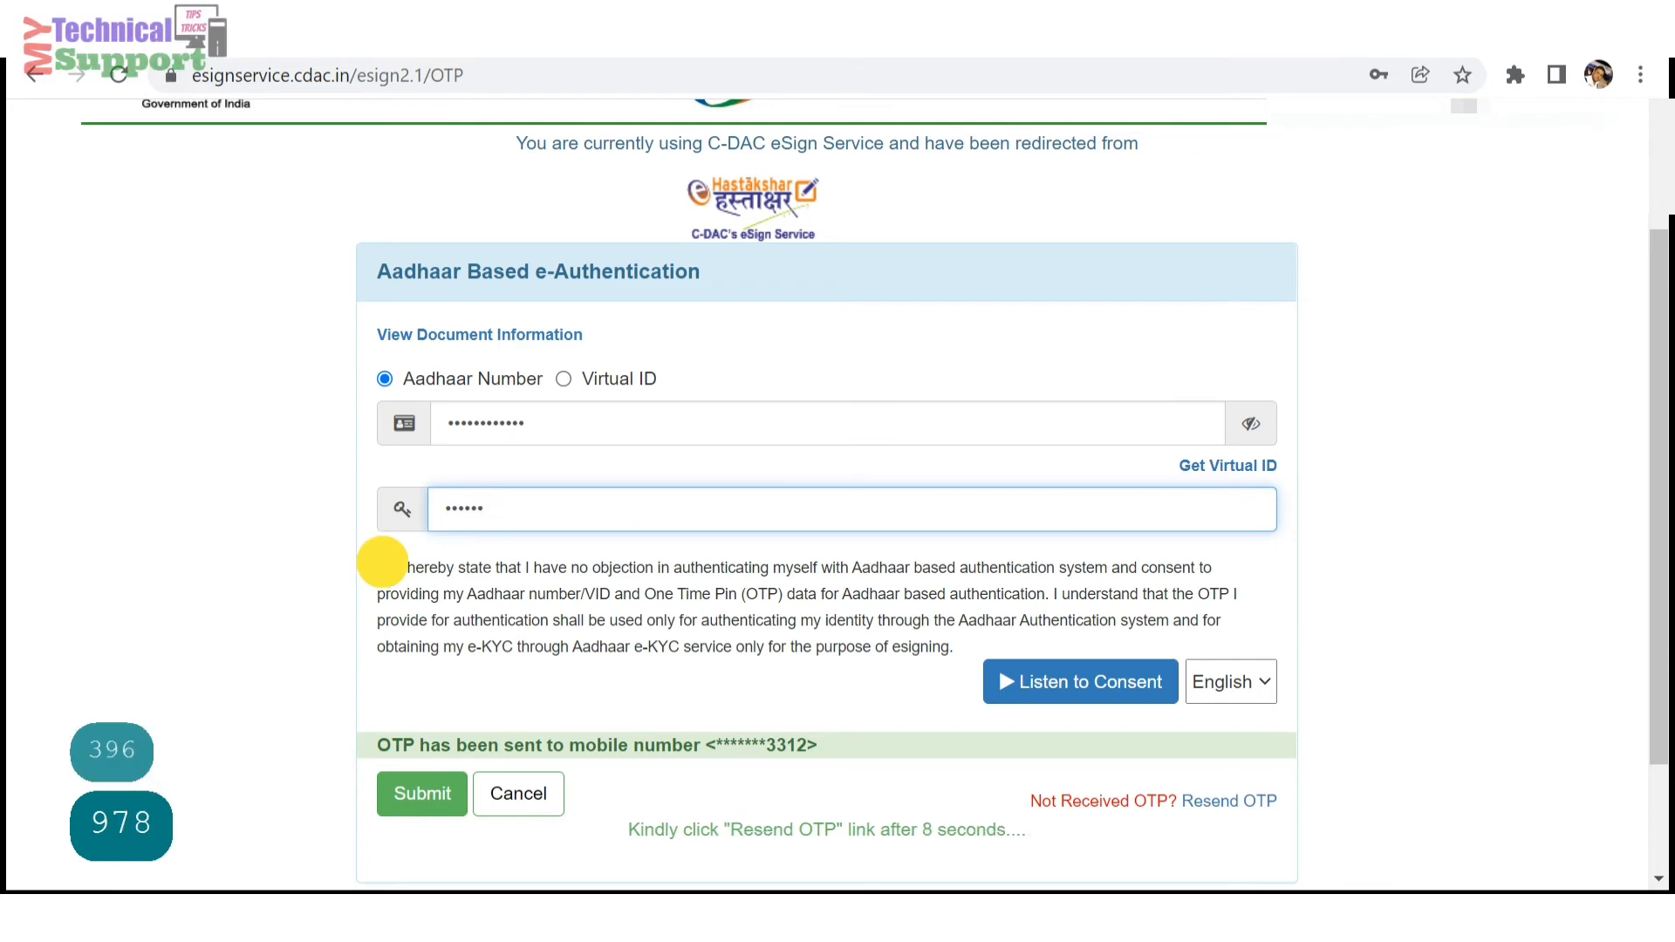
- Submit the eSign authentication and wait for the 'Pdf signed successfully' confirmation
left_click(401, 798)
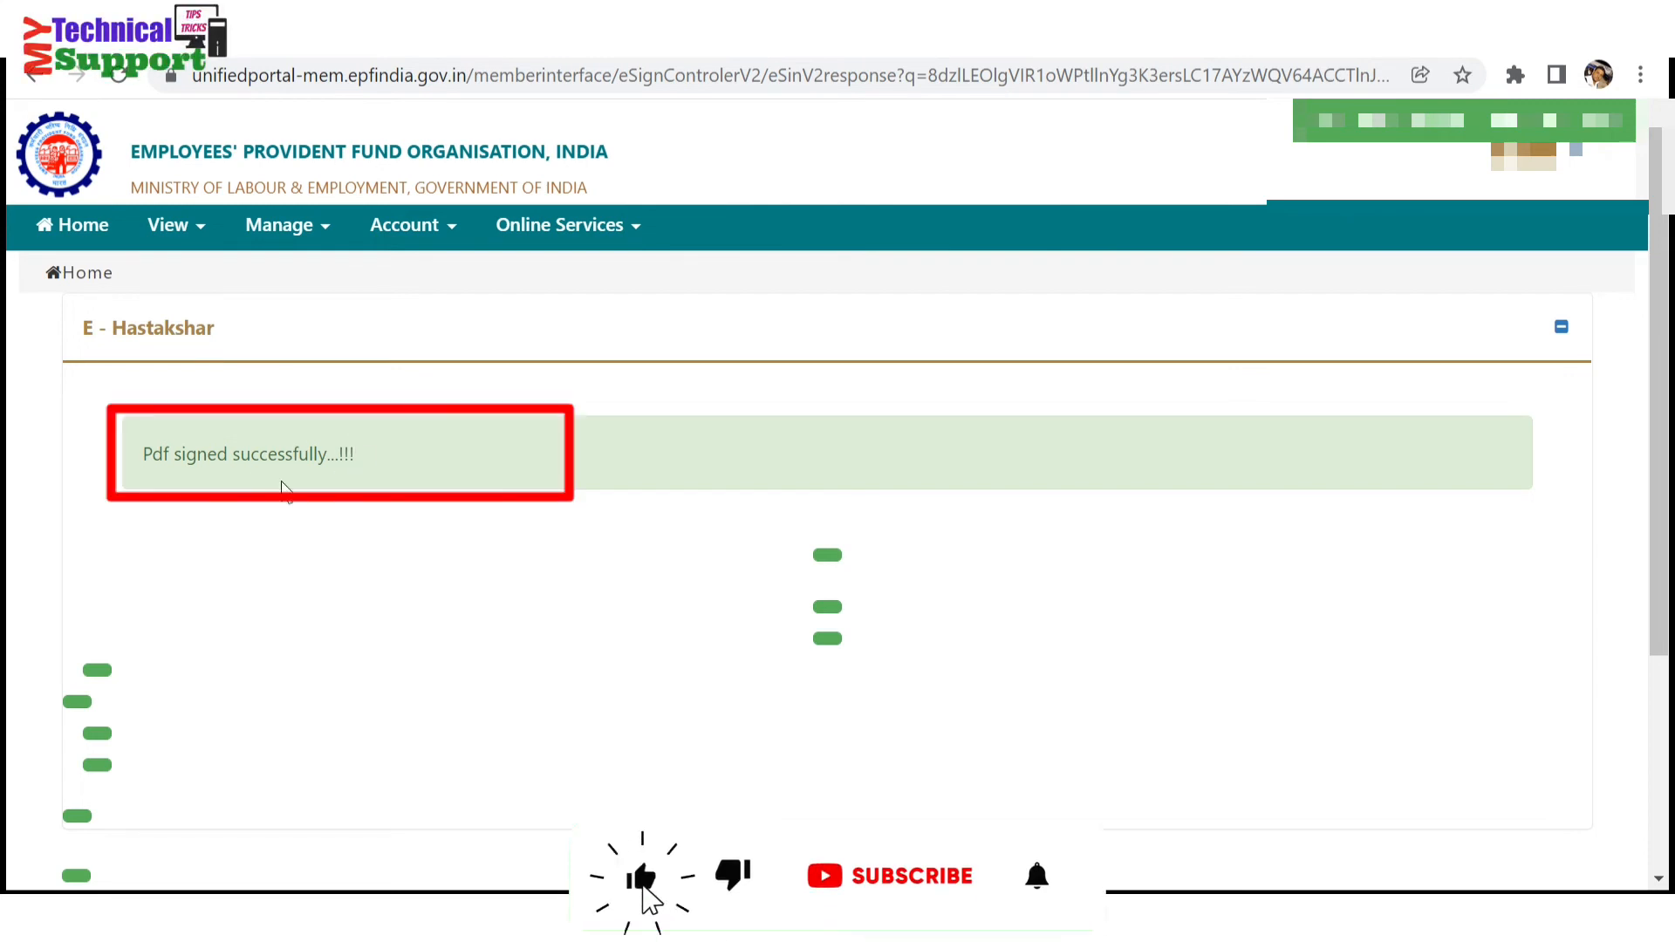
left_click_drag(1655, 253, 1662, 288)
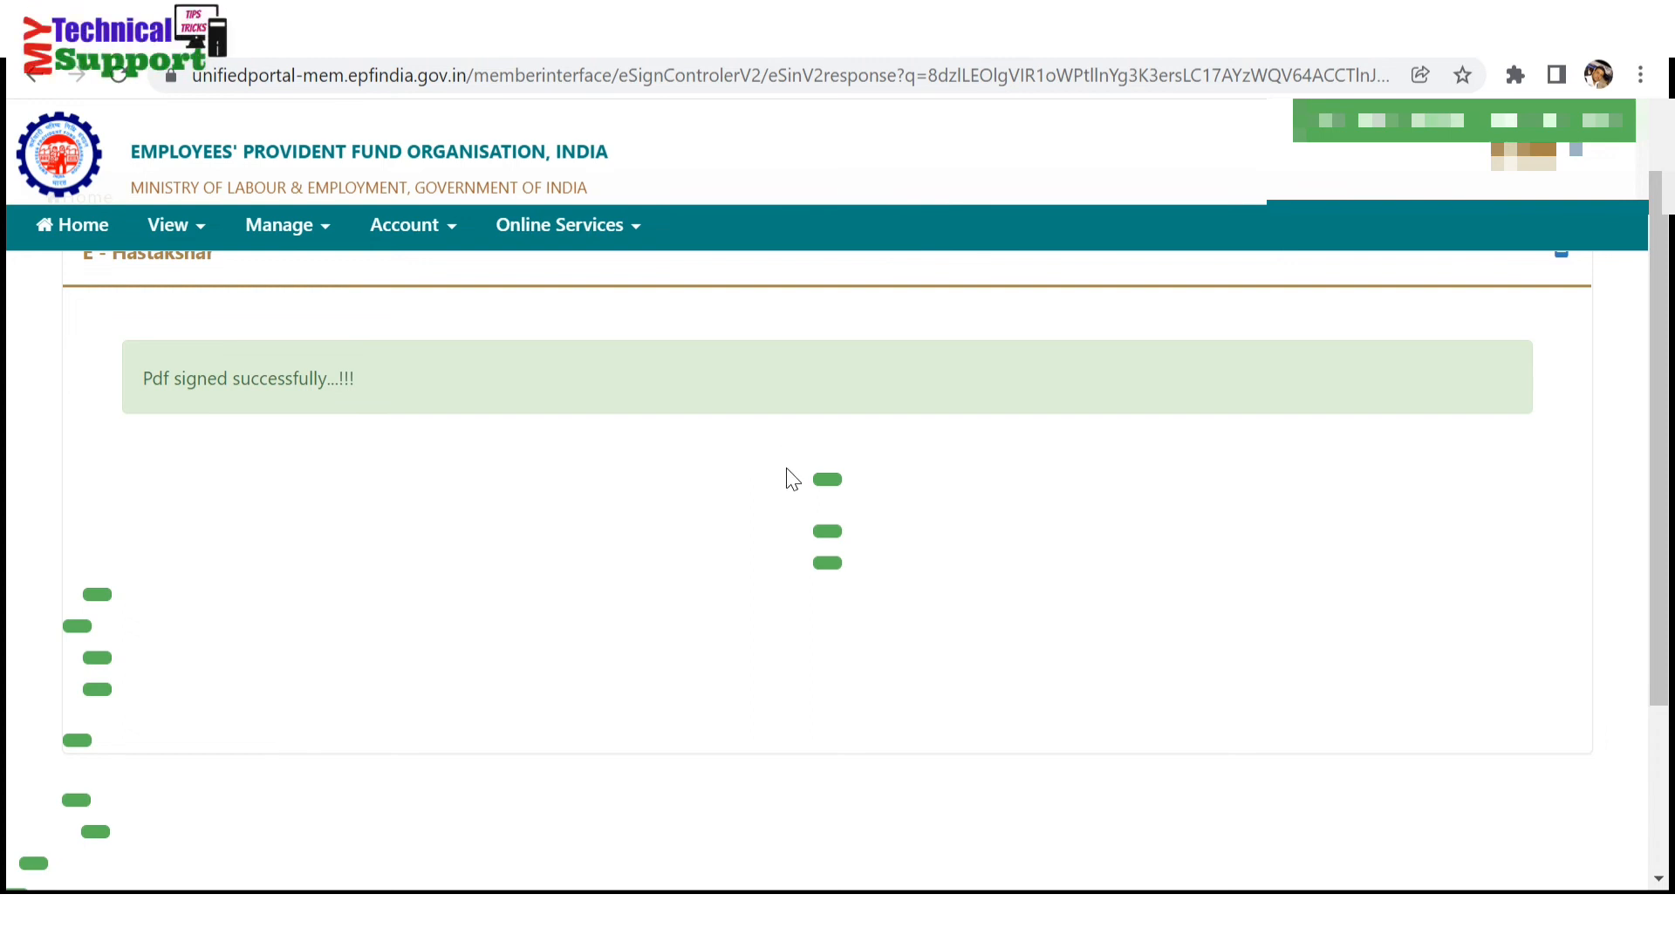
- Go back to e-Nomination and scroll to Nomination History showing Nomination Successful, 28-JAN-2022 23:22
left_click(829, 482)
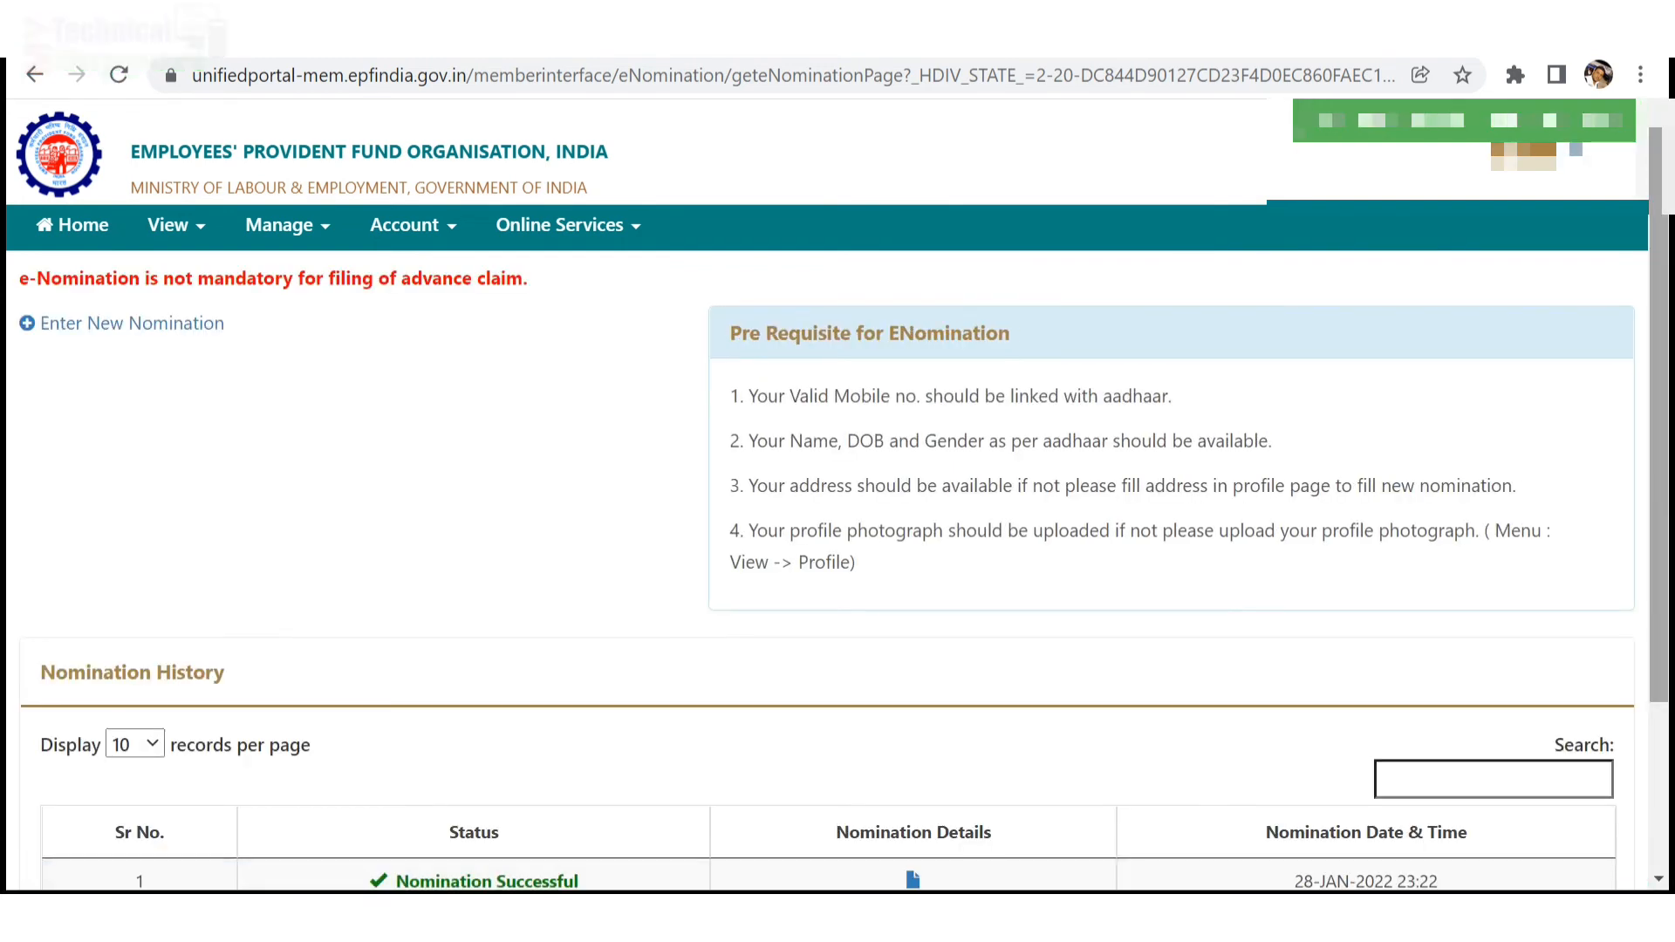
scroll(1656, 411, "down", 3)
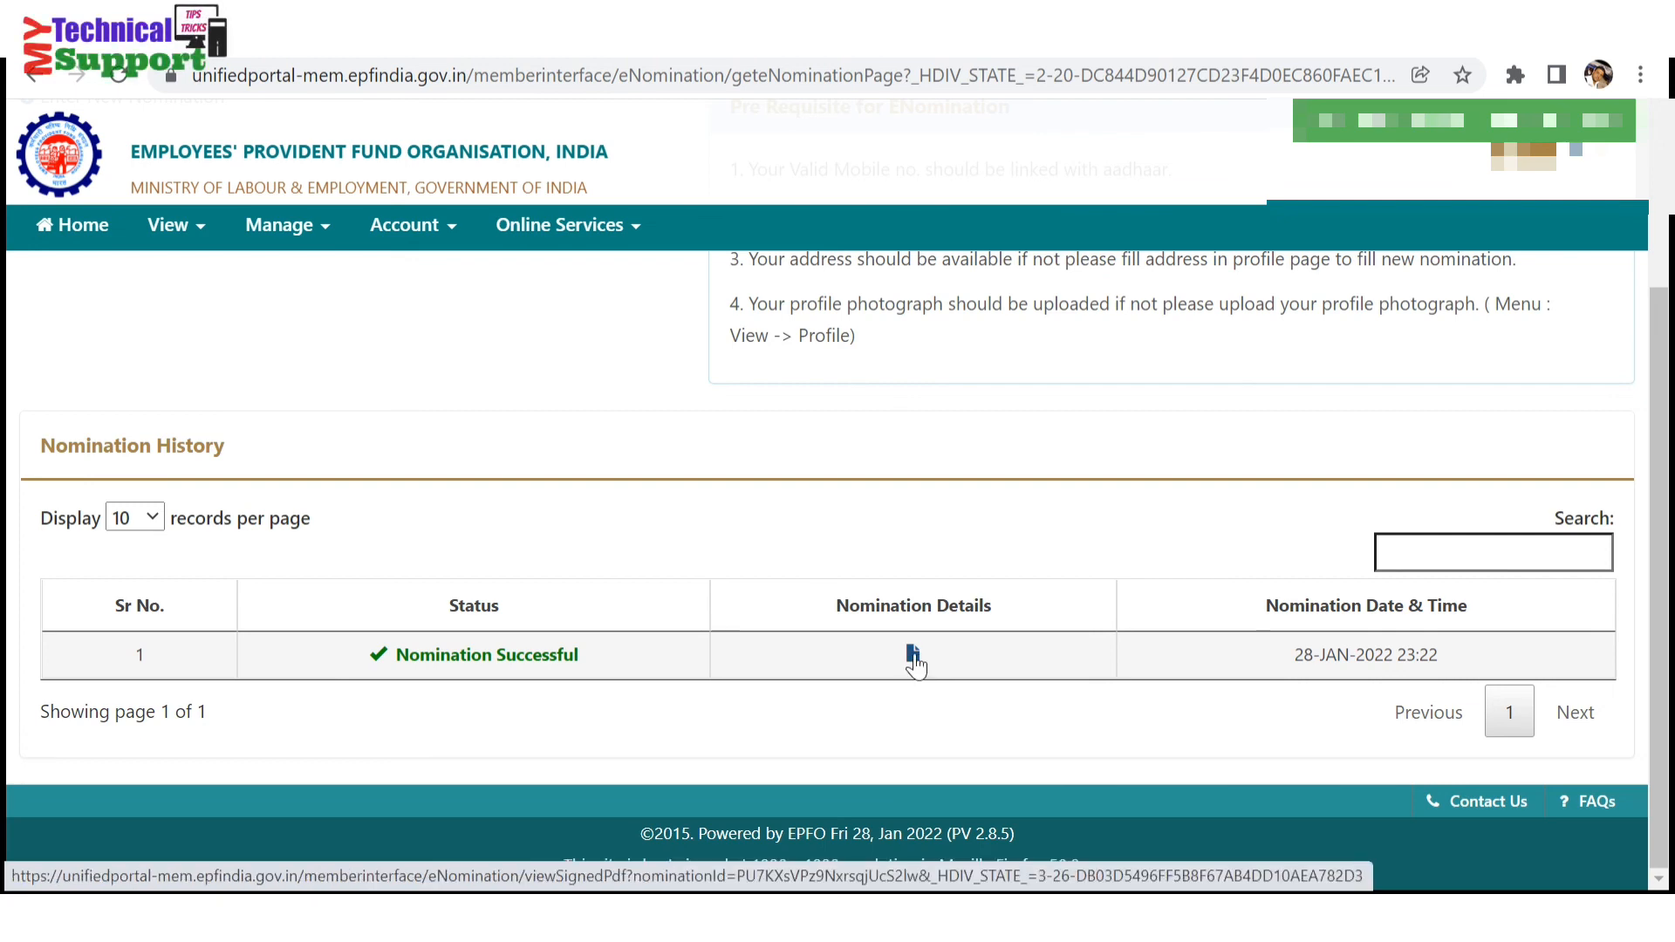
- Download the signed nomination details as e-Nomination.pdf (208 KB) and open it from Downloads
left_click(912, 659)
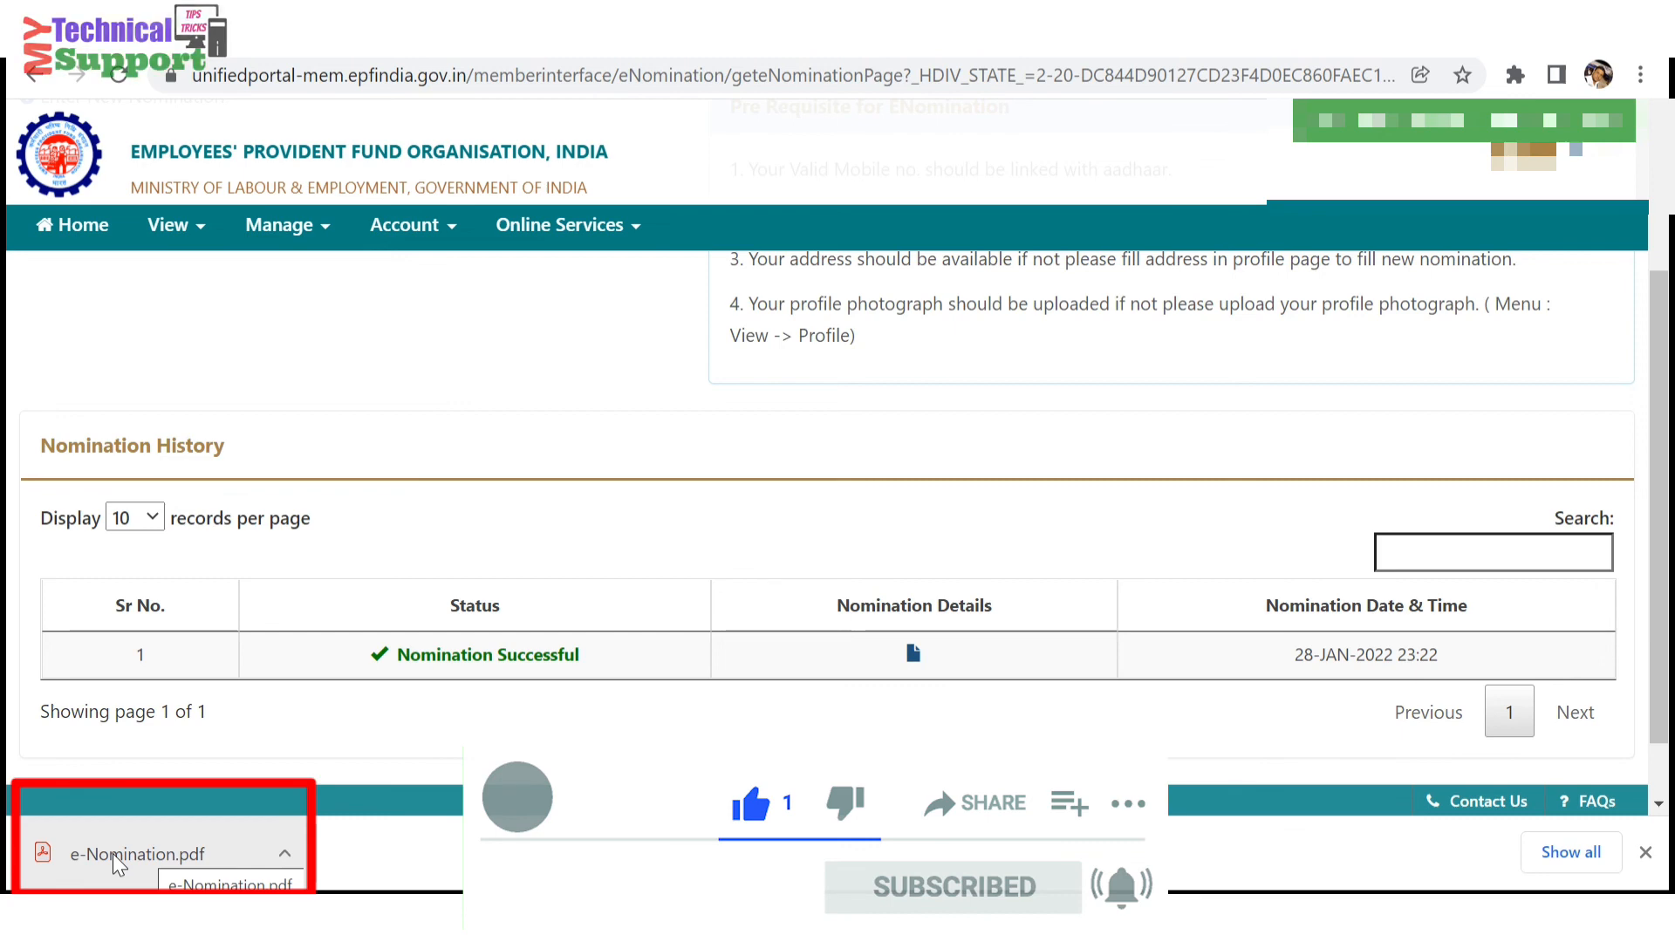
left_click(117, 860)
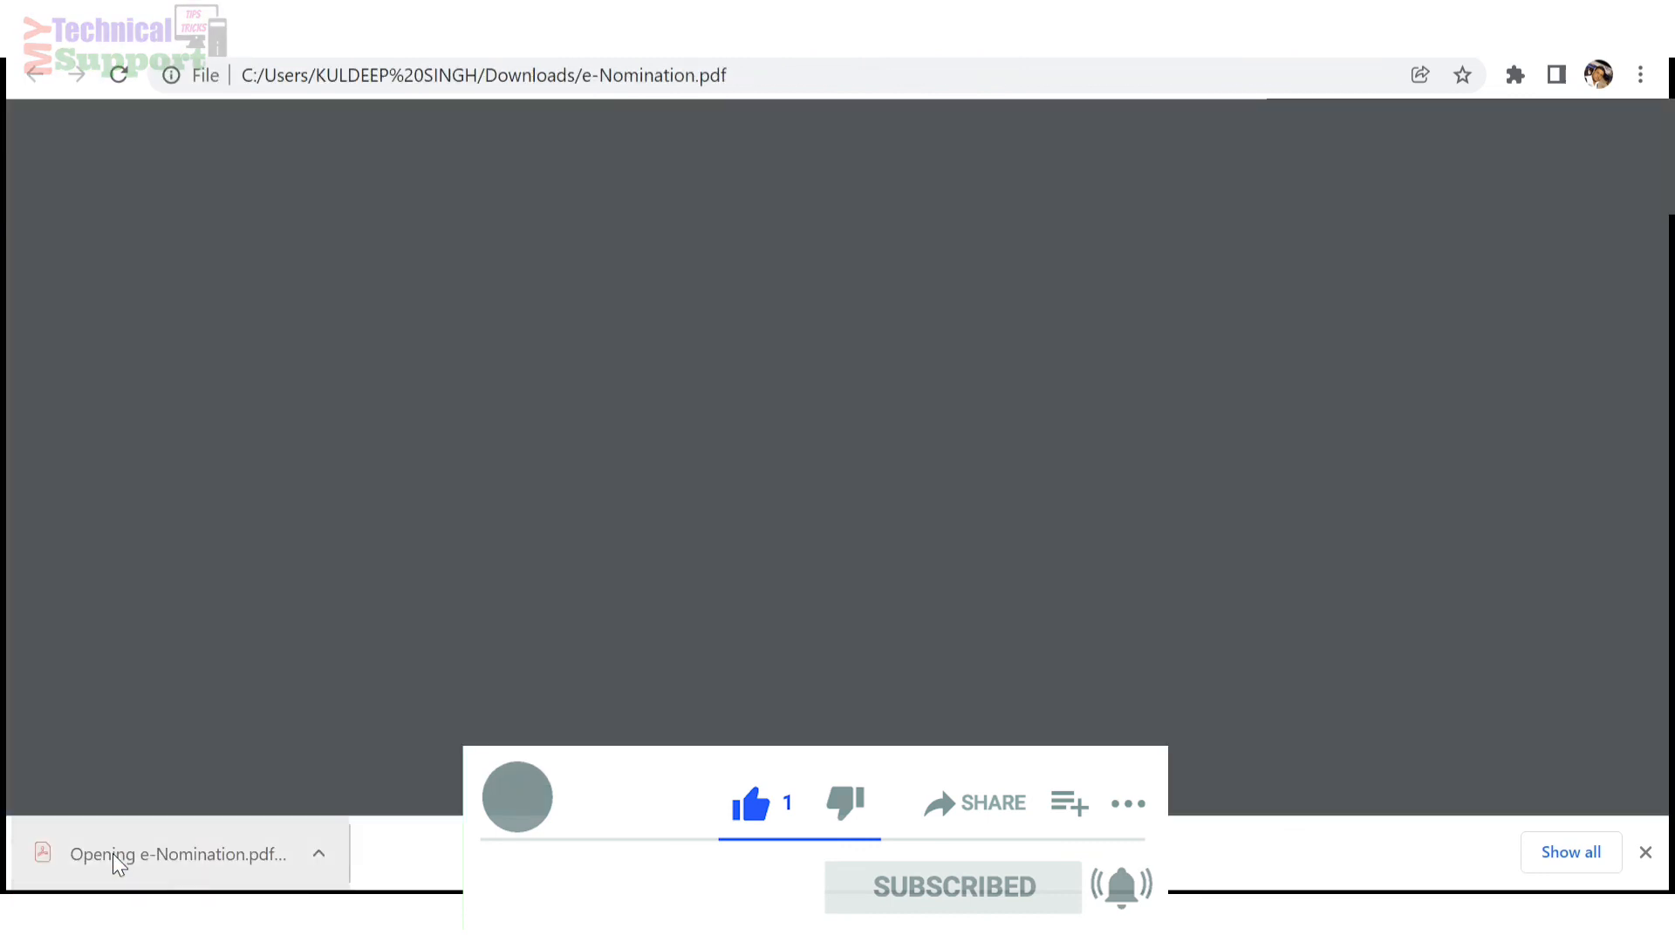